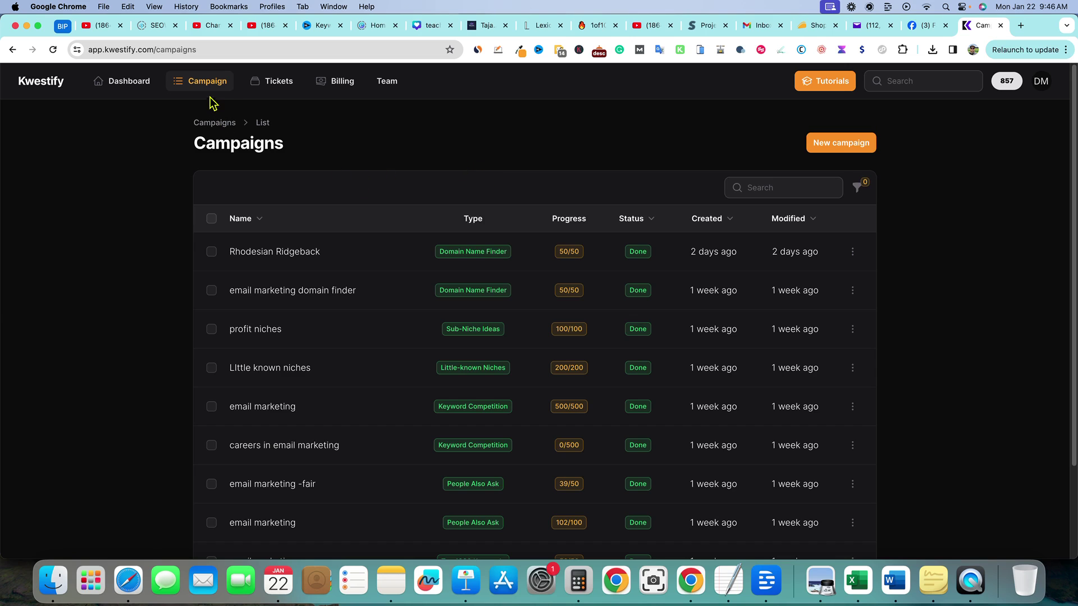
Open a new Create Campaign form and scroll down to the Tools campaign types
{"action": "left_click", "coordinate": [839, 145]}
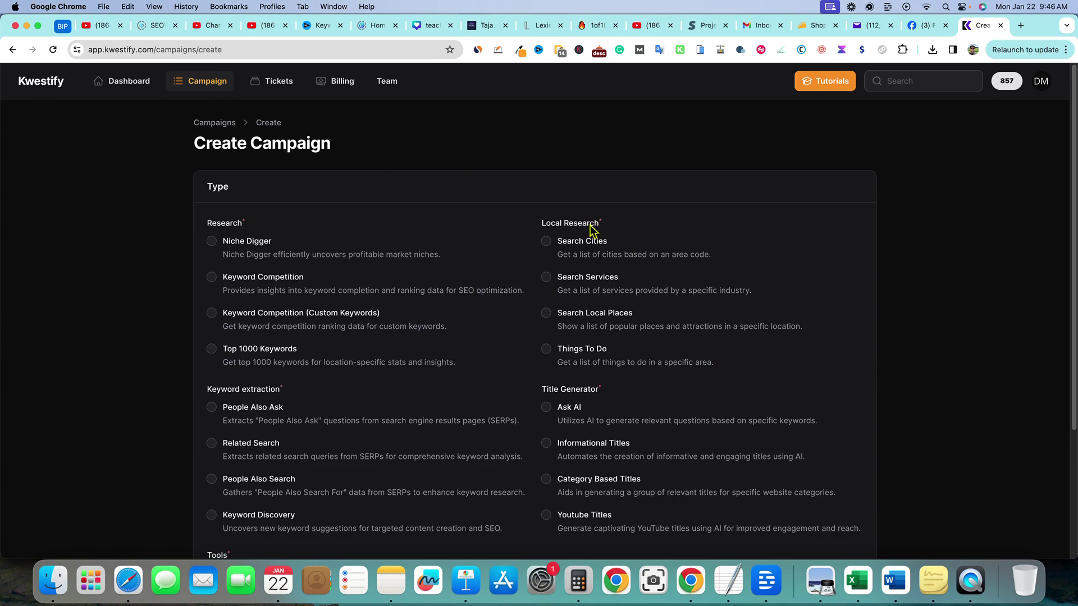
{"action": "left_click_drag", "start_coordinate": [541, 225], "coordinate": [621, 230]}
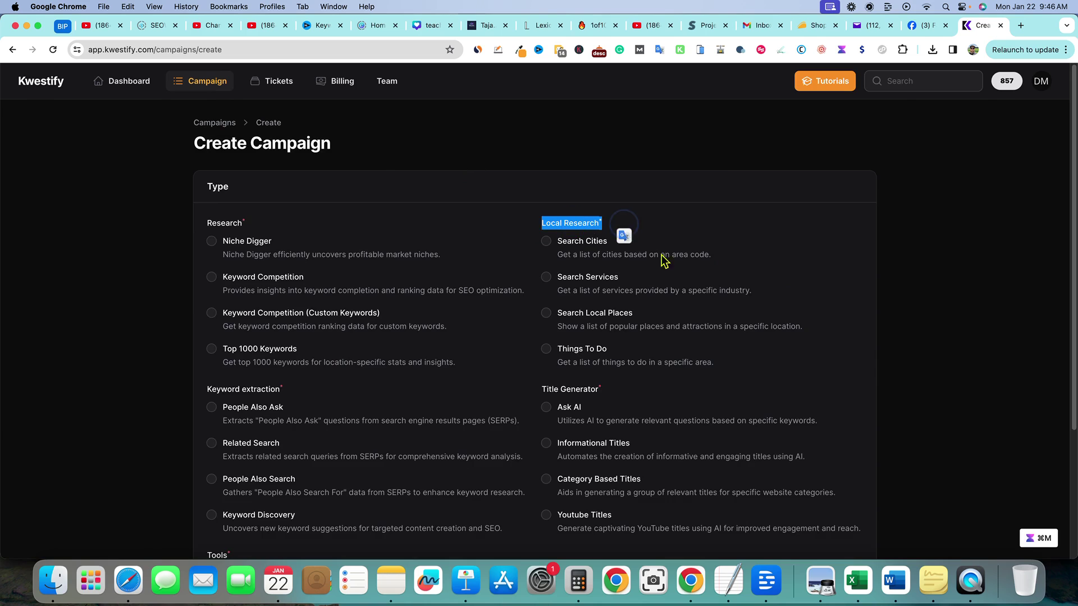
{"action": "left_click", "coordinate": [770, 232]}
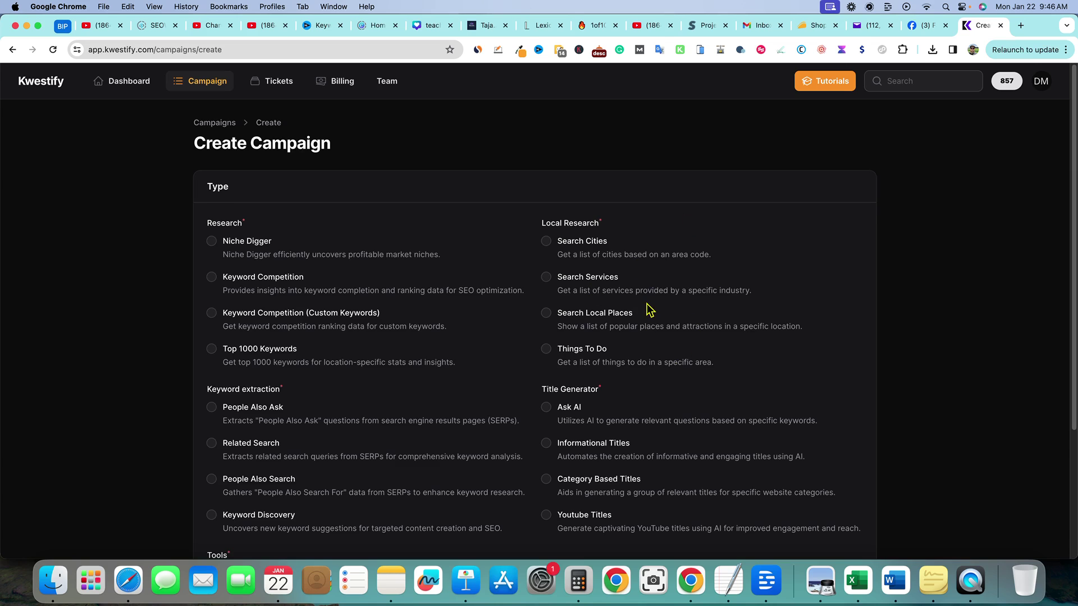
{"action": "scroll", "coordinate": [650, 311], "scroll_direction": "down", "scroll_amount": 3}
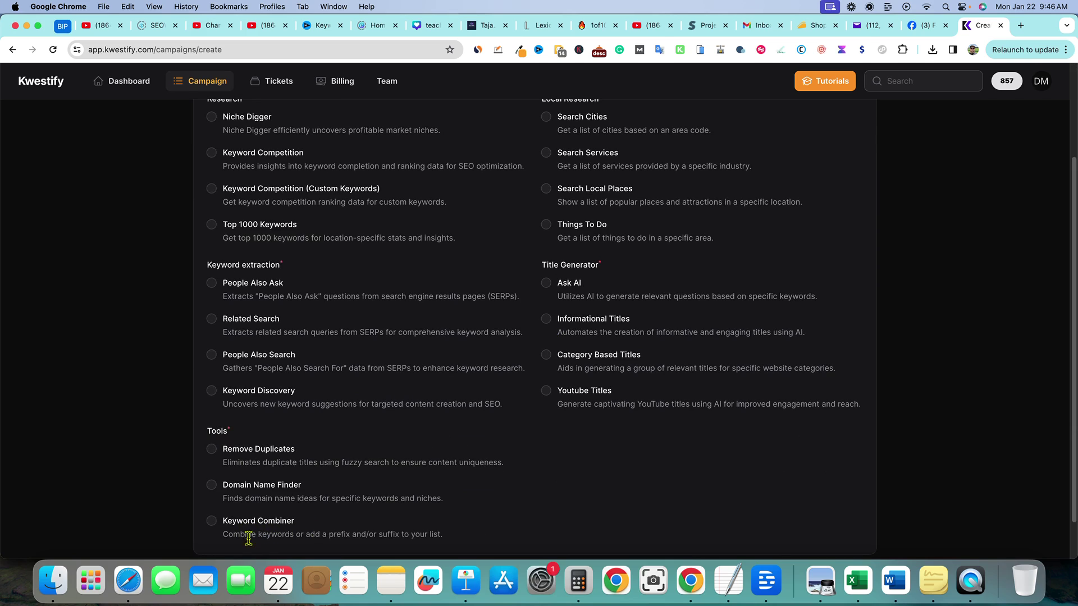
{"action": "scroll", "coordinate": [255, 532], "scroll_direction": "down", "scroll_amount": 1}
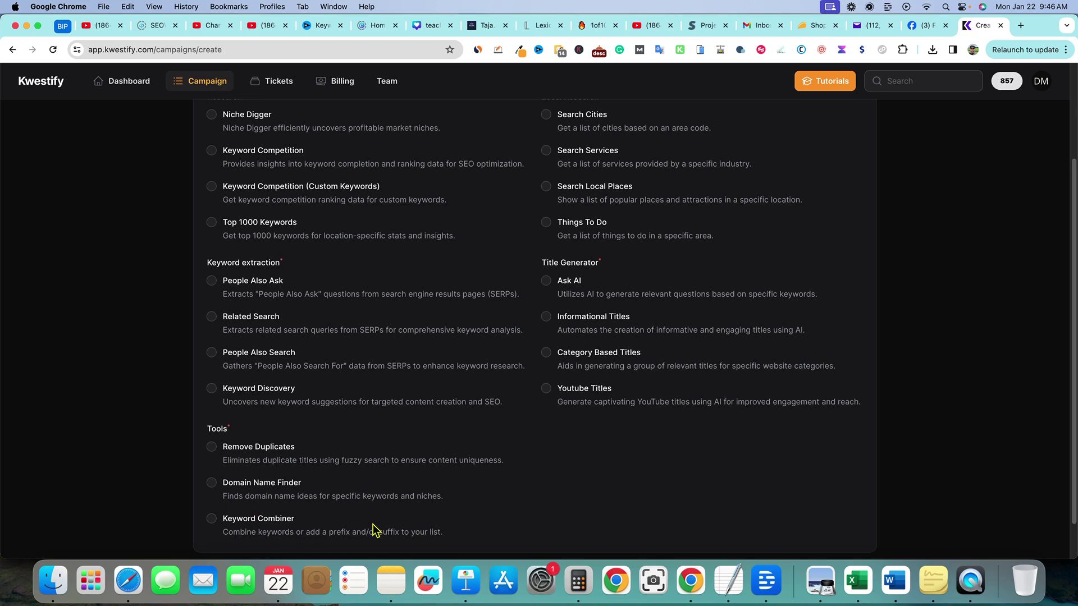
Pick Keyword Combiner, then abandon that draft and start a fresh new campaign
{"action": "left_click", "coordinate": [211, 518]}
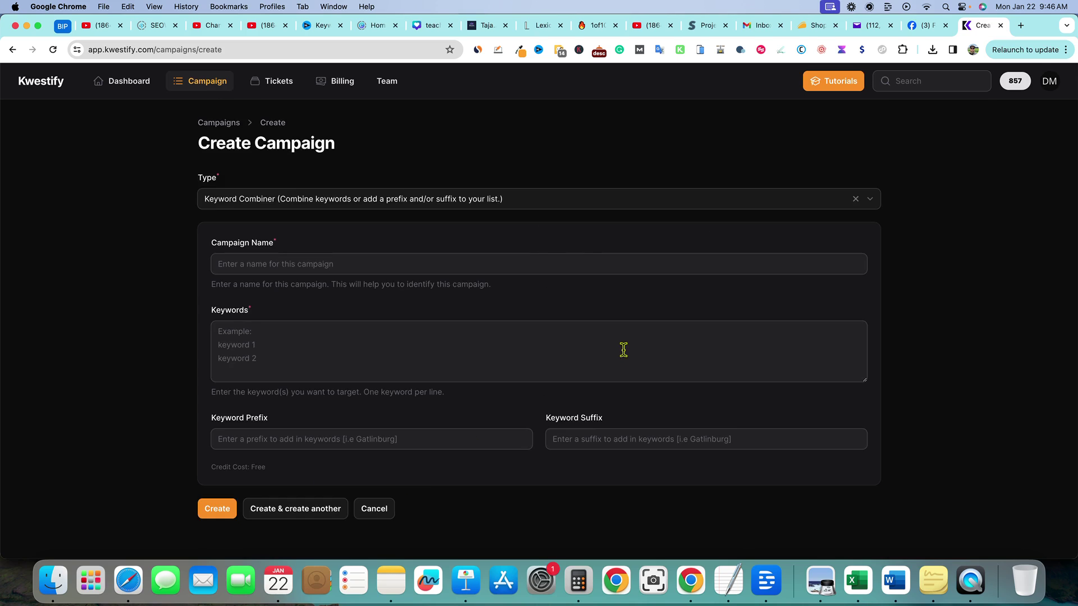
{"action": "left_click_drag", "start_coordinate": [275, 467], "coordinate": [209, 473]}
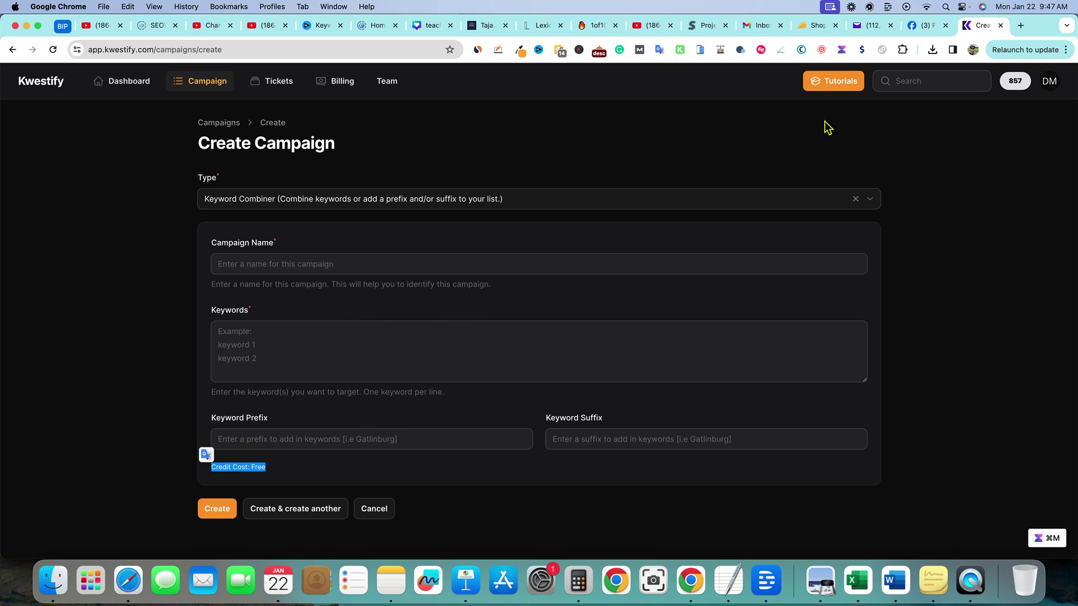
{"action": "left_click", "coordinate": [205, 80]}
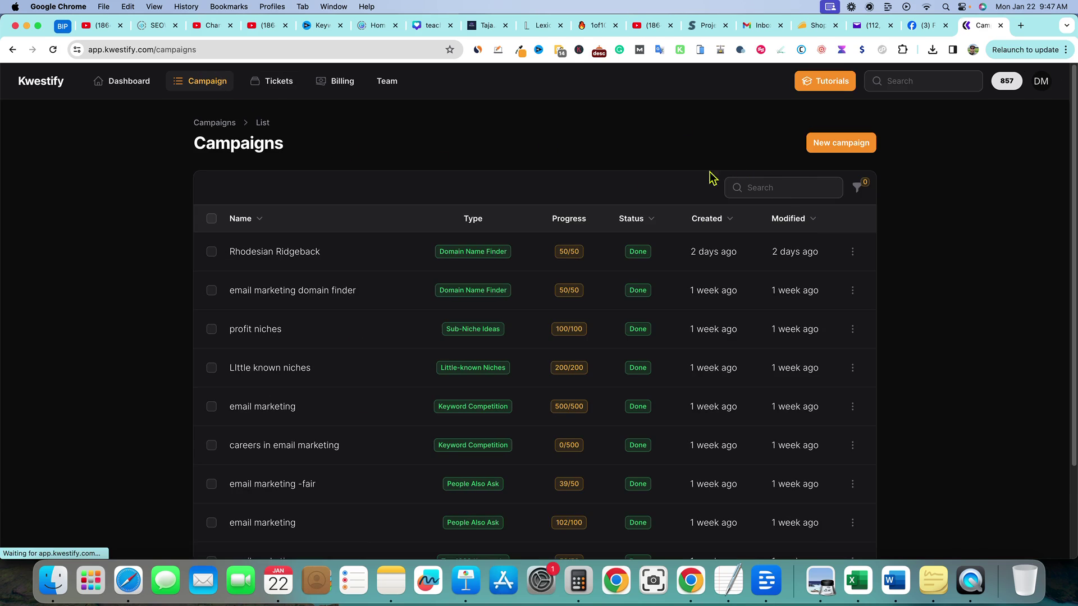
{"action": "left_click", "coordinate": [824, 141]}
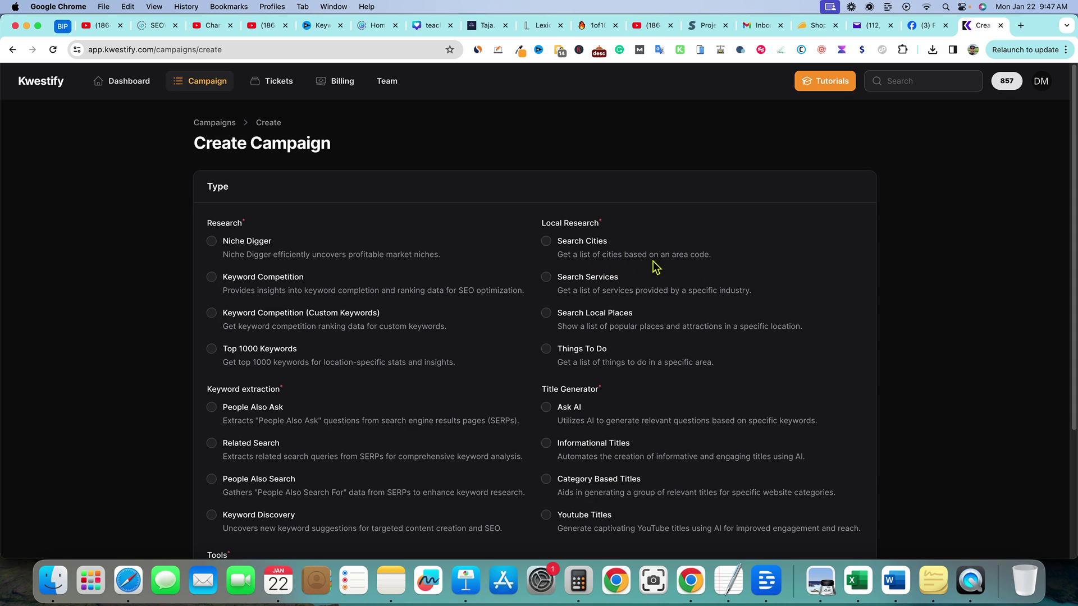
Launch a Search Cities campaign 'Rio Rancho' for zip 87124 with limit 50, resetting for another
{"action": "left_click", "coordinate": [543, 242]}
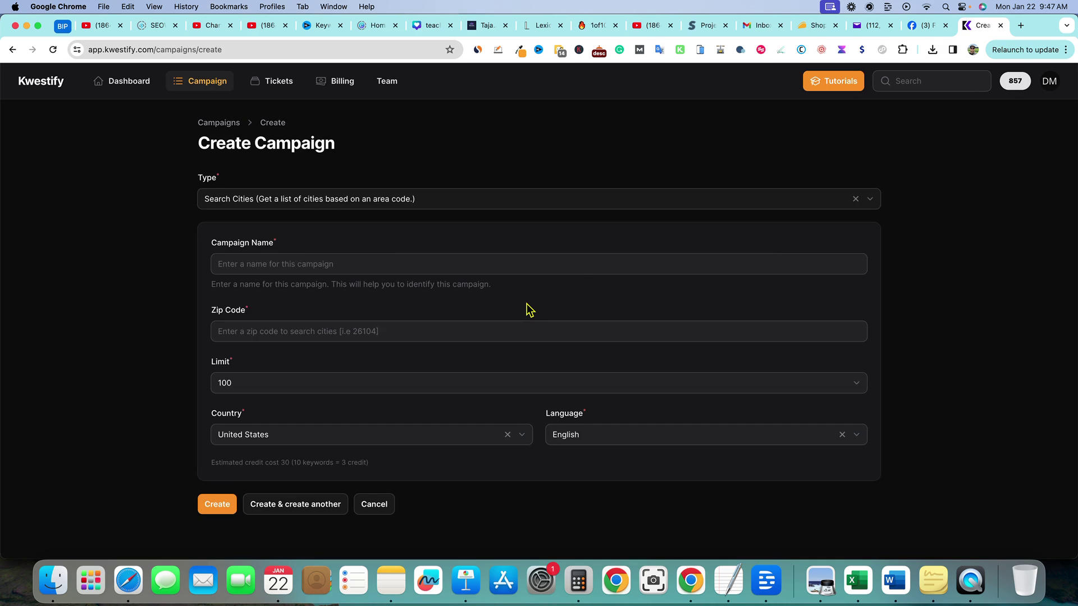
{"action": "left_click", "coordinate": [273, 259]}
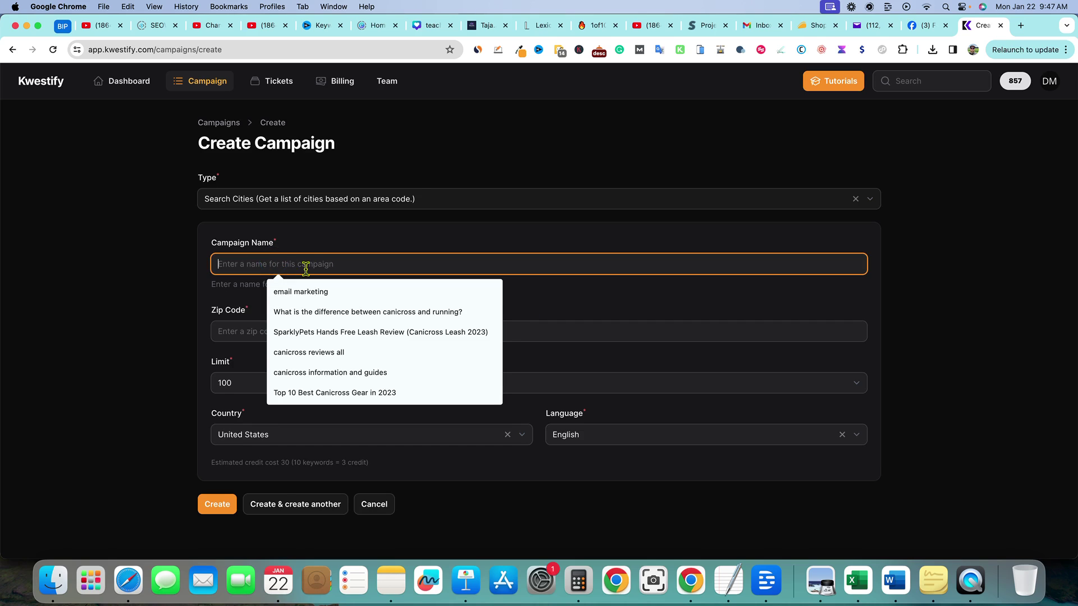
{"action": "type", "text": "Rio"}
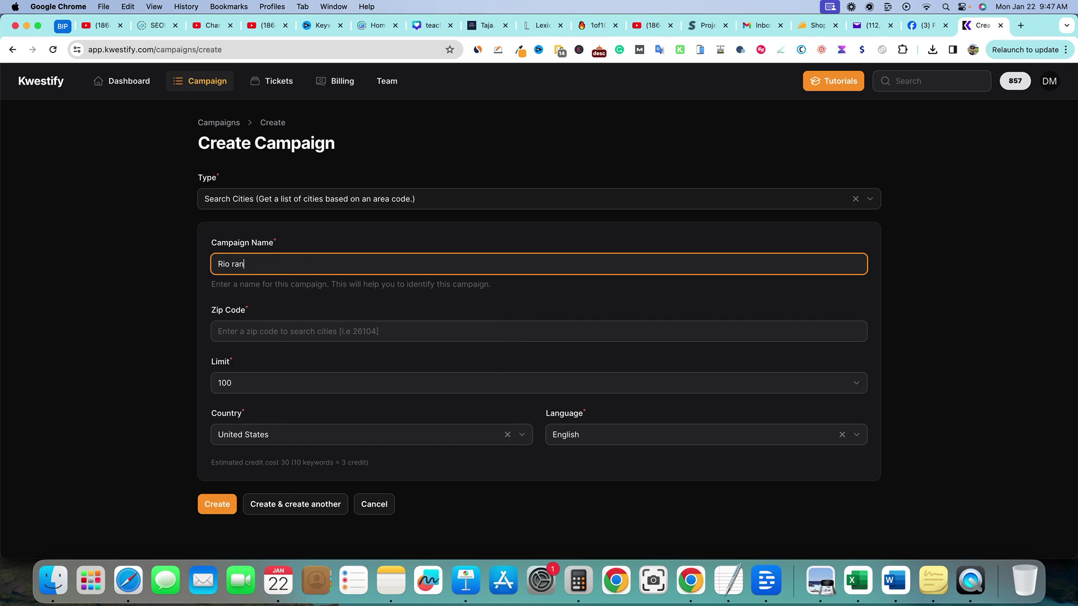
{"action": "type", "text": " Rancho"}
{"action": "left_click", "coordinate": [263, 332]}
{"action": "type", "text": "87124"}
{"action": "left_click", "coordinate": [236, 385]}
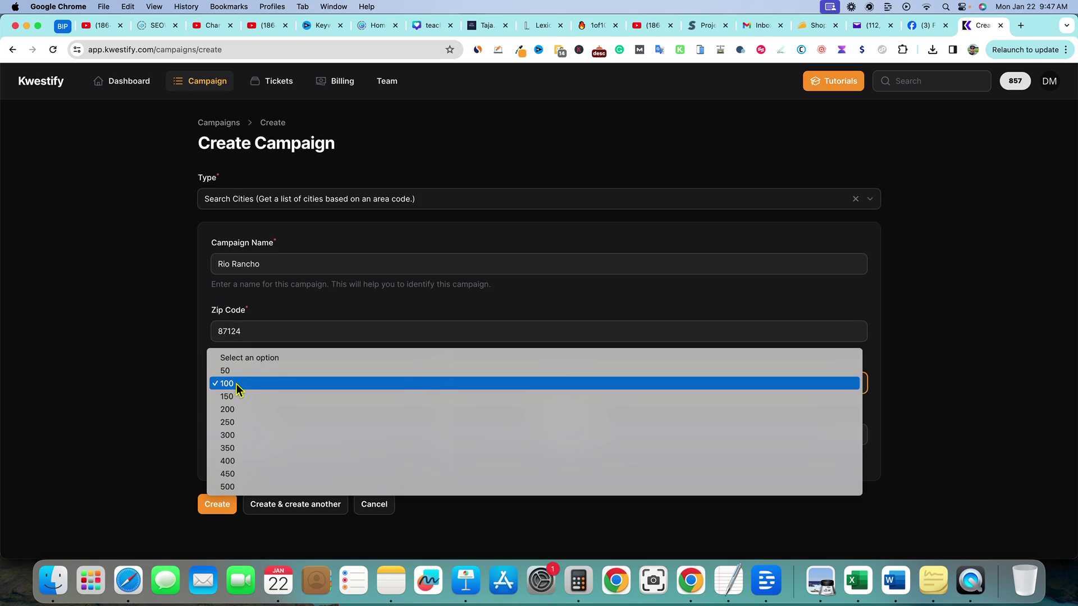
{"action": "left_click", "coordinate": [238, 369]}
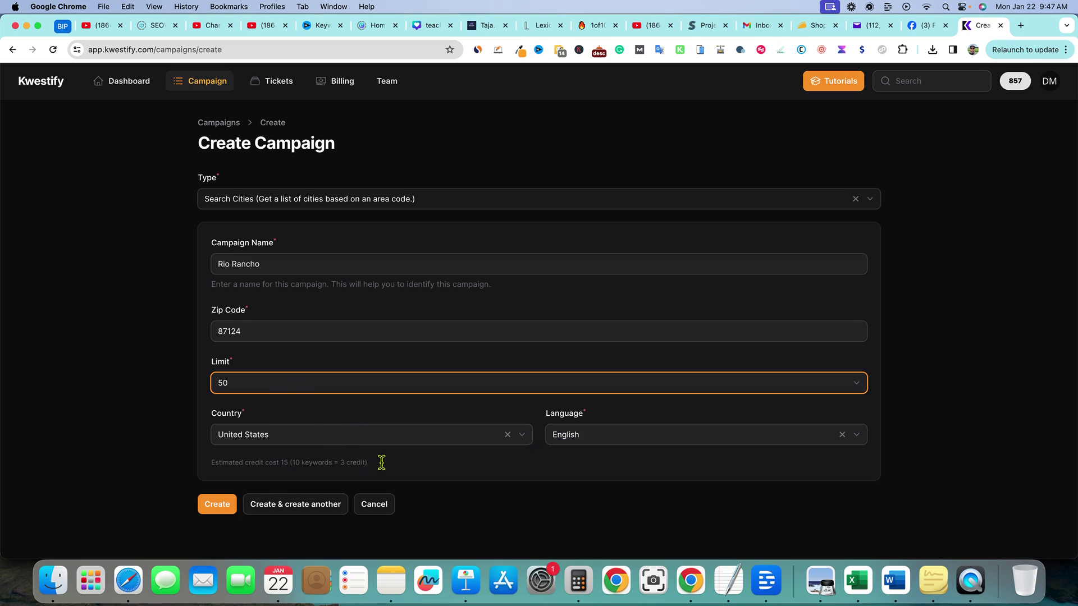
{"action": "left_click", "coordinate": [284, 505]}
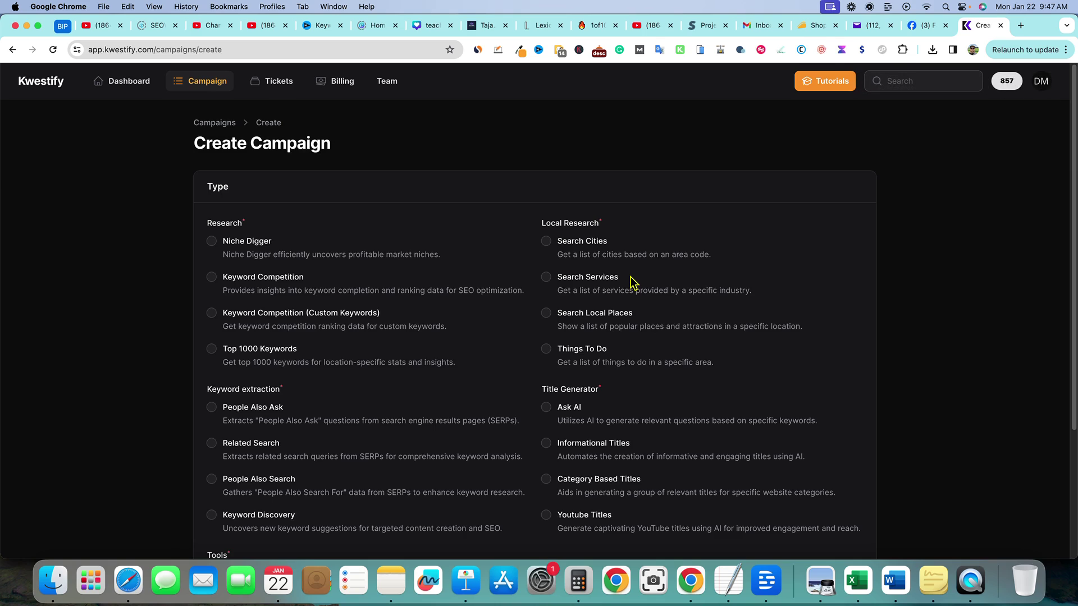
Launch a Search Services campaign 'Plumbing' with service provider Plumbing and limit 50
{"action": "left_click", "coordinate": [547, 278]}
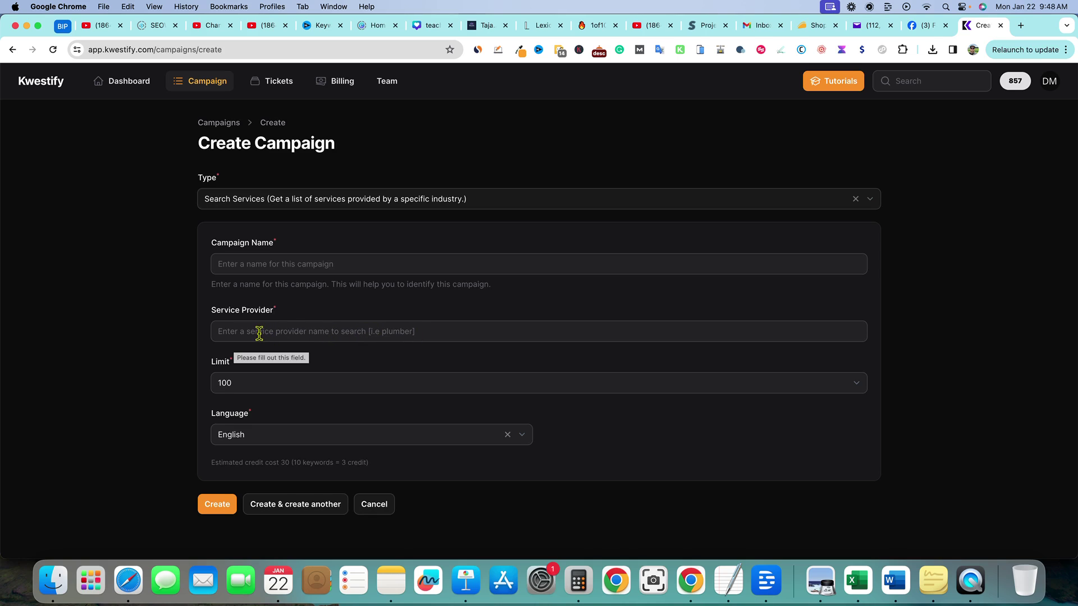
{"action": "left_click", "coordinate": [247, 267]}
{"action": "type", "text": "Ri"}
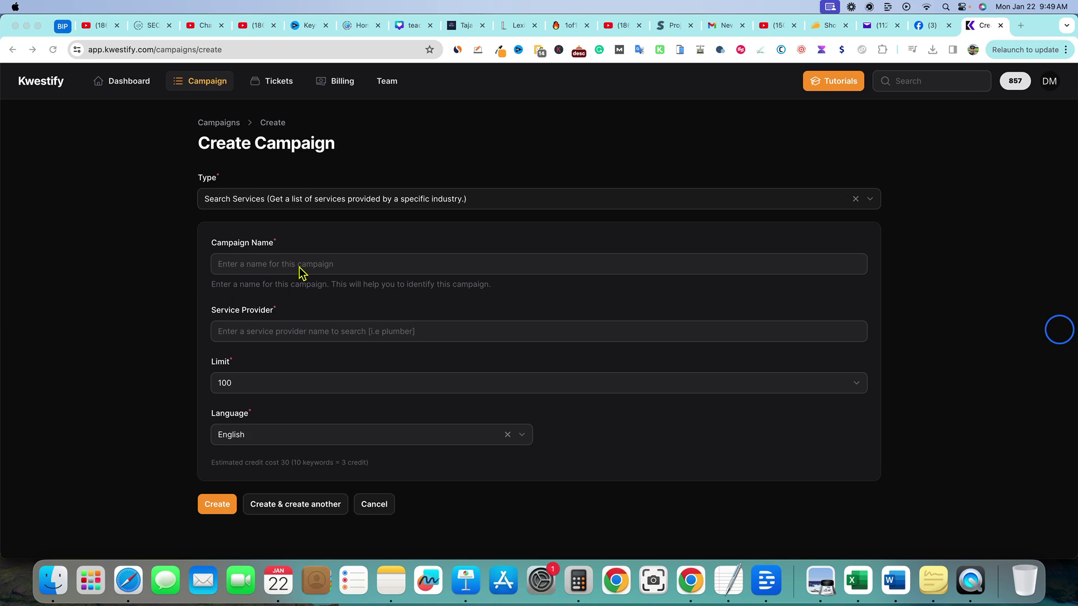
{"action": "left_click", "coordinate": [300, 268]}
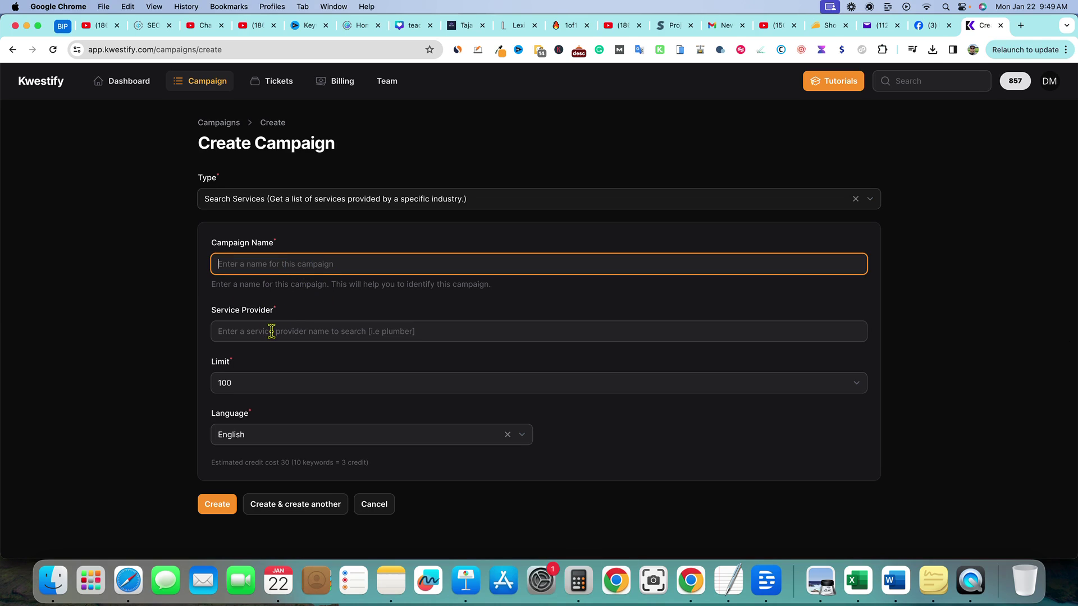
{"action": "type", "text": "Plumbing"}
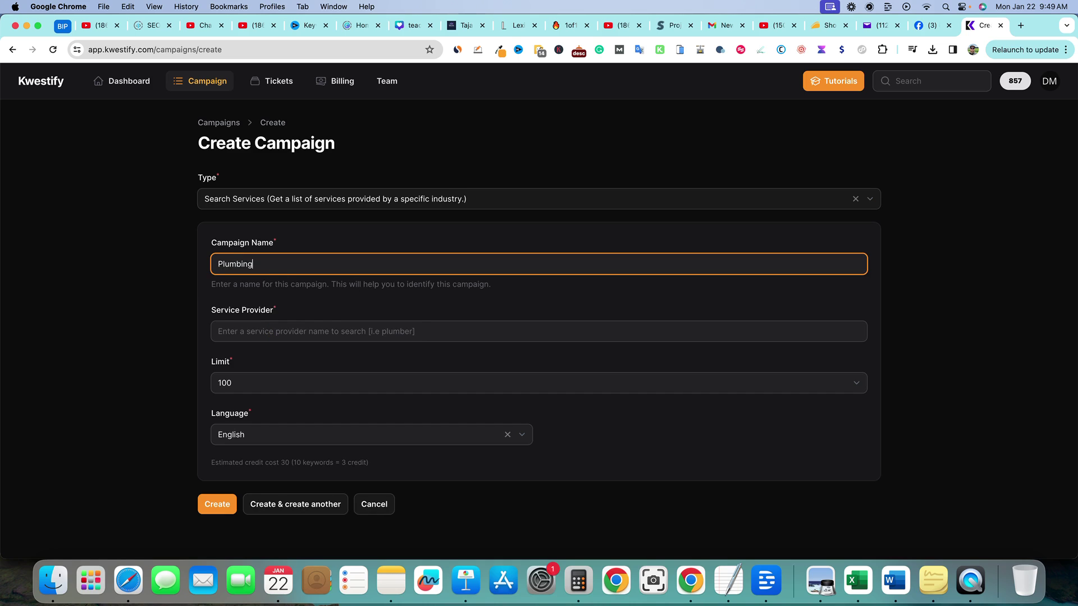
{"action": "left_click", "coordinate": [284, 331]}
{"action": "type", "text": "Plumbing"}
{"action": "left_click", "coordinate": [269, 384]}
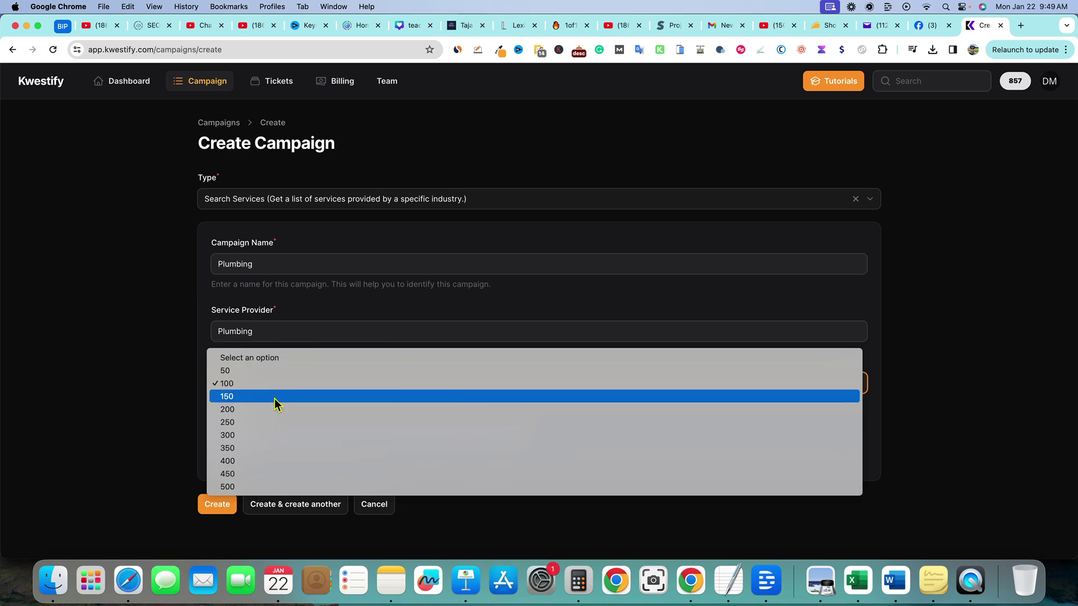
{"action": "left_click", "coordinate": [260, 371]}
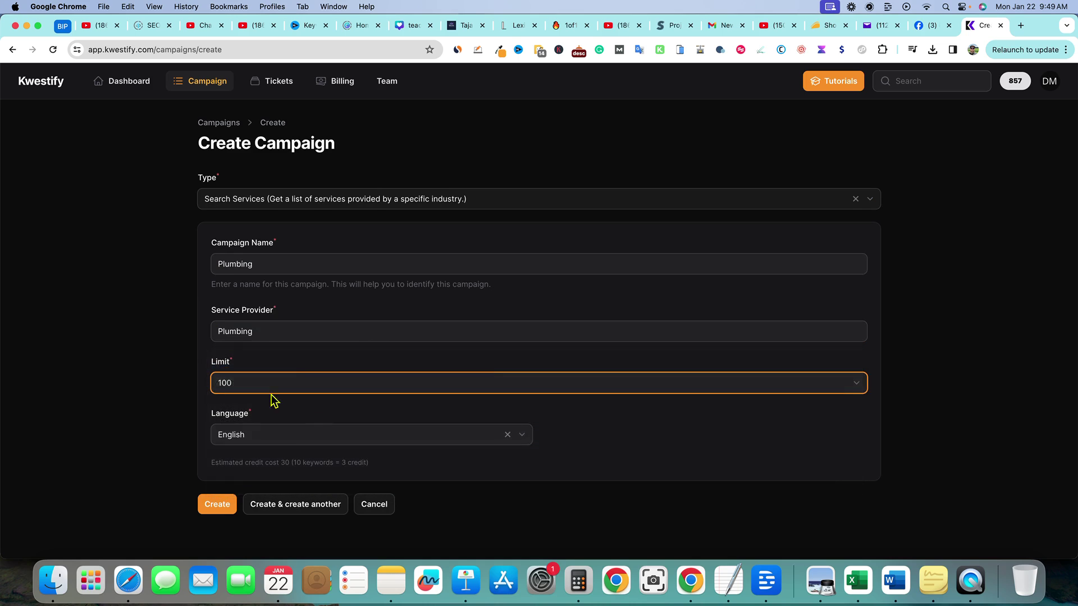
{"action": "left_click", "coordinate": [289, 504]}
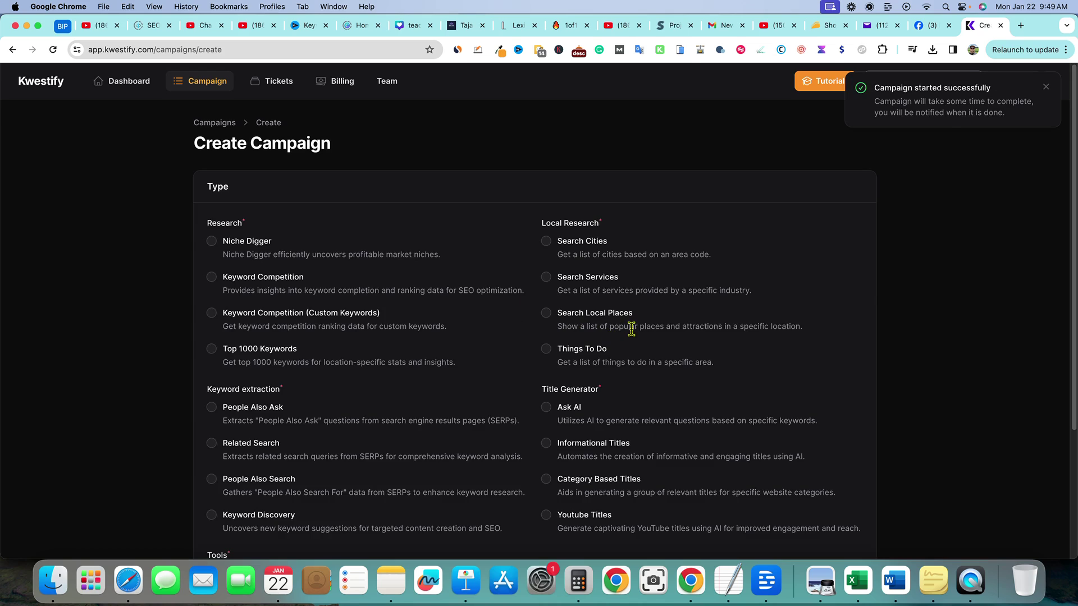
Launch a Search Local Places campaign 'Albuquerque' with city Albuquerque and limit 50
{"action": "left_click", "coordinate": [546, 315]}
{"action": "left_click", "coordinate": [367, 268]}
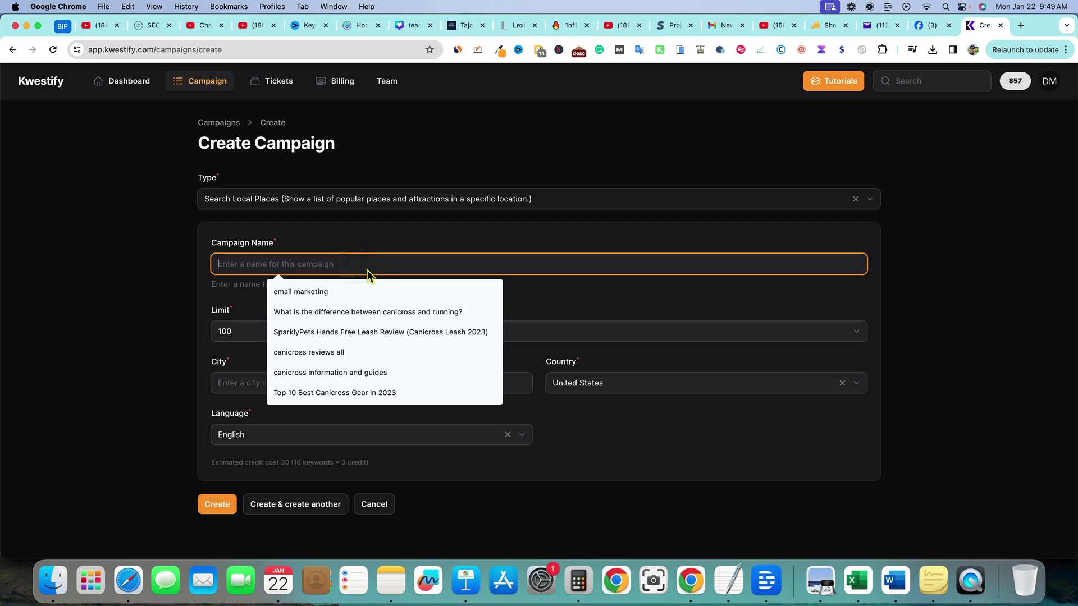
{"action": "type", "text": "Albuquerque"}
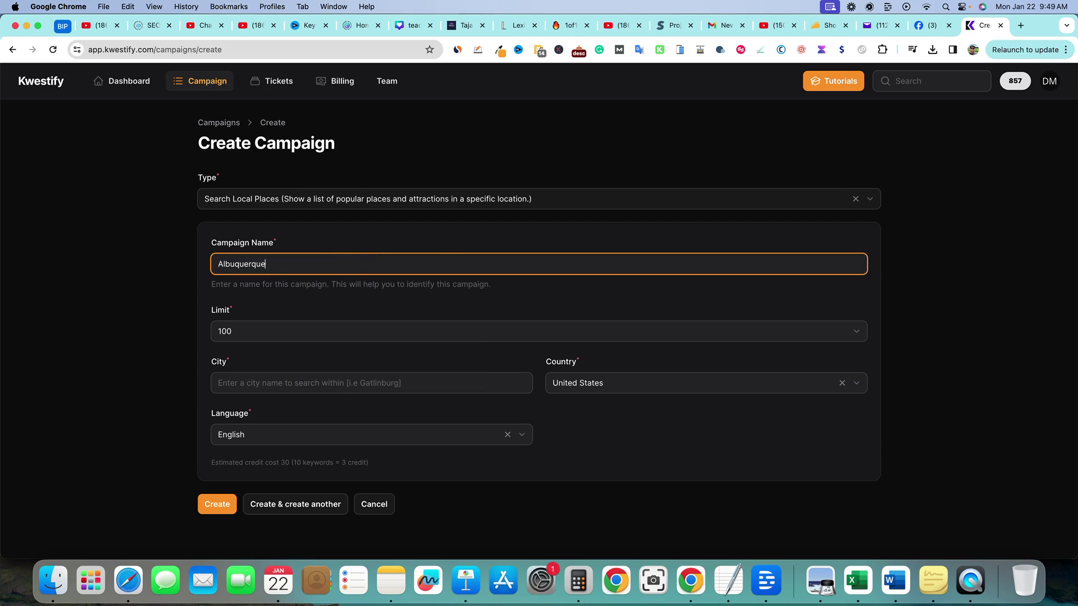
{"action": "left_click_drag", "start_coordinate": [277, 265], "coordinate": [209, 265]}
{"action": "key", "text": "super+c"}
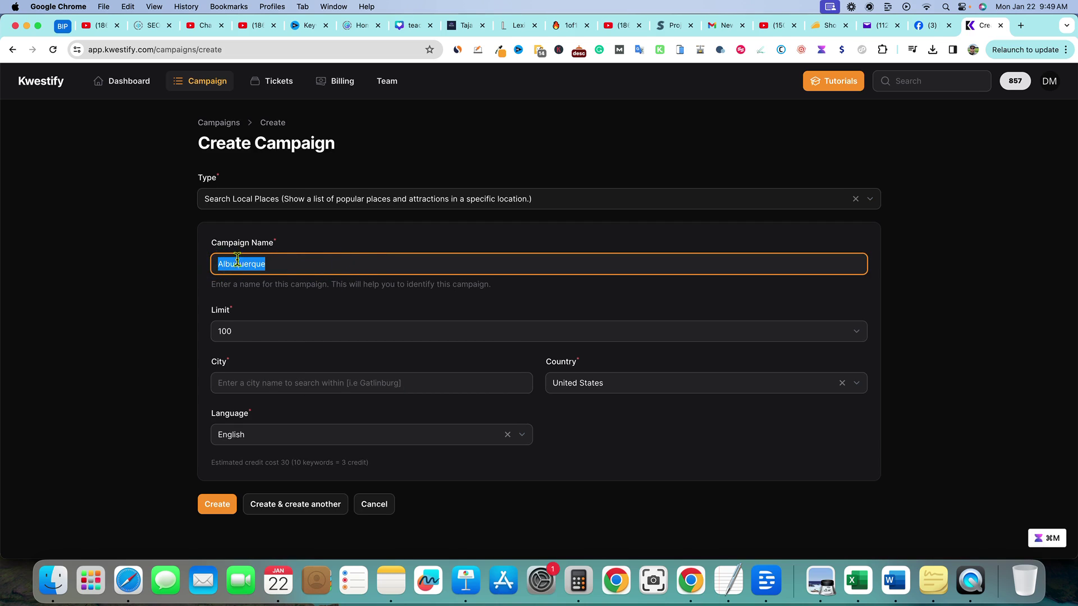
{"action": "left_click", "coordinate": [273, 335]}
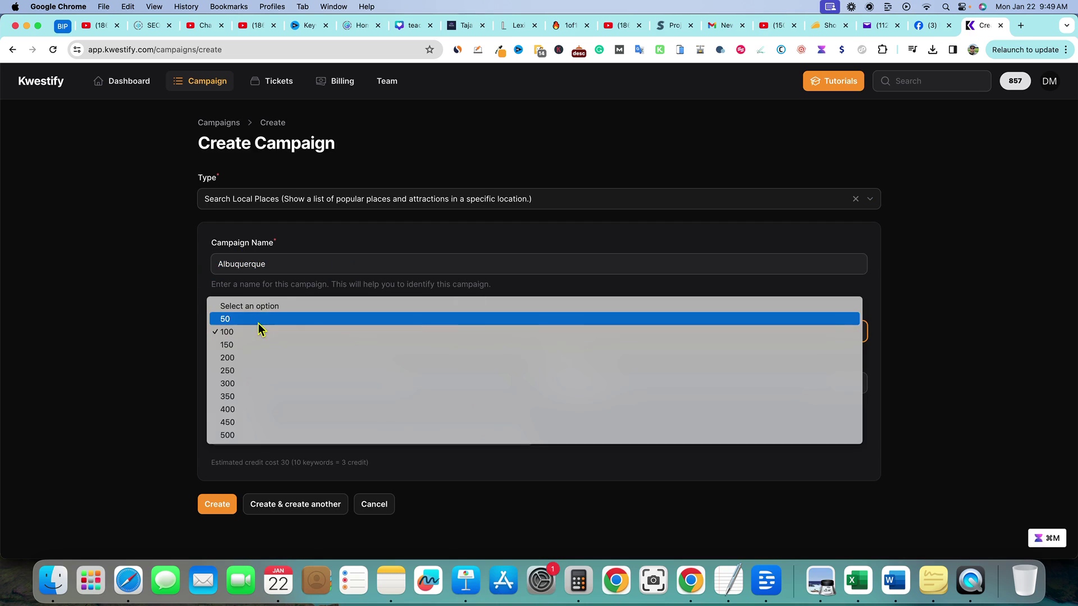
{"action": "left_click", "coordinate": [259, 319]}
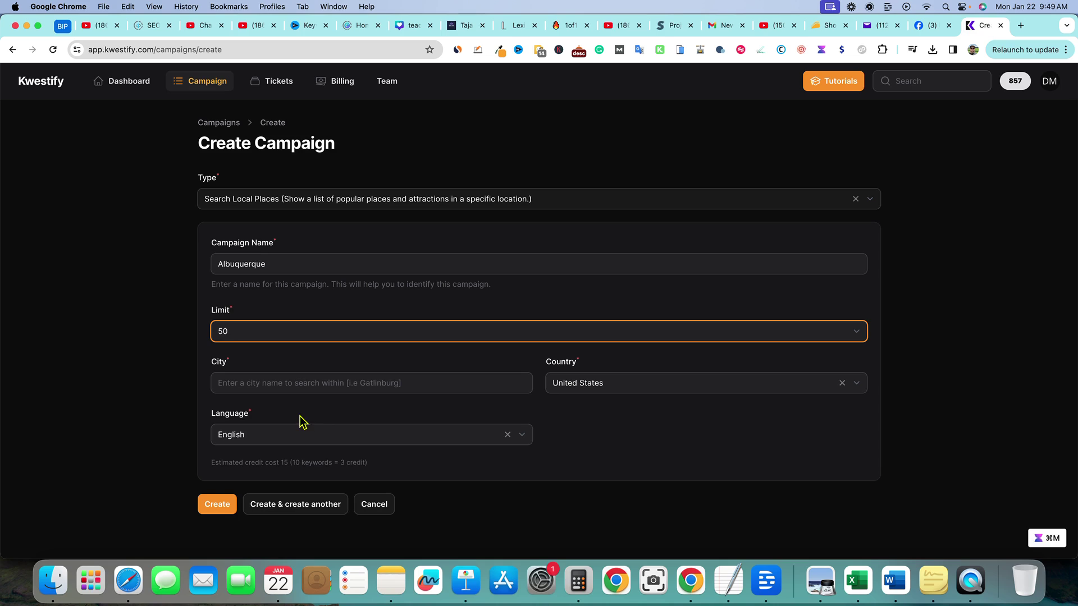
{"action": "left_click", "coordinate": [291, 387]}
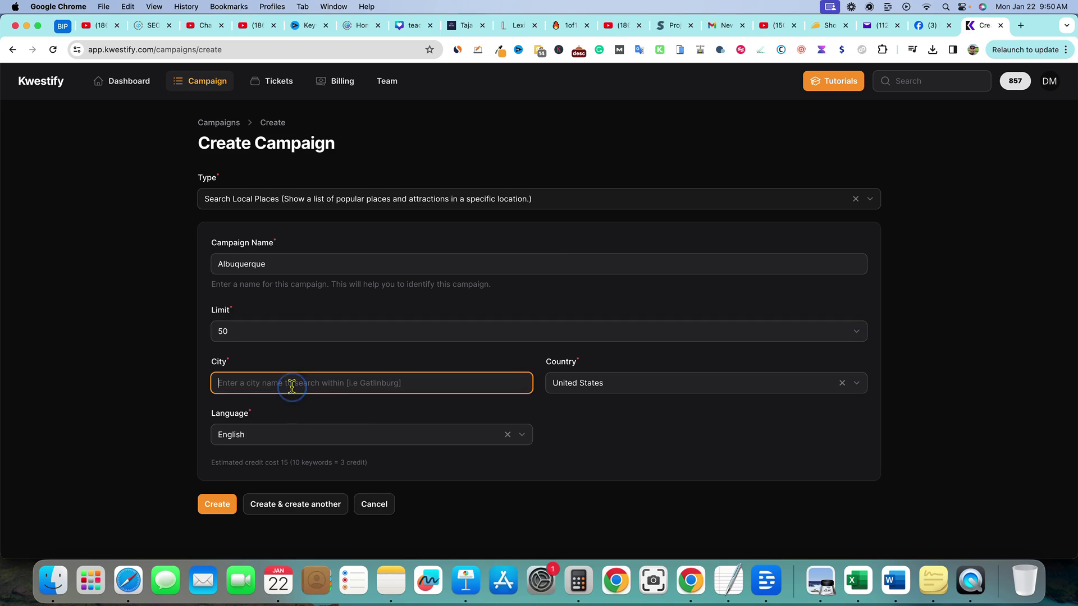
{"action": "key", "text": "super+v"}
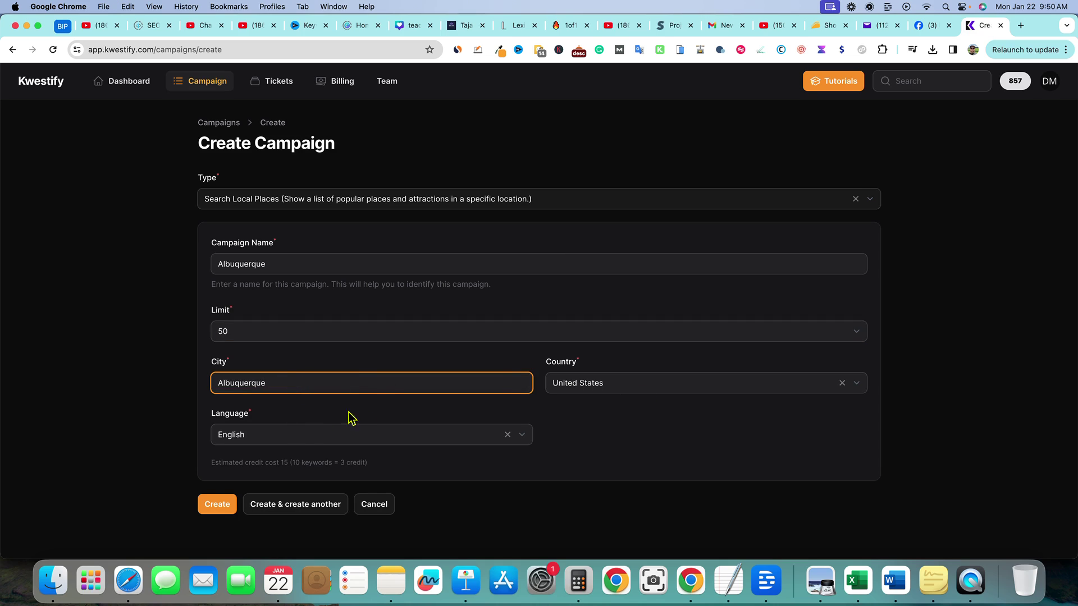
{"action": "left_click", "coordinate": [288, 512]}
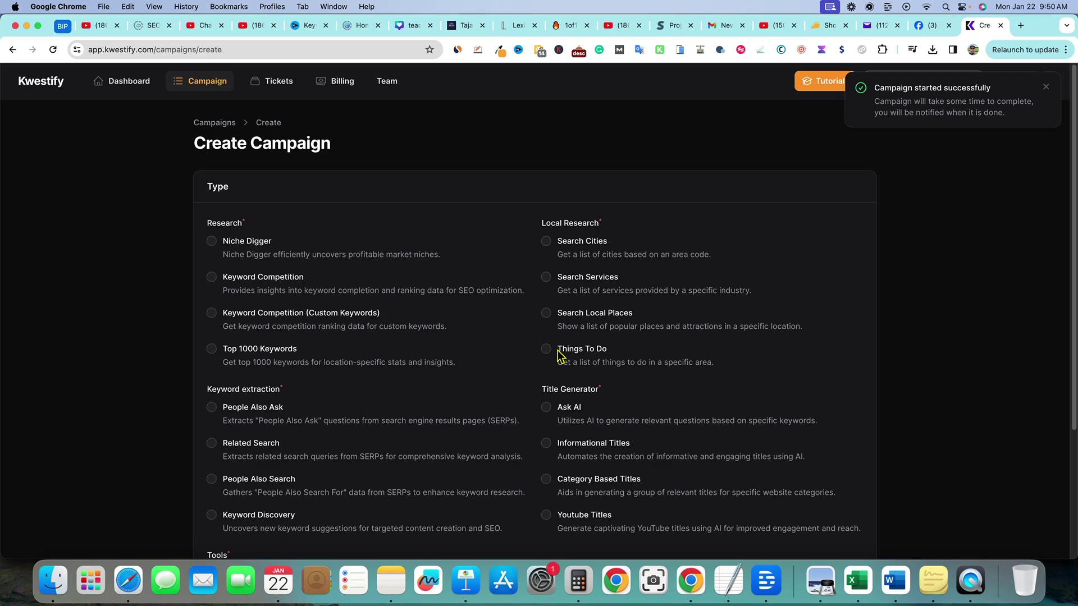
Create a Things To Do campaign 'Albuquerque' with city Albuquerque and limit 50
{"action": "left_click", "coordinate": [582, 349]}
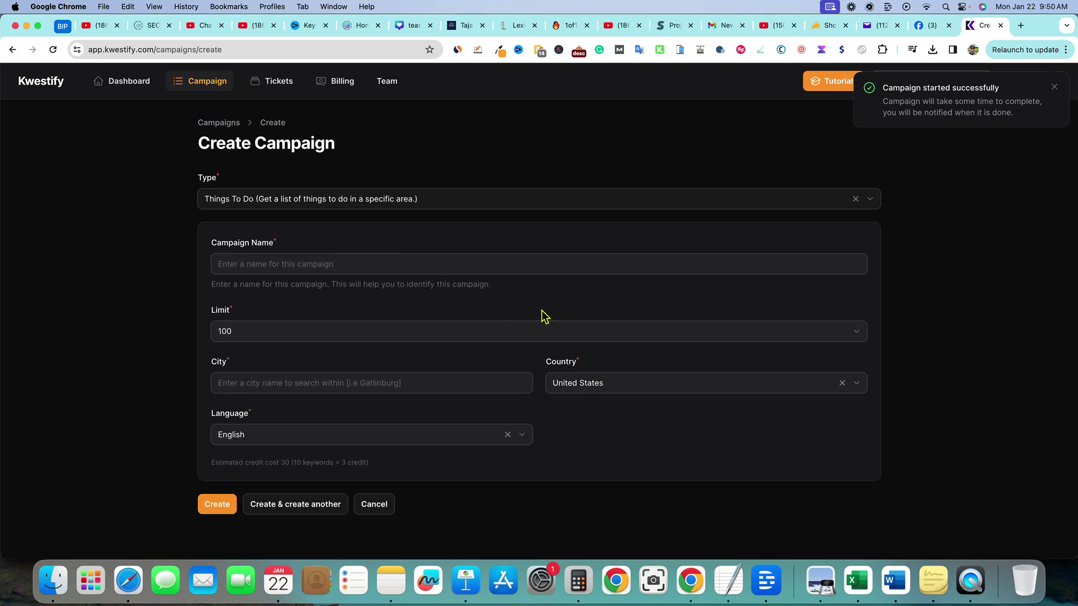
{"action": "left_click", "coordinate": [392, 264]}
{"action": "type", "text": "Albuquerque"}
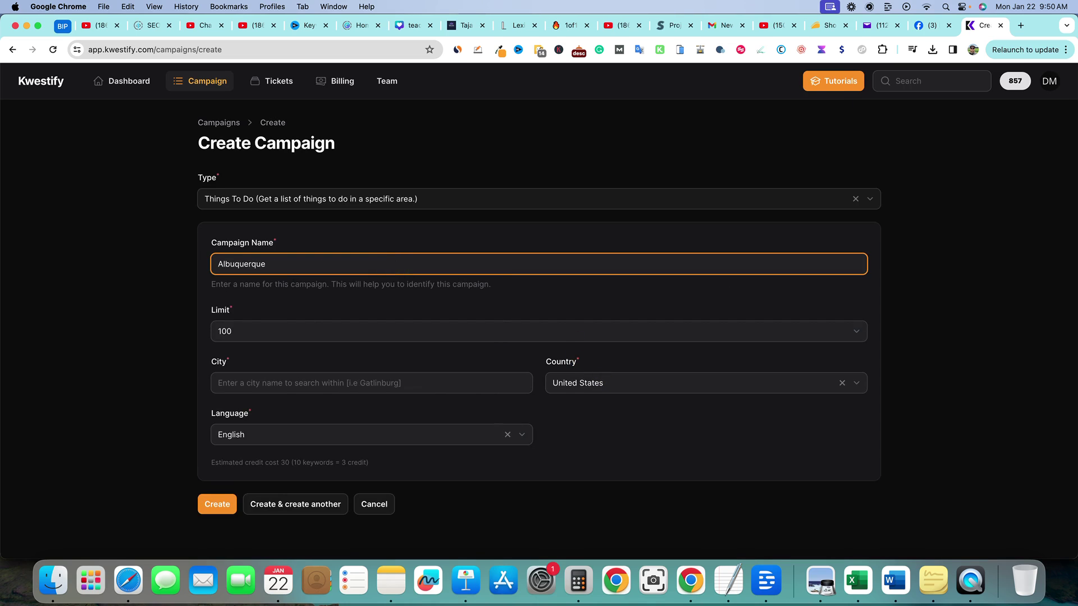
{"action": "left_click", "coordinate": [267, 337]}
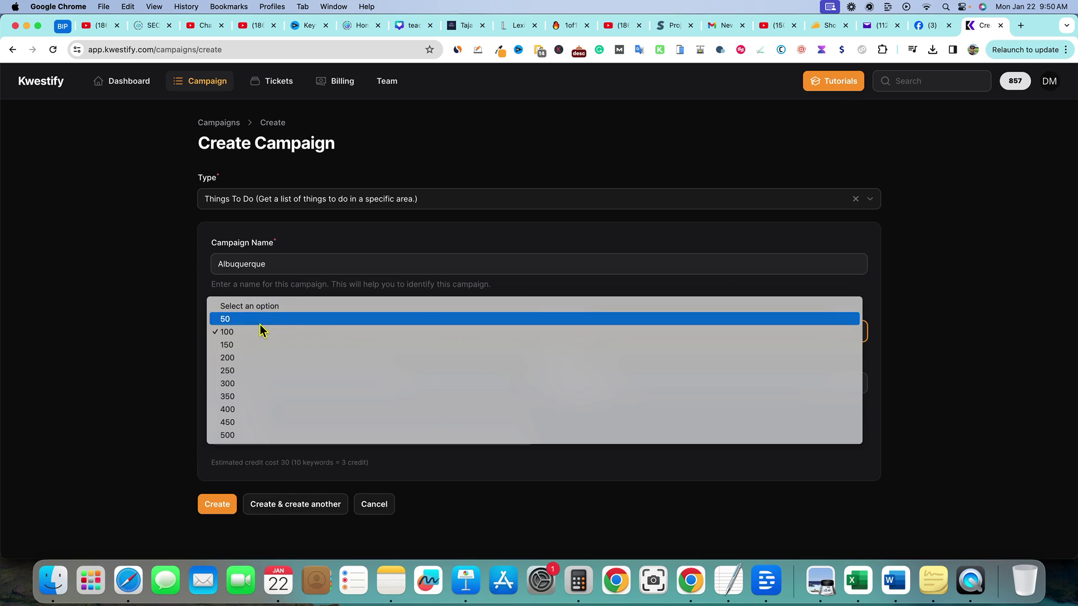
{"action": "left_click", "coordinate": [260, 319]}
{"action": "left_click", "coordinate": [253, 383]}
{"action": "type", "text": "Albuquerque"}
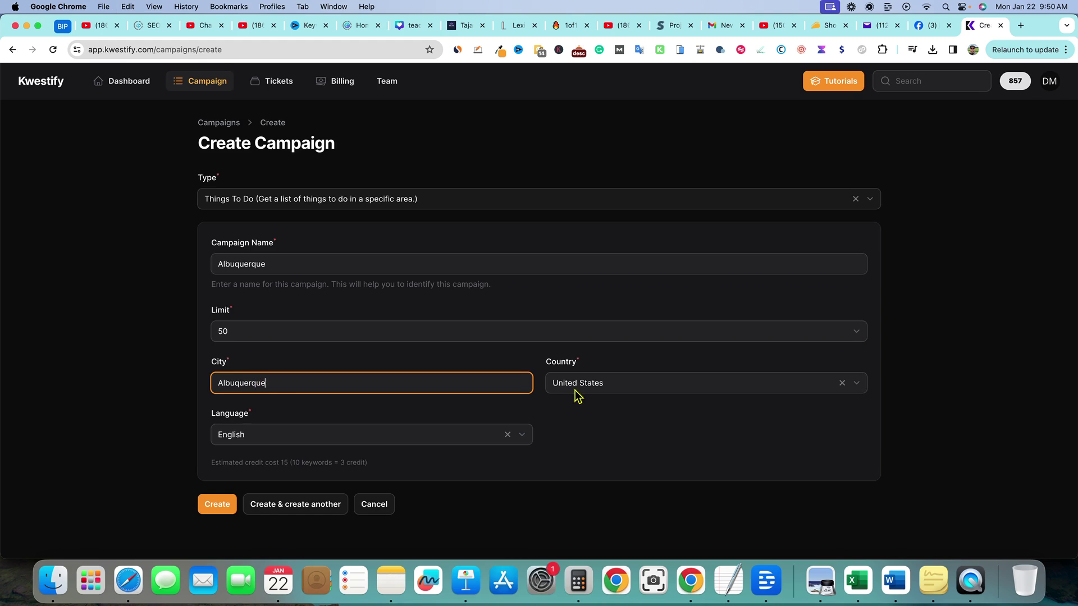
{"action": "left_click", "coordinate": [218, 505]}
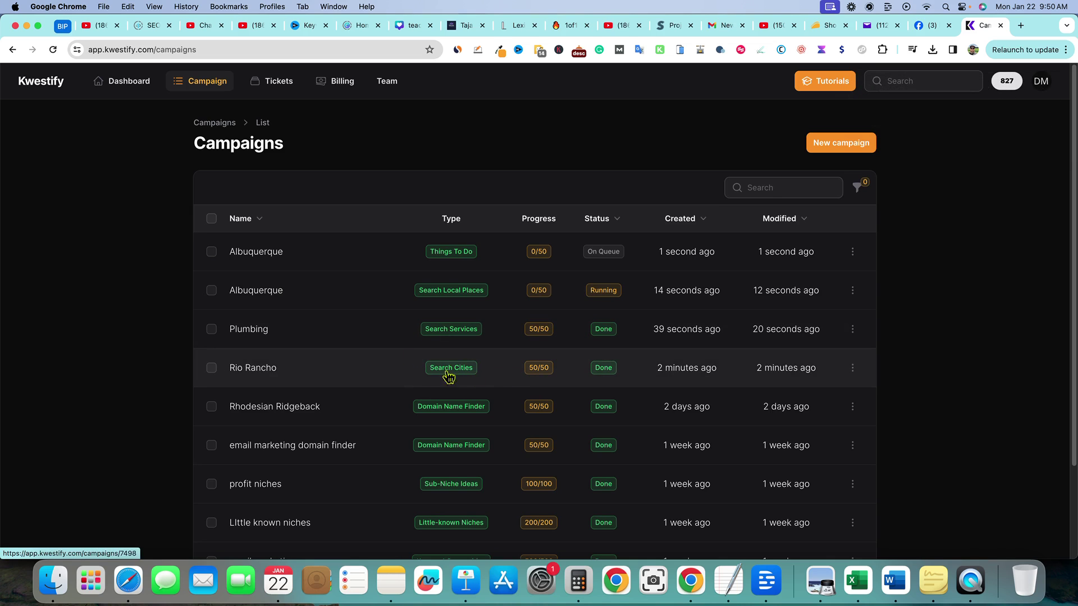
Open the Rio Rancho campaign and scroll through its towns like Corrales, Bernalillo, Los Lunas, Grants
{"action": "left_click", "coordinate": [322, 378]}
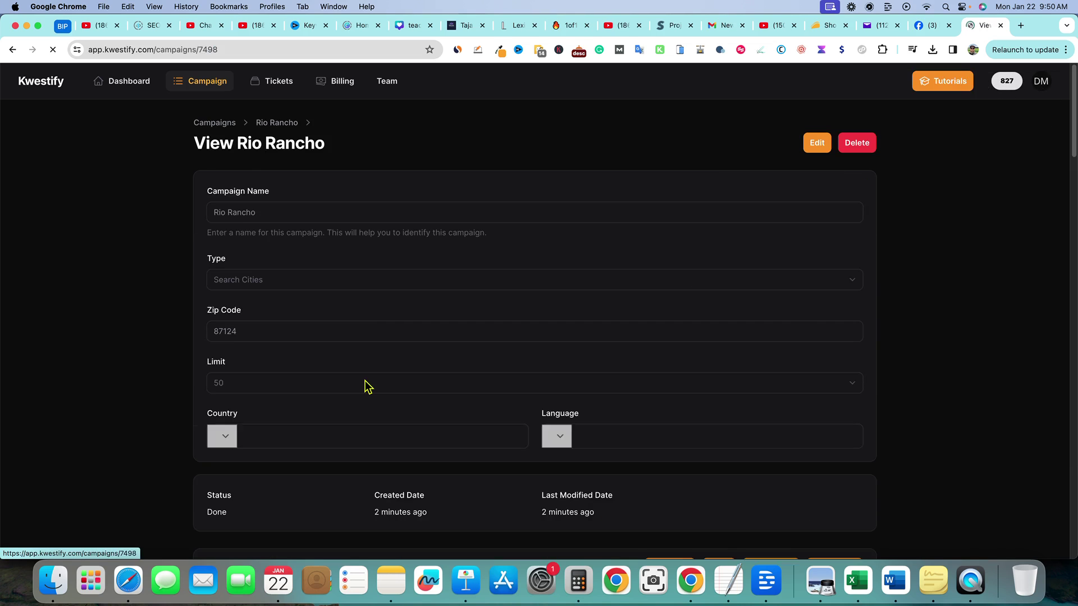
{"action": "scroll", "coordinate": [329, 370], "scroll_direction": "down", "scroll_amount": 7}
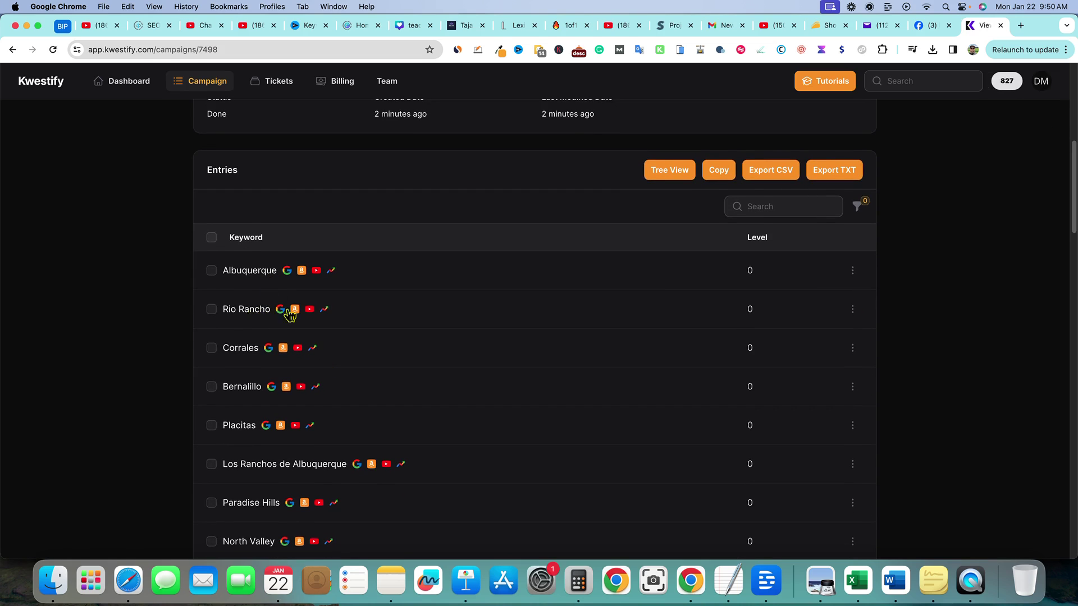
{"action": "scroll", "coordinate": [308, 313], "scroll_direction": "up", "scroll_amount": 7}
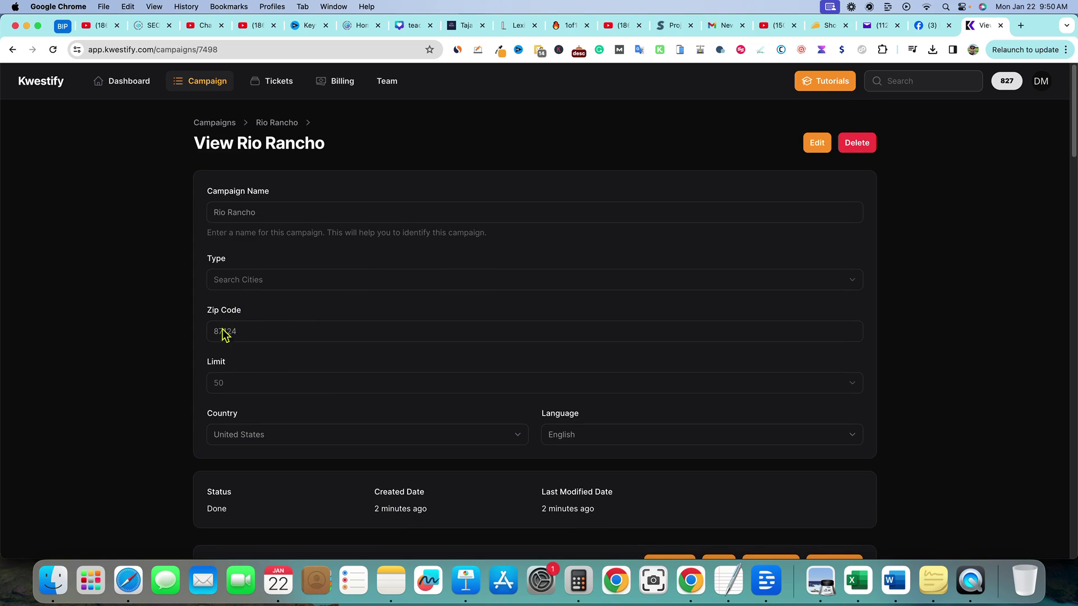
{"action": "scroll", "coordinate": [271, 426], "scroll_direction": "down", "scroll_amount": 4}
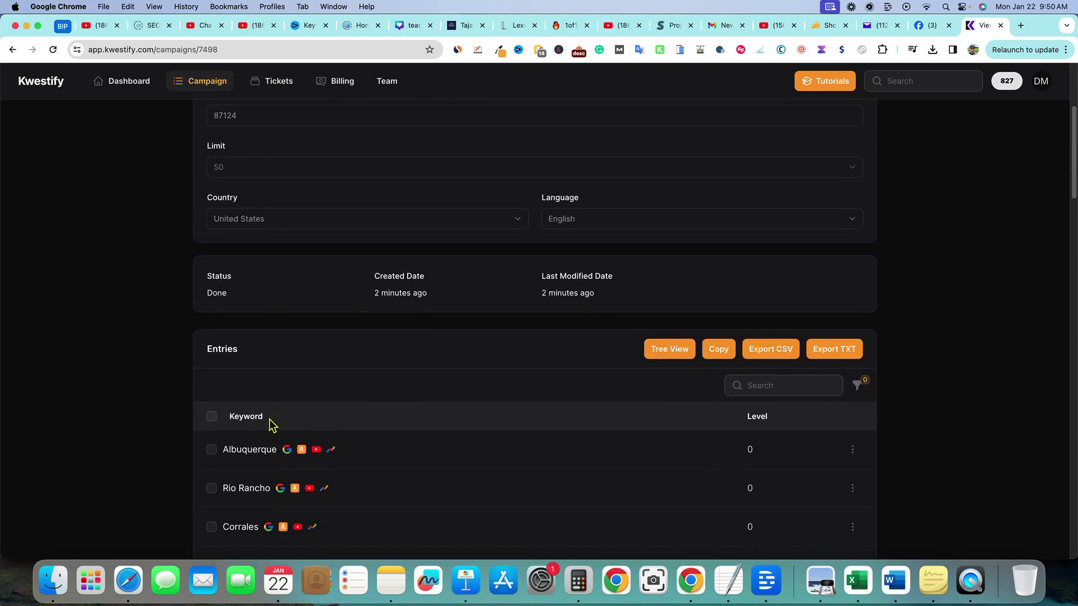
{"action": "scroll", "coordinate": [272, 425], "scroll_direction": "down", "scroll_amount": 2}
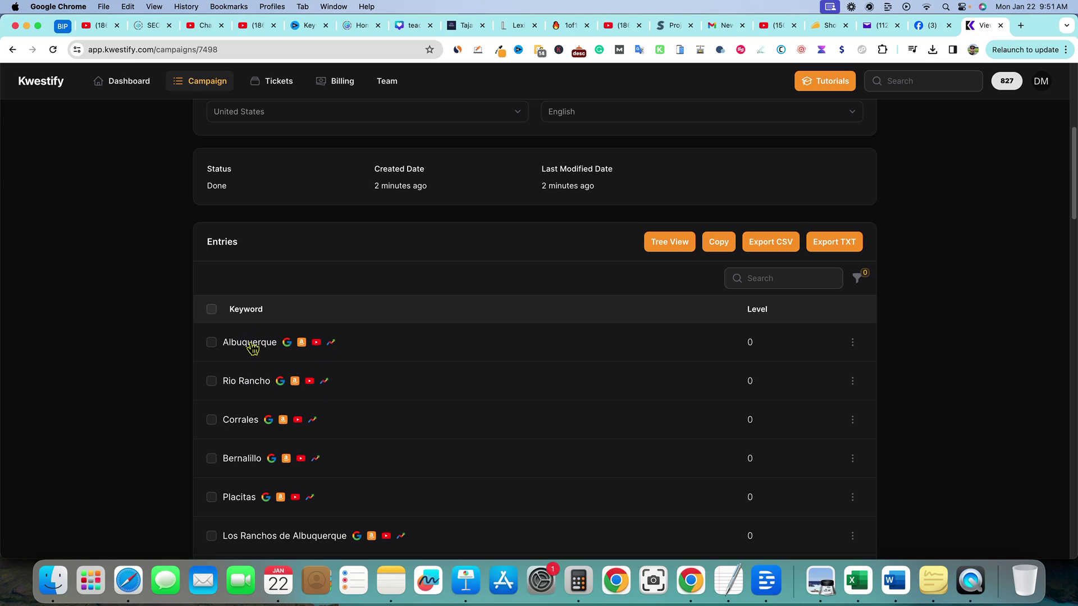
{"action": "scroll", "coordinate": [315, 419], "scroll_direction": "down", "scroll_amount": 4}
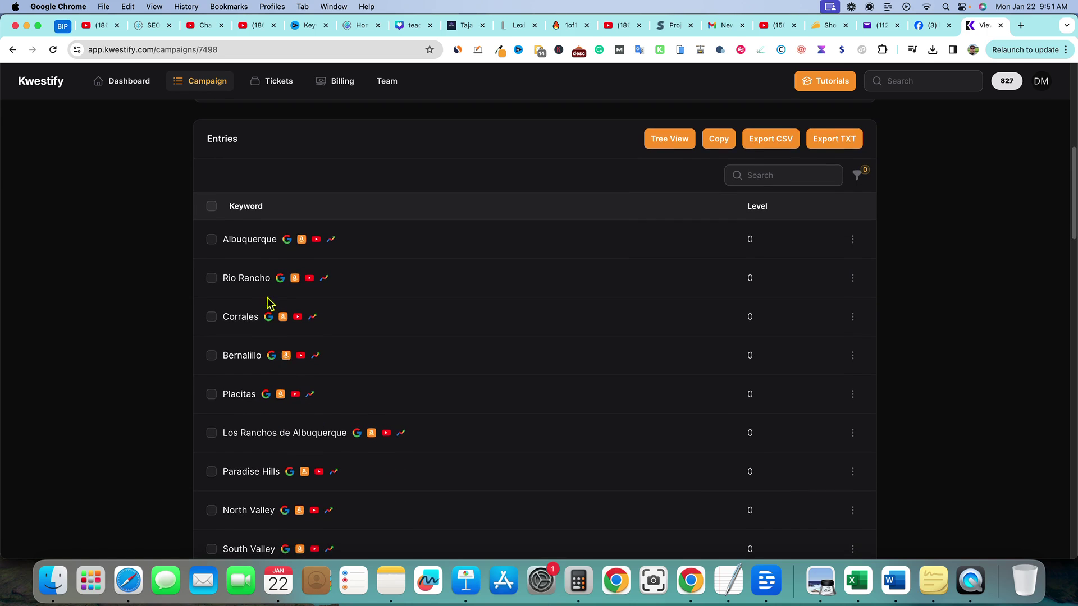
{"action": "scroll", "coordinate": [263, 299], "scroll_direction": "down", "scroll_amount": 1}
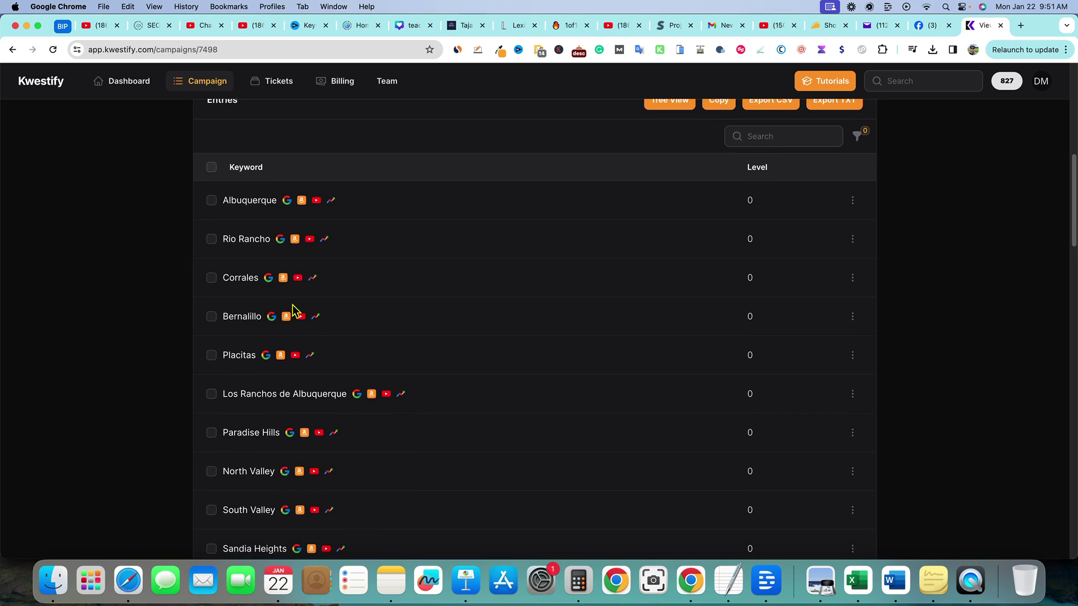
{"action": "scroll", "coordinate": [296, 370], "scroll_direction": "down", "scroll_amount": 2}
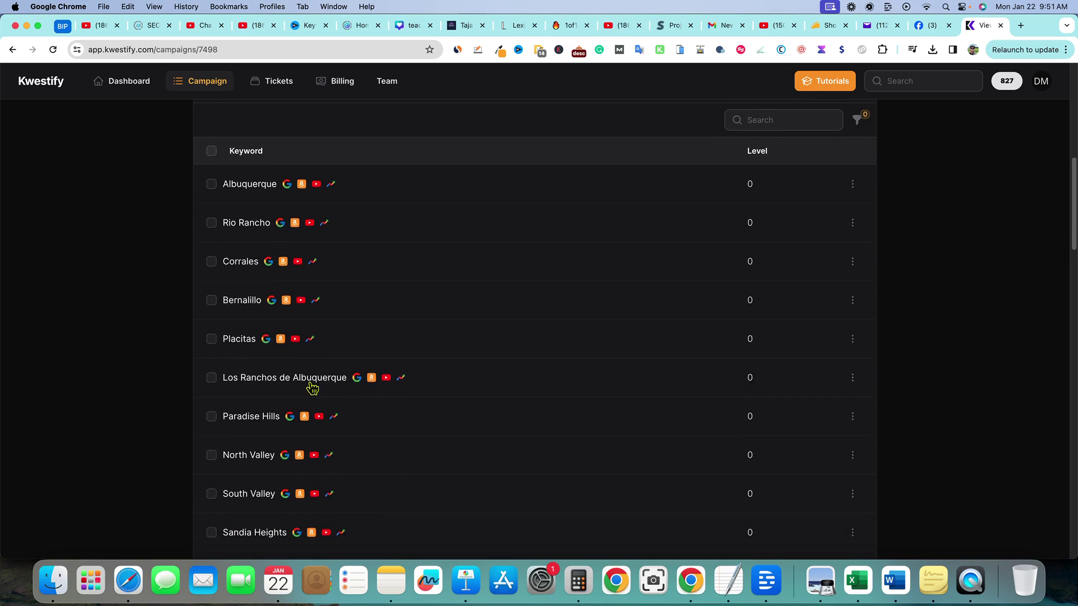
{"action": "scroll", "coordinate": [306, 389], "scroll_direction": "down", "scroll_amount": 2}
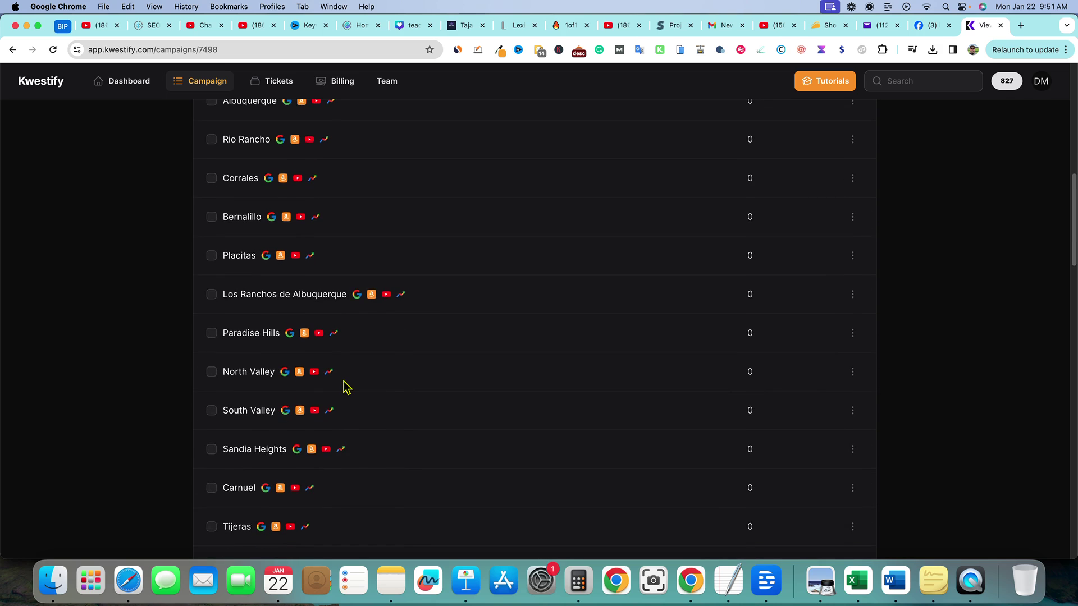
{"action": "scroll", "coordinate": [348, 381], "scroll_direction": "down", "scroll_amount": 1}
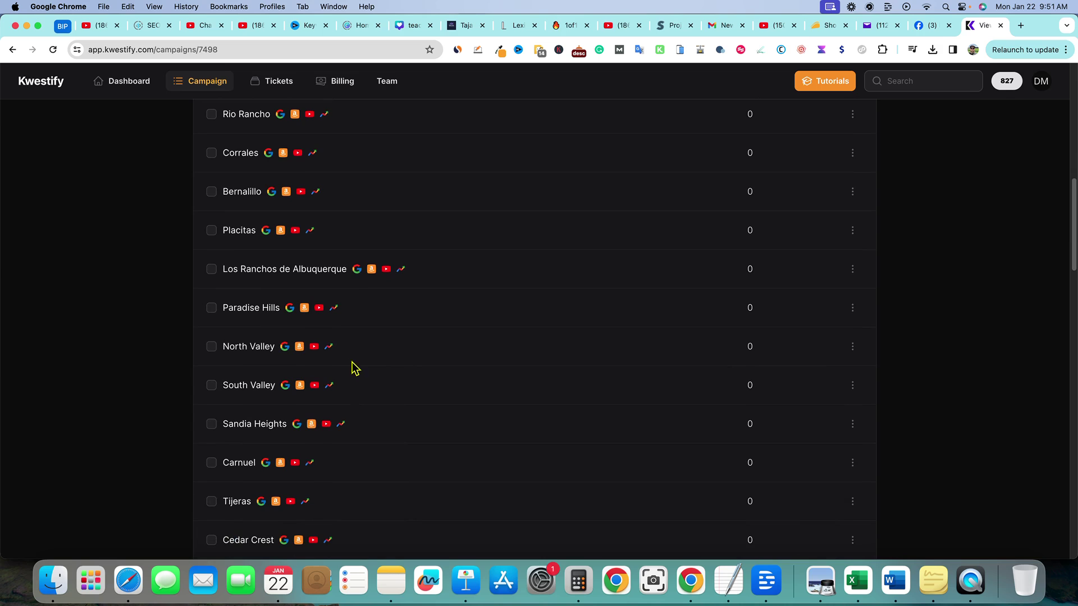
{"action": "scroll", "coordinate": [286, 367], "scroll_direction": "down", "scroll_amount": 1}
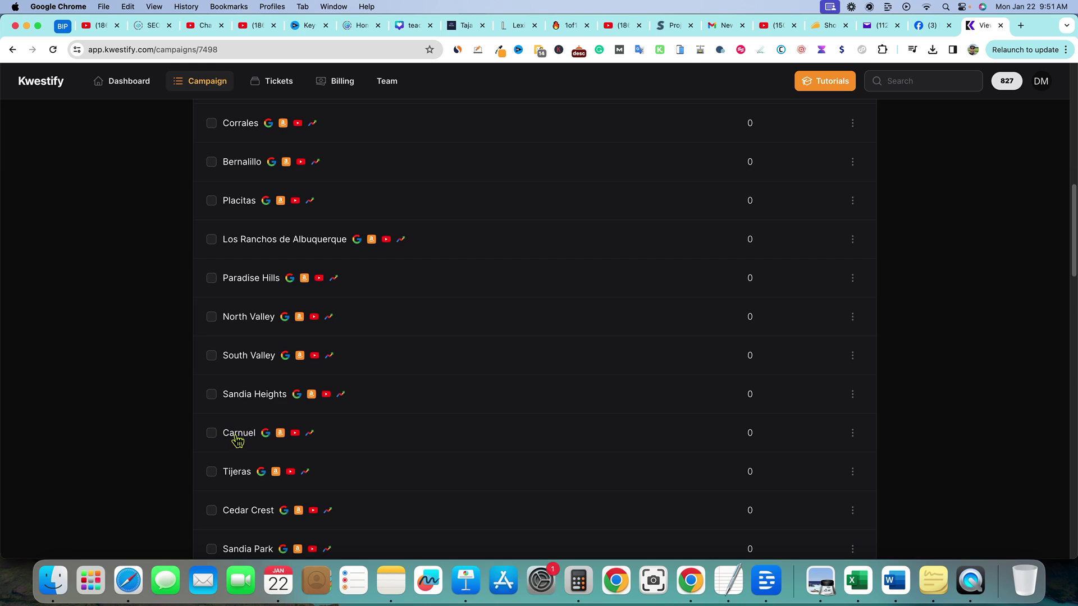
{"action": "scroll", "coordinate": [239, 437], "scroll_direction": "down", "scroll_amount": 1}
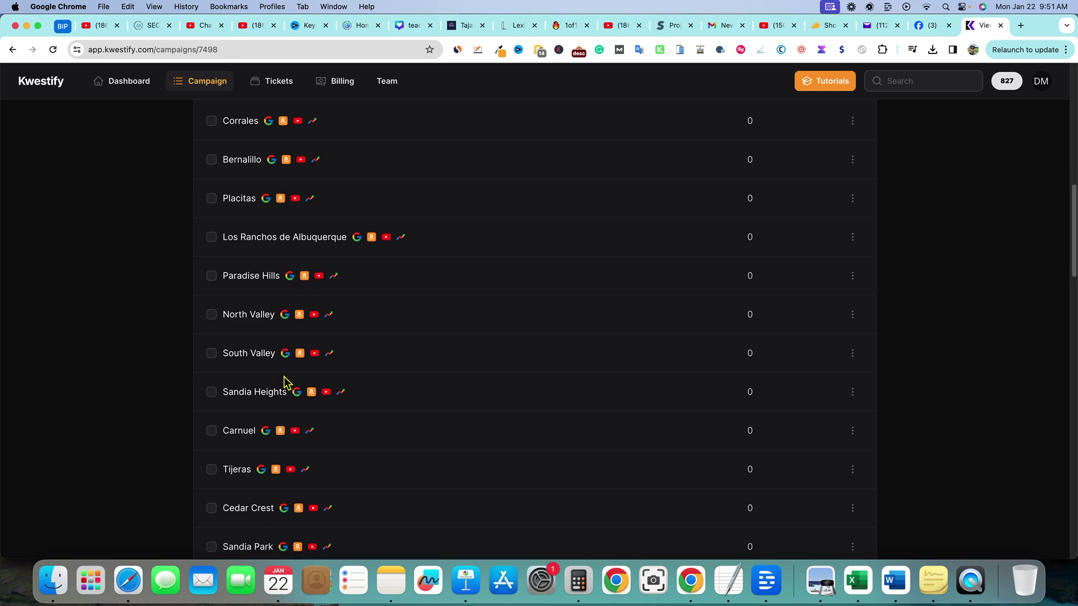
{"action": "scroll", "coordinate": [332, 403], "scroll_direction": "down", "scroll_amount": 2}
{"action": "scroll", "coordinate": [334, 403], "scroll_direction": "down", "scroll_amount": 5}
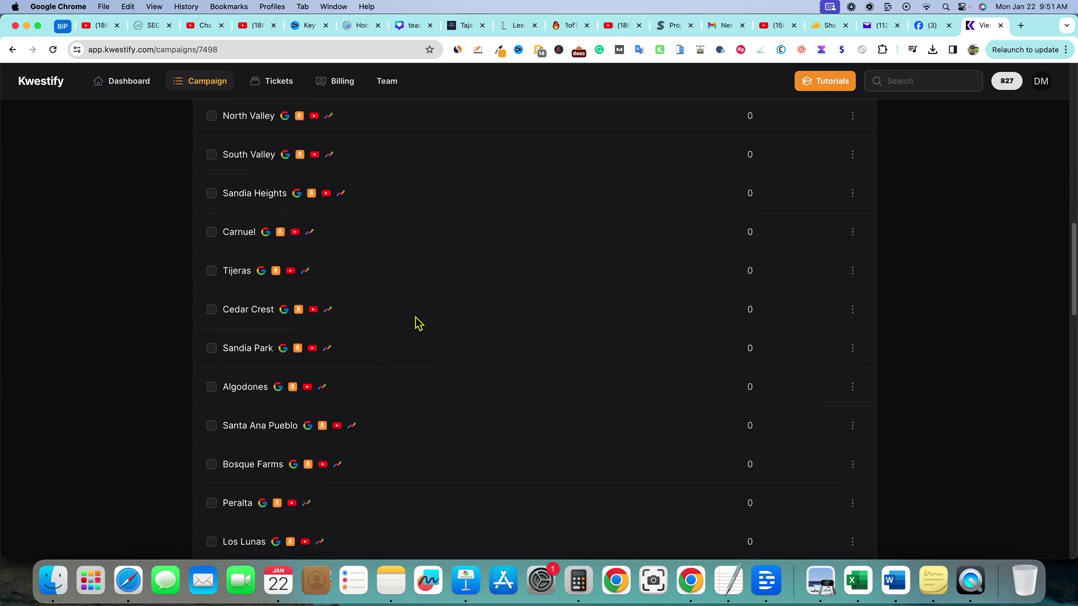
{"action": "scroll", "coordinate": [354, 396], "scroll_direction": "down", "scroll_amount": 1}
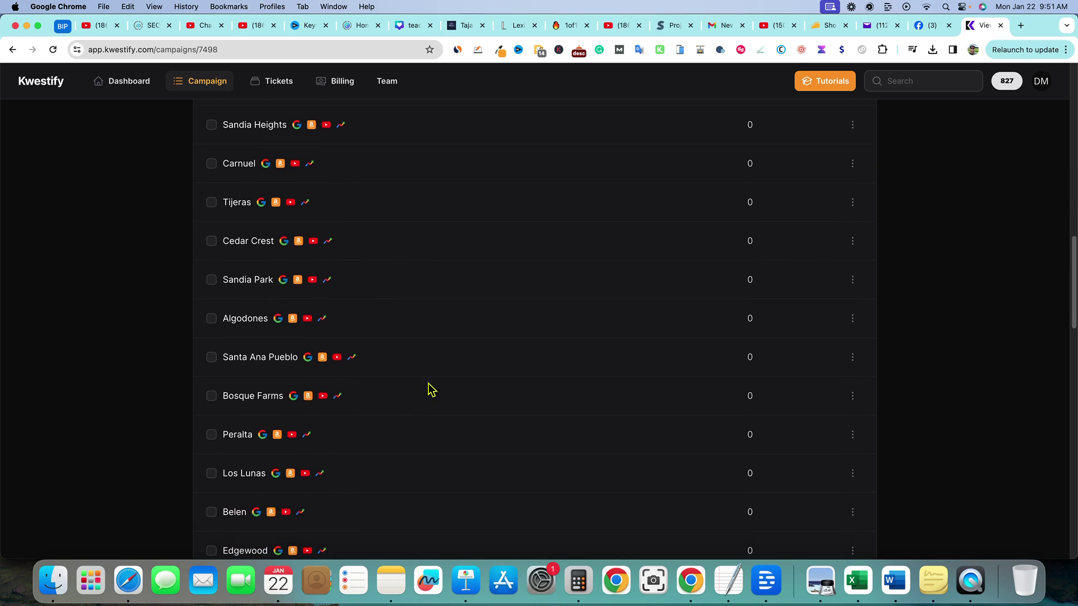
{"action": "scroll", "coordinate": [416, 399], "scroll_direction": "down", "scroll_amount": 2}
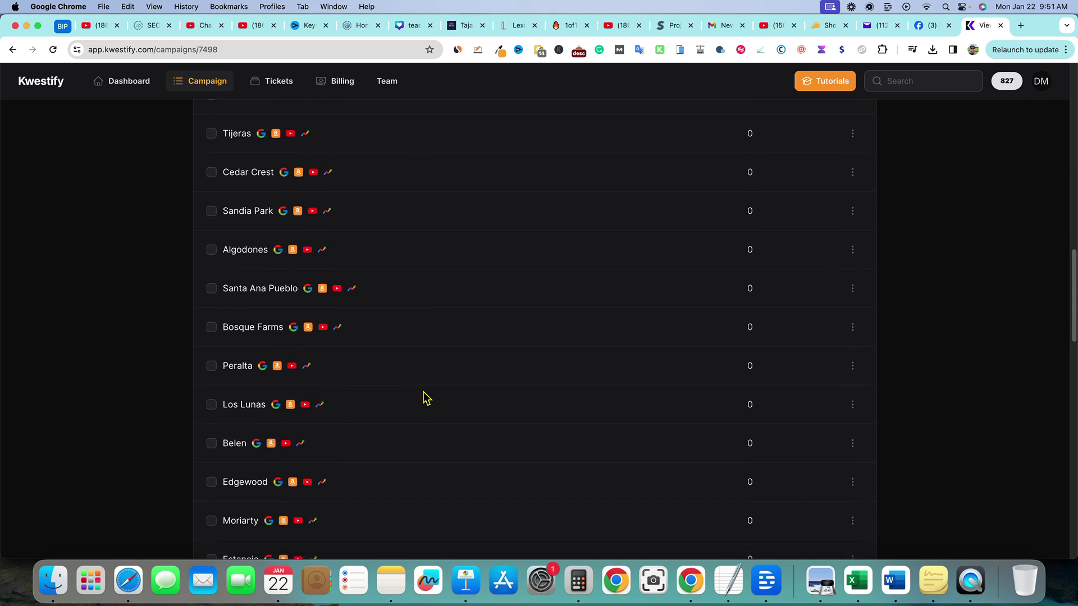
{"action": "scroll", "coordinate": [428, 396], "scroll_direction": "down", "scroll_amount": 5}
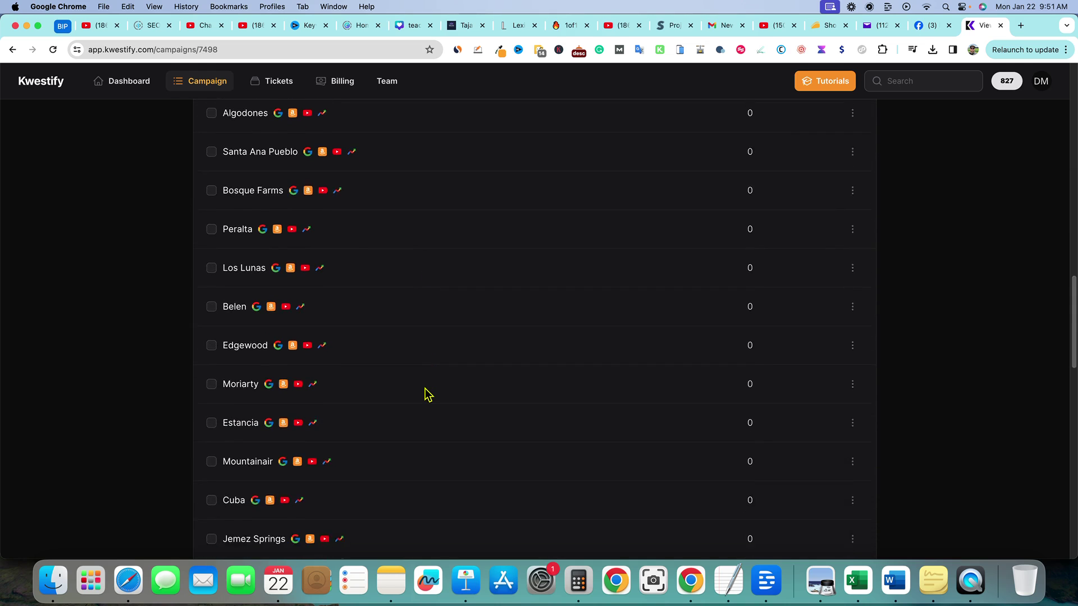
{"action": "scroll", "coordinate": [428, 396], "scroll_direction": "down", "scroll_amount": 2}
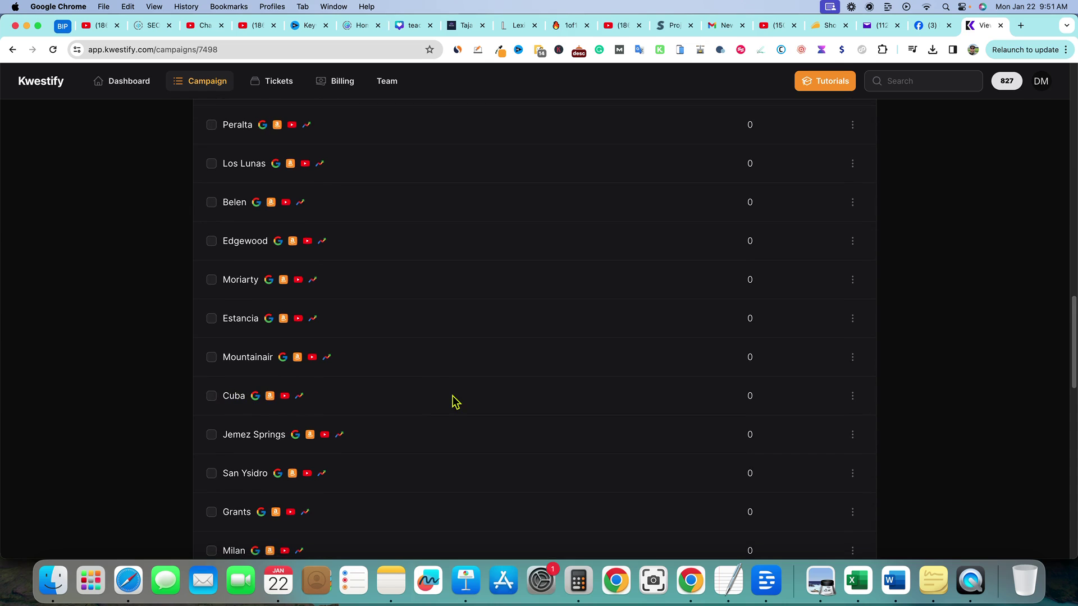
{"action": "scroll", "coordinate": [454, 404], "scroll_direction": "down", "scroll_amount": 1}
{"action": "scroll", "coordinate": [458, 412], "scroll_direction": "down", "scroll_amount": 1}
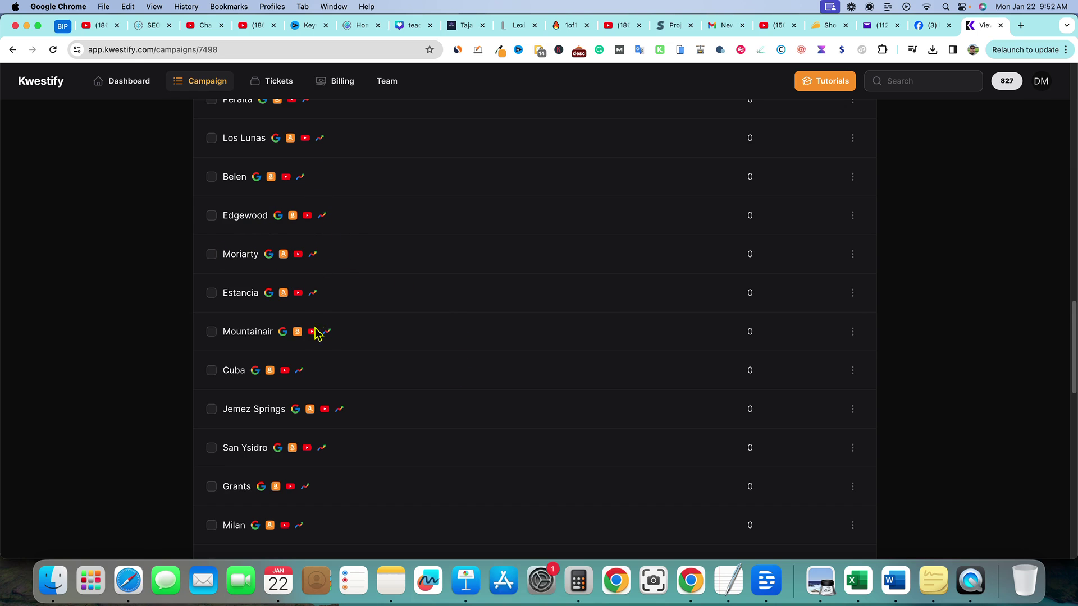
{"action": "scroll", "coordinate": [320, 348], "scroll_direction": "down", "scroll_amount": 2}
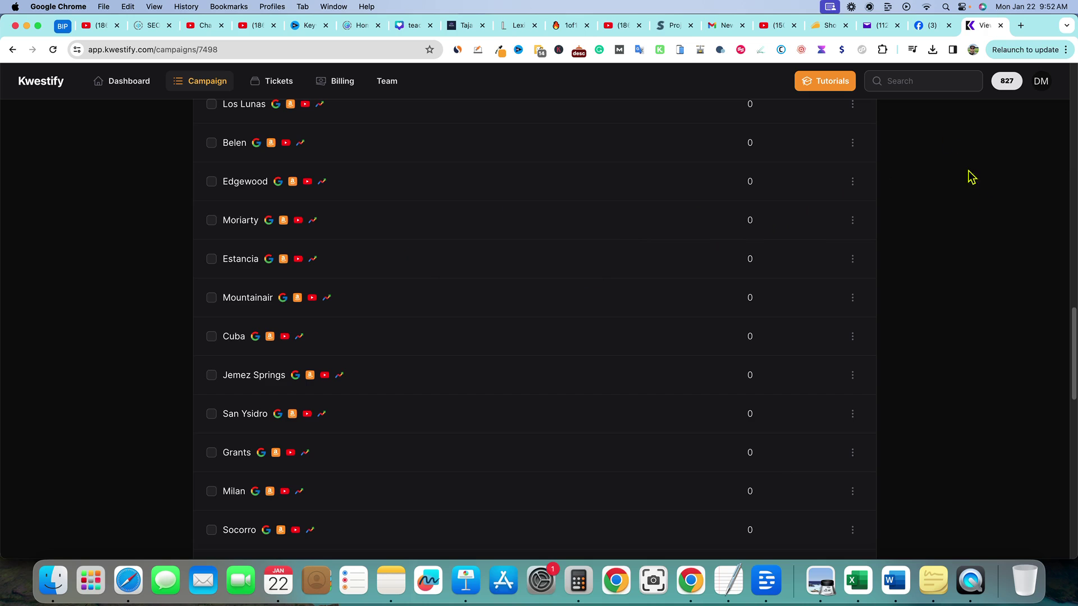
{"action": "scroll", "coordinate": [554, 281], "scroll_direction": "down", "scroll_amount": 12}
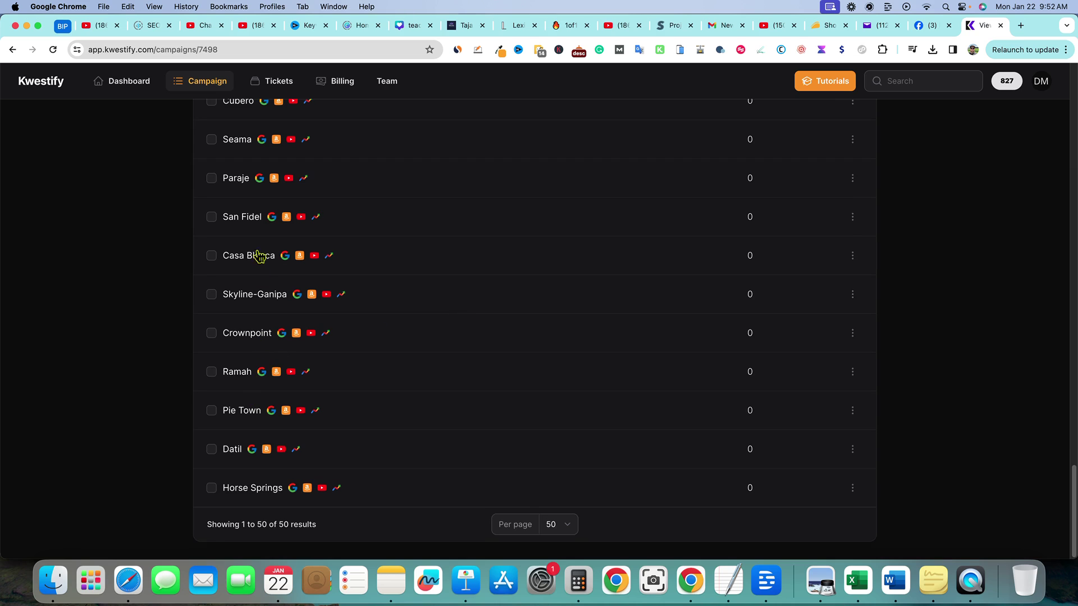
{"action": "scroll", "coordinate": [241, 168], "scroll_direction": "up", "scroll_amount": 3}
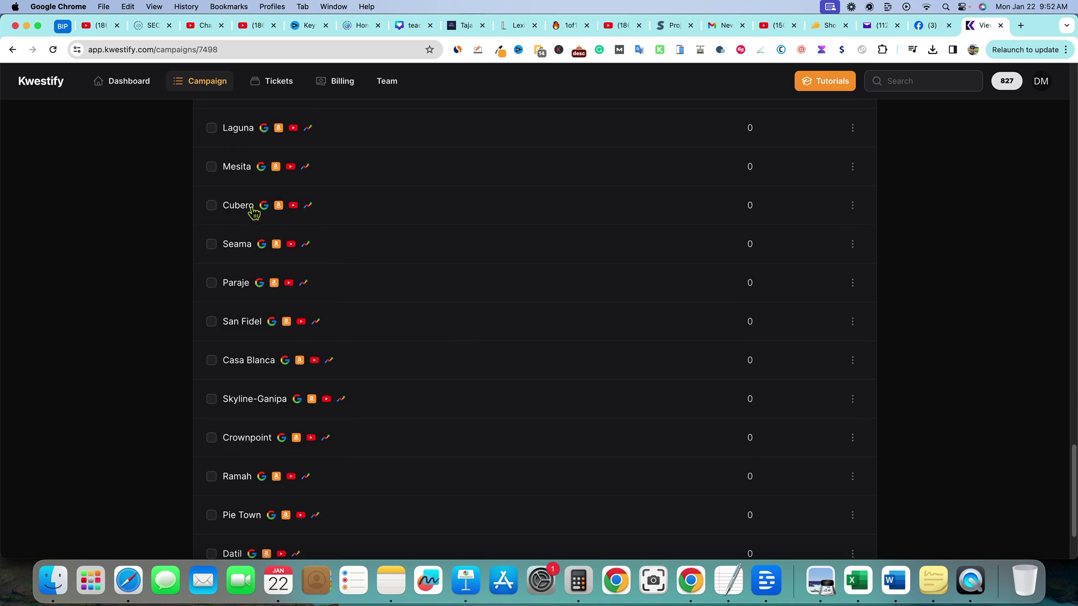
{"action": "scroll", "coordinate": [259, 231], "scroll_direction": "up", "scroll_amount": 8}
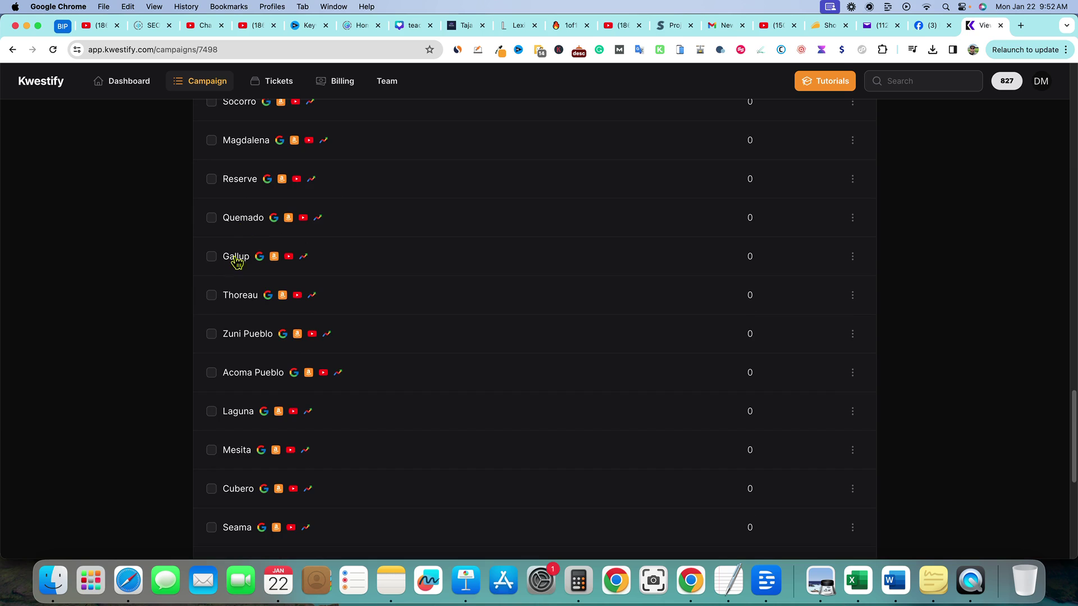
{"action": "scroll", "coordinate": [243, 372], "scroll_direction": "down", "scroll_amount": 1}
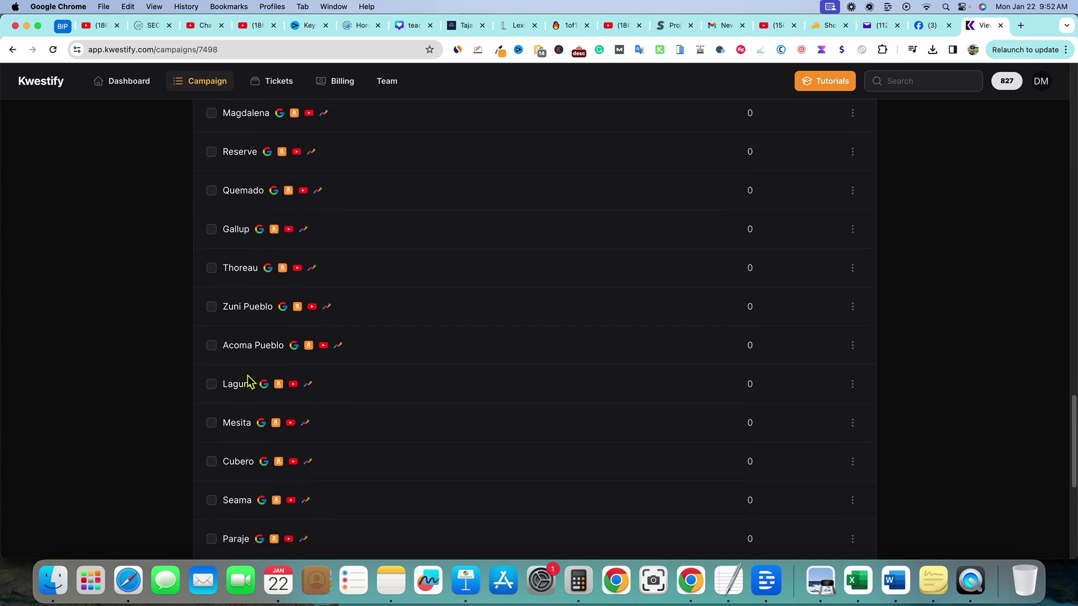
{"action": "scroll", "coordinate": [248, 382], "scroll_direction": "down", "scroll_amount": 1}
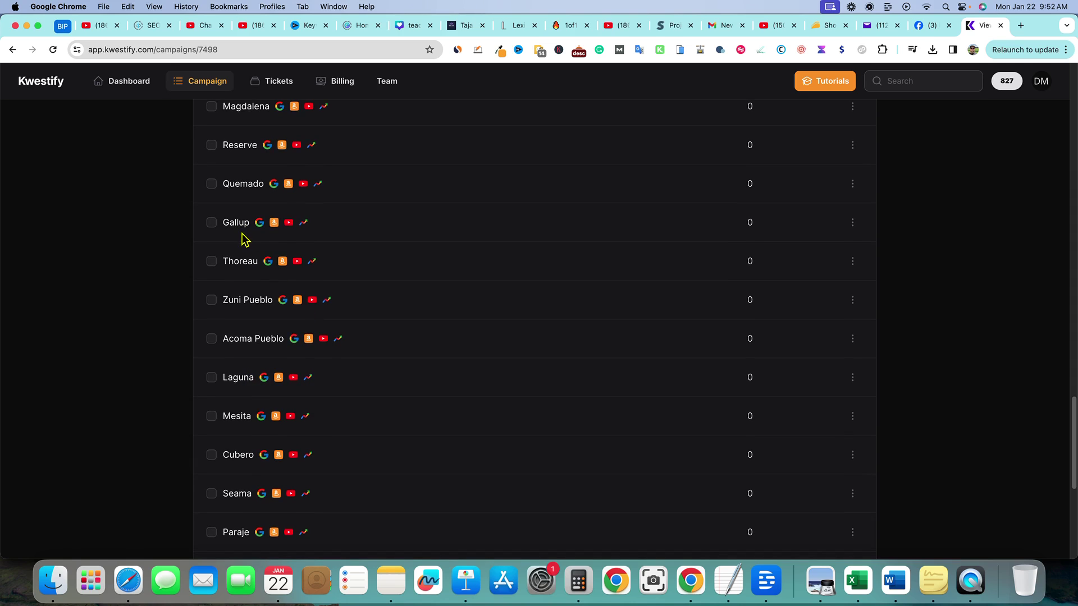
{"action": "scroll", "coordinate": [251, 396], "scroll_direction": "down", "scroll_amount": 5}
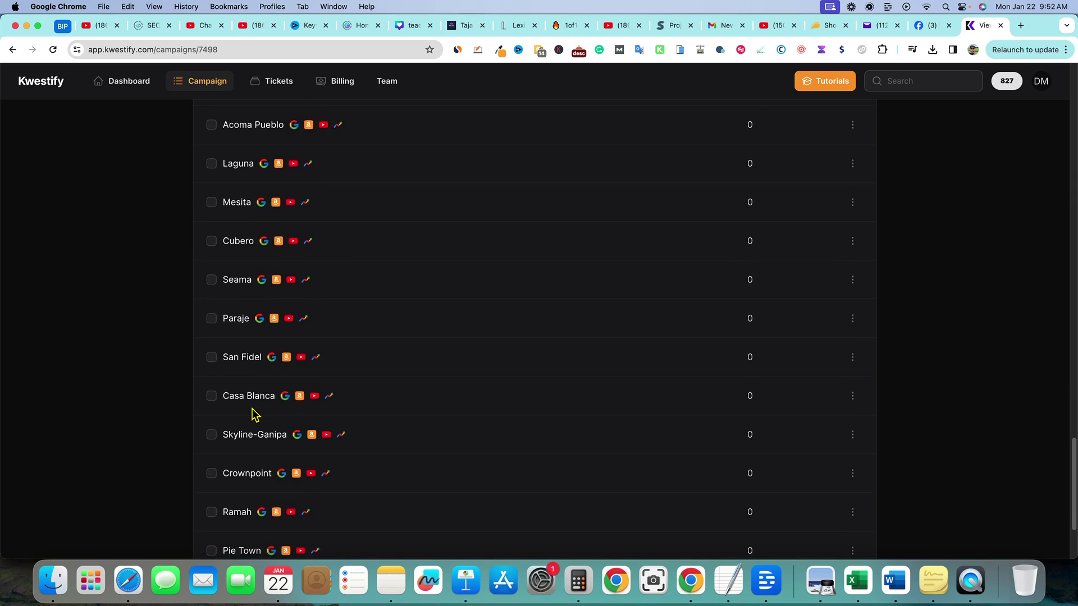
{"action": "scroll", "coordinate": [252, 410], "scroll_direction": "down", "scroll_amount": 1}
{"action": "scroll", "coordinate": [275, 448], "scroll_direction": "down", "scroll_amount": 4}
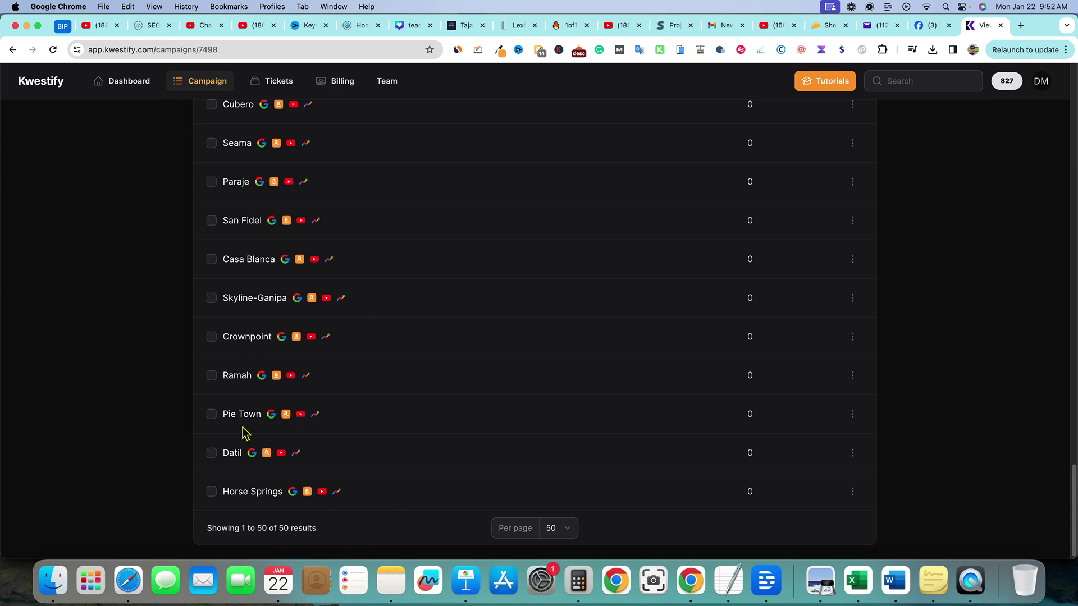
{"action": "scroll", "coordinate": [534, 409], "scroll_direction": "up", "scroll_amount": 12}
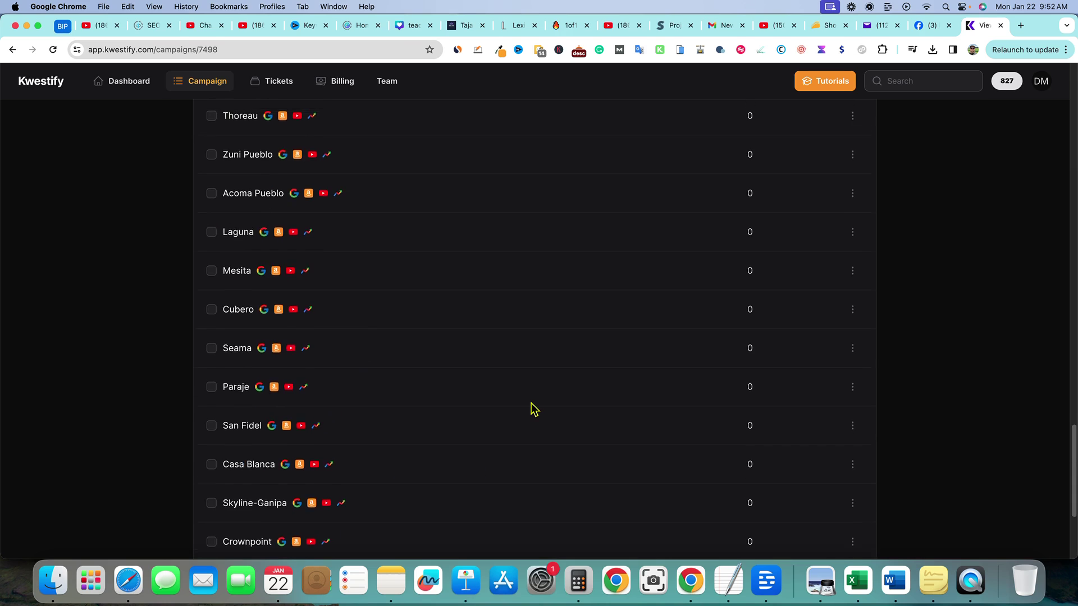
{"action": "scroll", "coordinate": [534, 410], "scroll_direction": "up", "scroll_amount": 9}
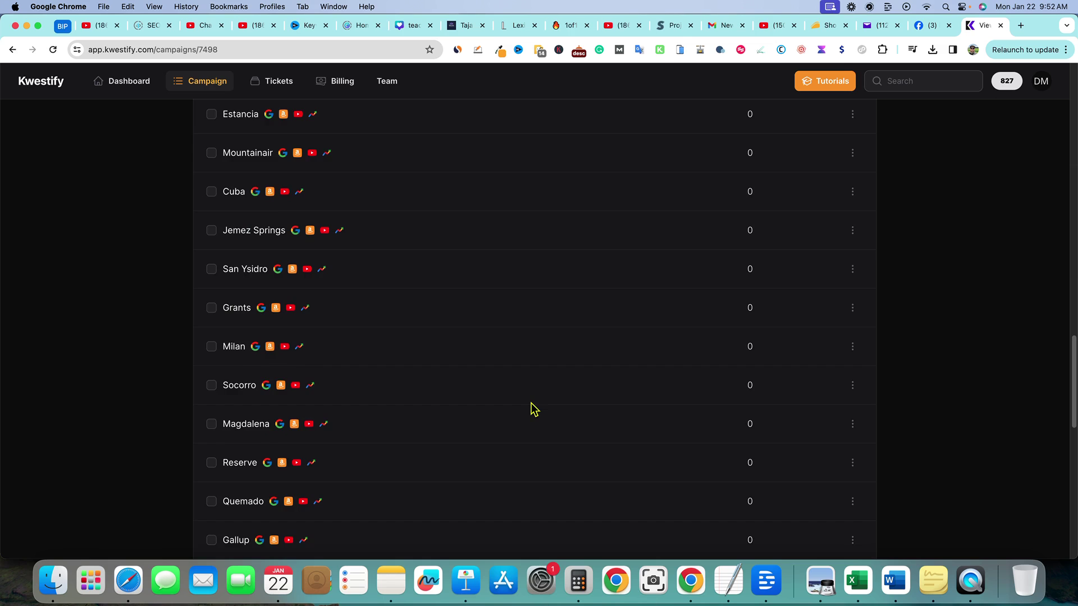
{"action": "scroll", "coordinate": [534, 409], "scroll_direction": "up", "scroll_amount": 9}
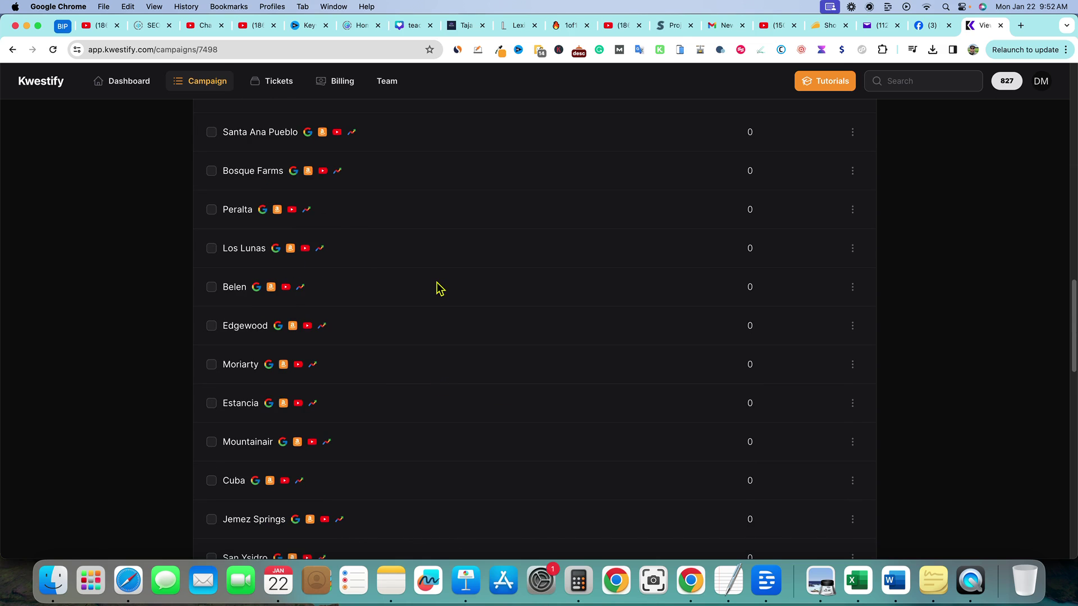
{"action": "scroll", "coordinate": [387, 287], "scroll_direction": "down", "scroll_amount": 20}
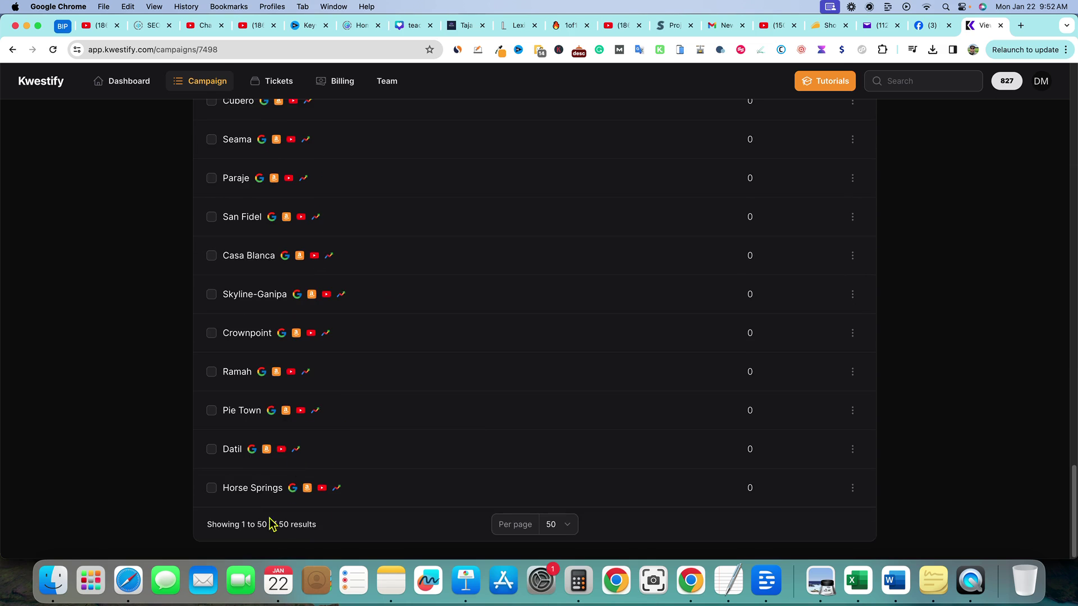
{"action": "scroll", "coordinate": [469, 426], "scroll_direction": "up", "scroll_amount": 20}
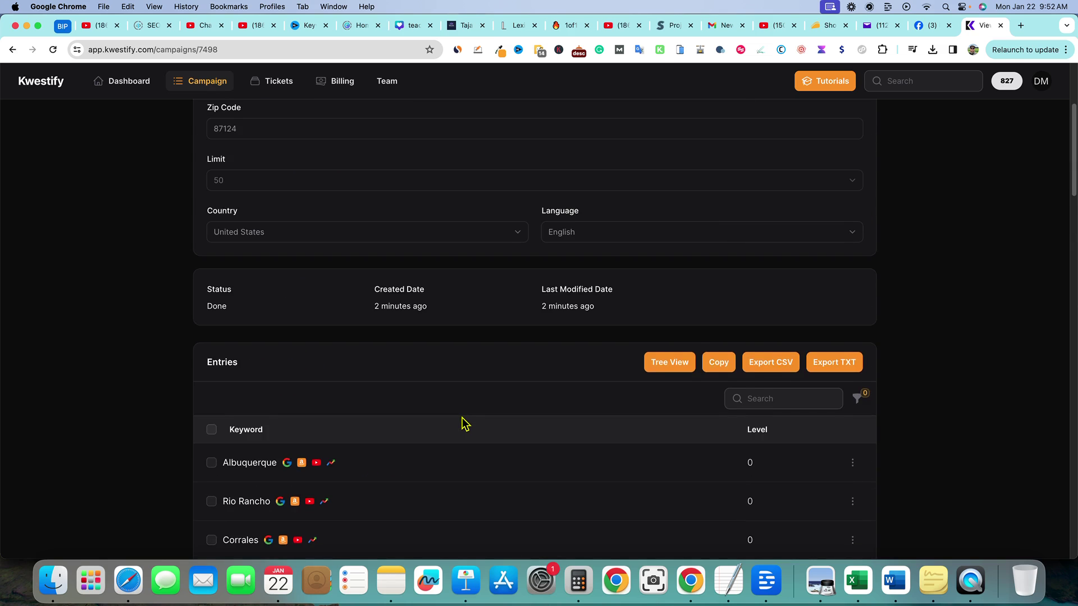
{"action": "scroll", "coordinate": [465, 424], "scroll_direction": "up", "scroll_amount": 6}
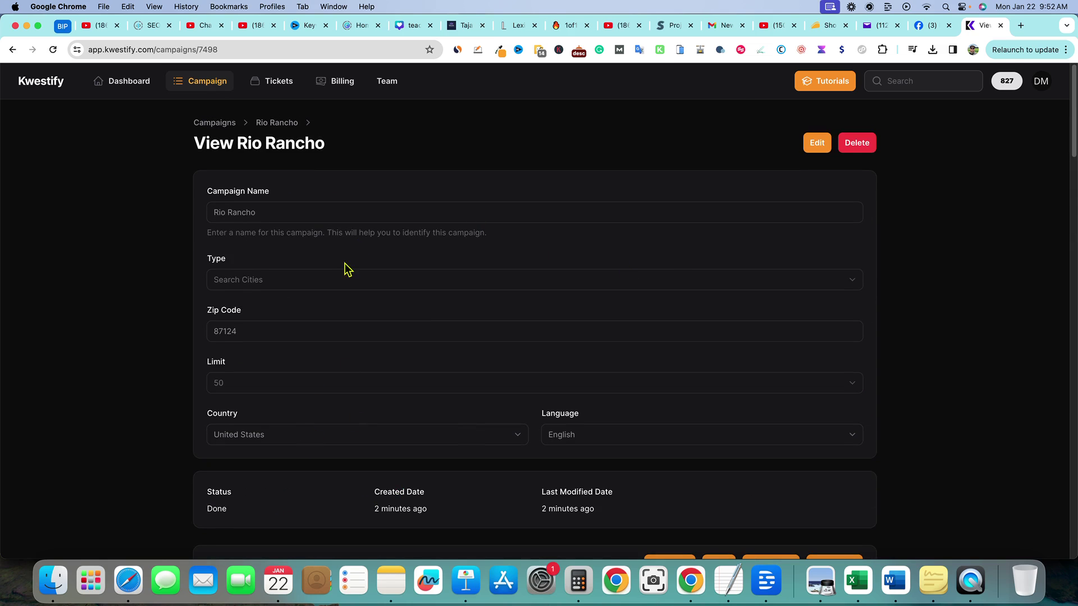
{"action": "scroll", "coordinate": [623, 355], "scroll_direction": "down", "scroll_amount": 15}
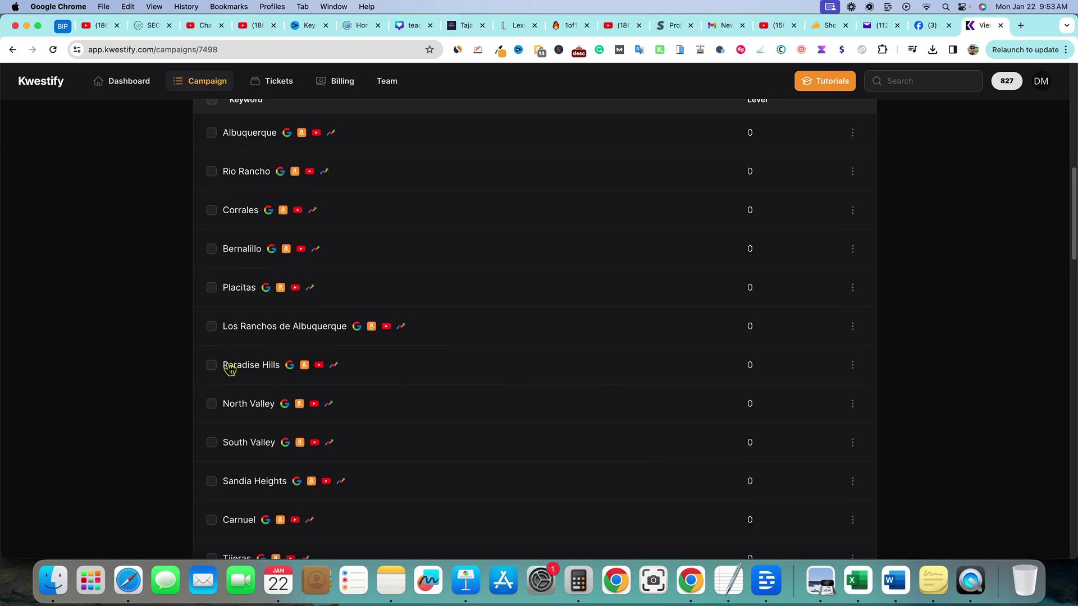
{"action": "scroll", "coordinate": [272, 318], "scroll_direction": "up", "scroll_amount": 4}
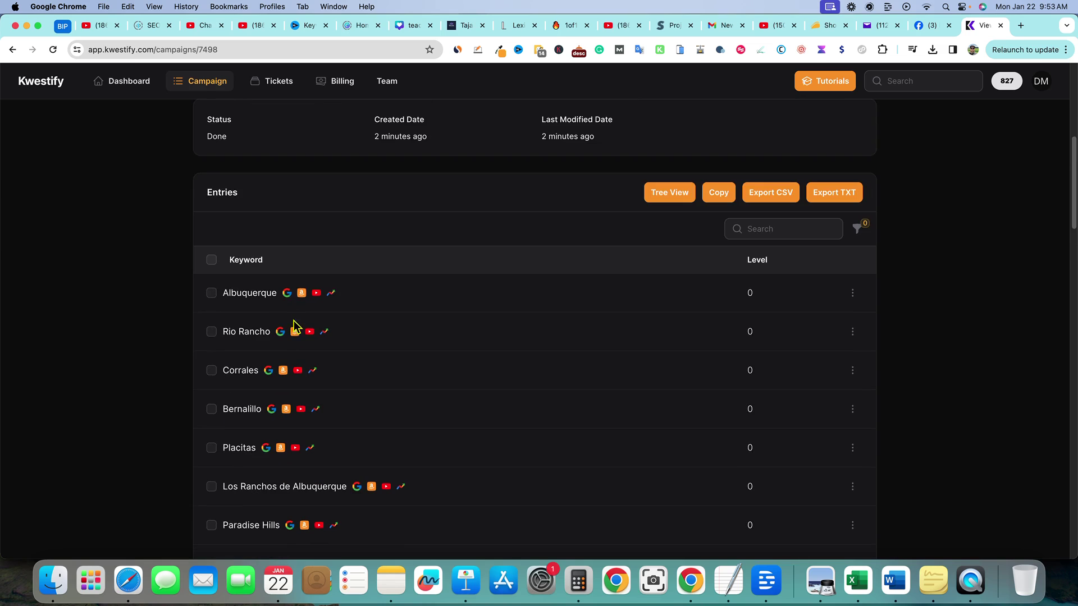
Select all 50 Rio Rancho keywords and copy them to the clipboard
{"action": "scroll", "coordinate": [641, 238], "scroll_direction": "down", "scroll_amount": 1}
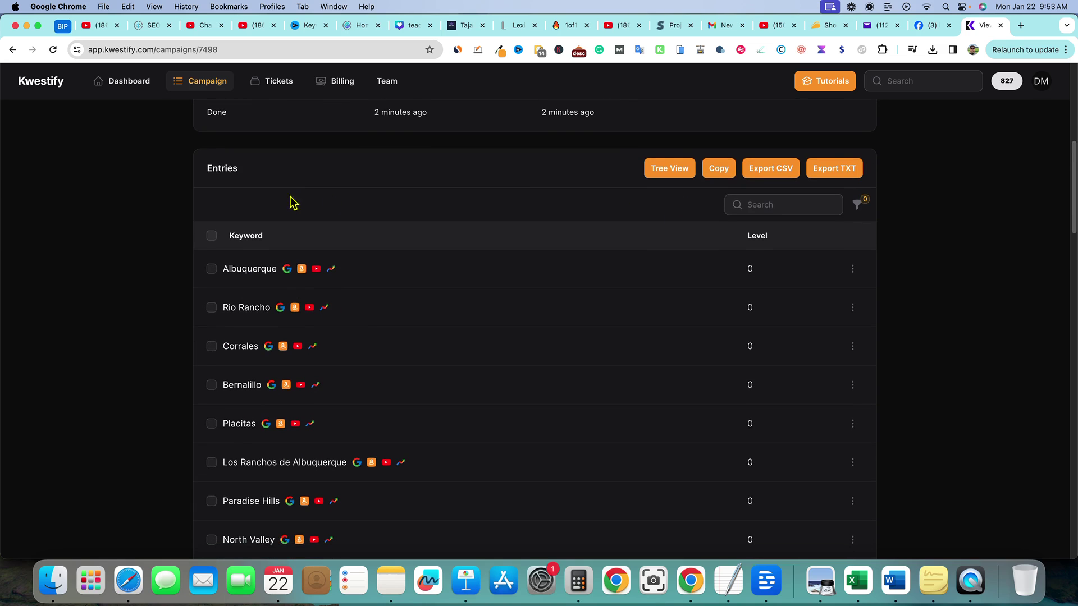
{"action": "left_click", "coordinate": [225, 234]}
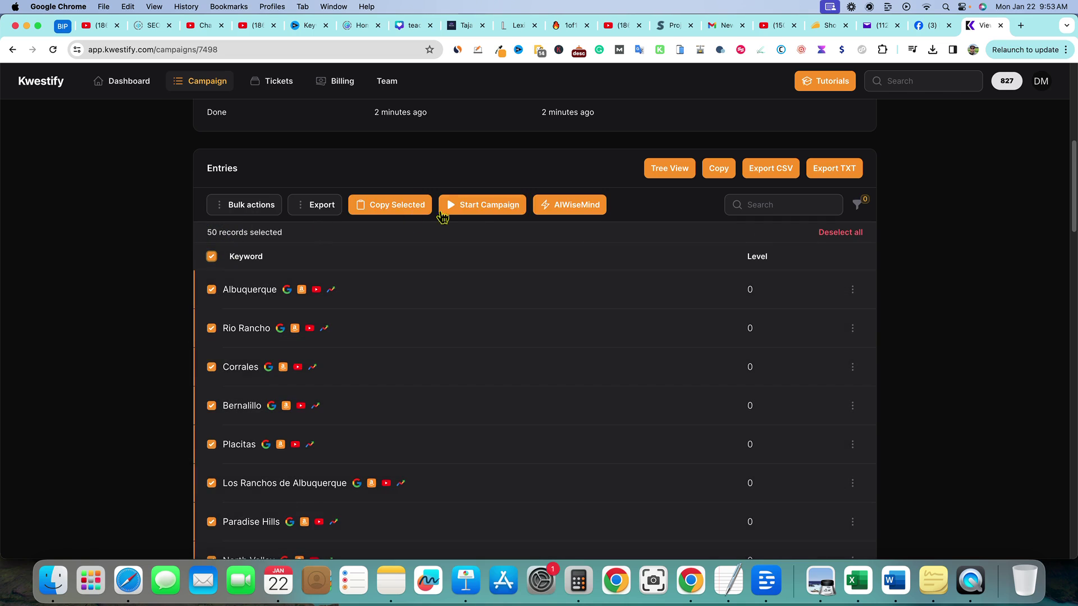
{"action": "left_click", "coordinate": [406, 205]}
Start a new campaign from the Campaigns list and scroll to the campaign types
{"action": "left_click", "coordinate": [222, 80]}
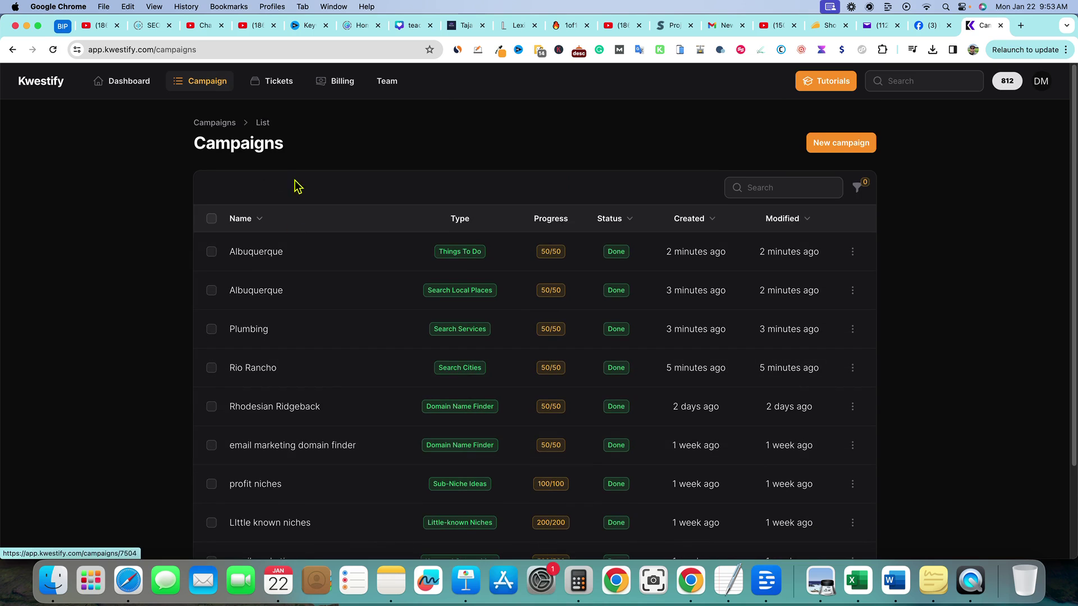
{"action": "left_click", "coordinate": [815, 150]}
{"action": "scroll", "coordinate": [245, 443], "scroll_direction": "down", "scroll_amount": 3}
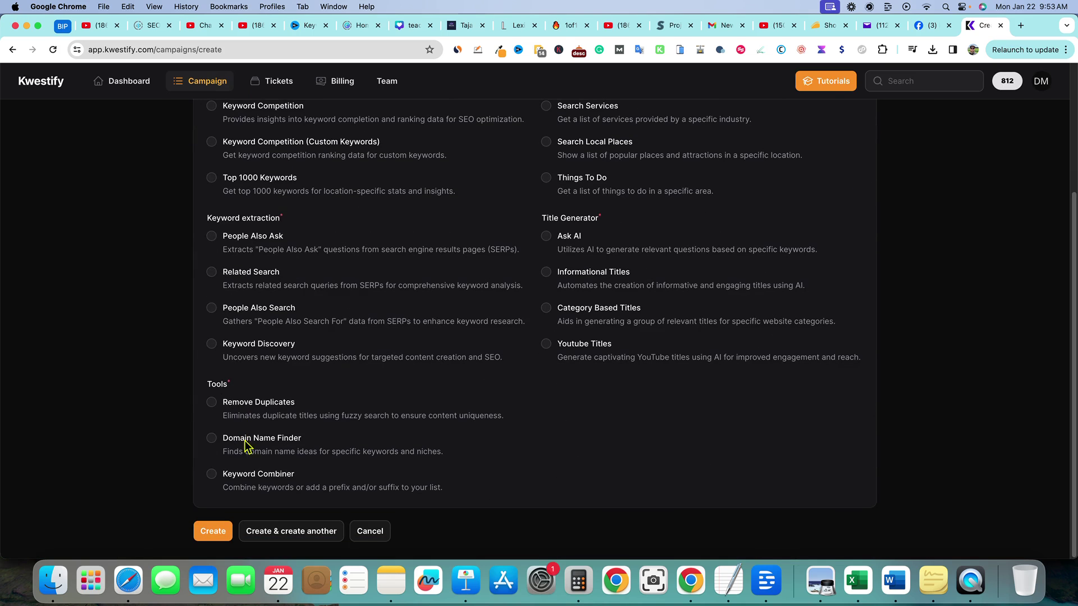
Choose Keyword Combiner, paste the 50 copied keywords, and name the campaign Albuquerque
{"action": "left_click", "coordinate": [212, 474]}
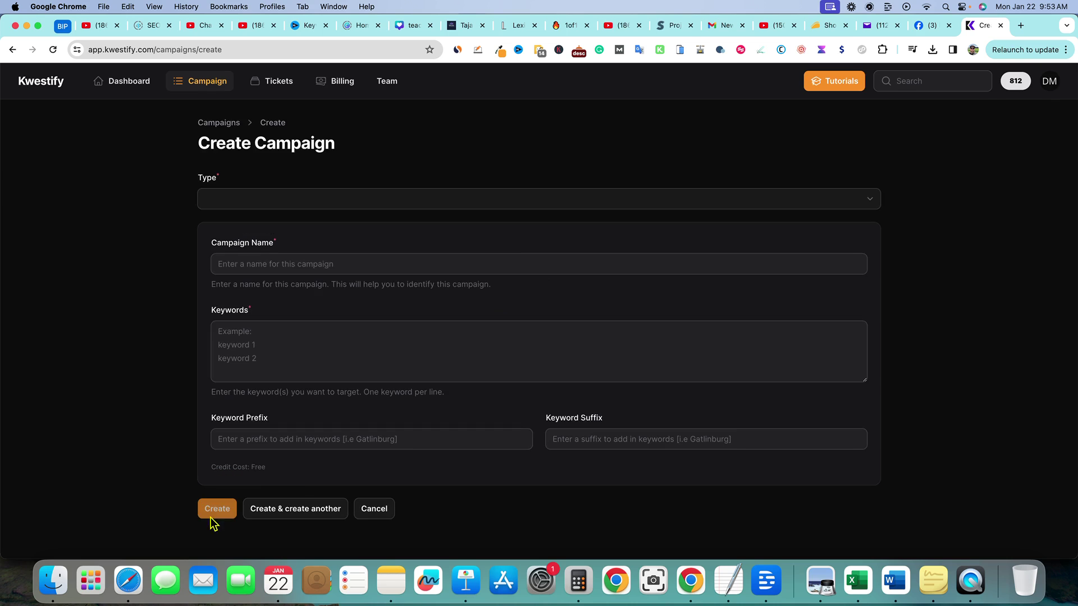
{"action": "left_click", "coordinate": [291, 354]}
{"action": "key", "text": "cmd+v"}
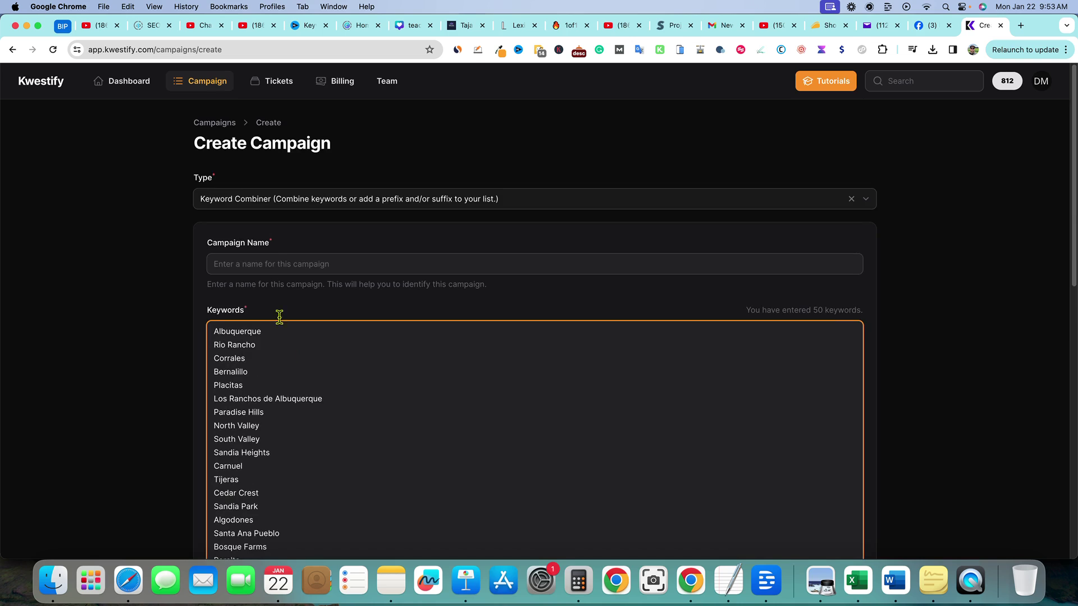
{"action": "left_click", "coordinate": [269, 266]}
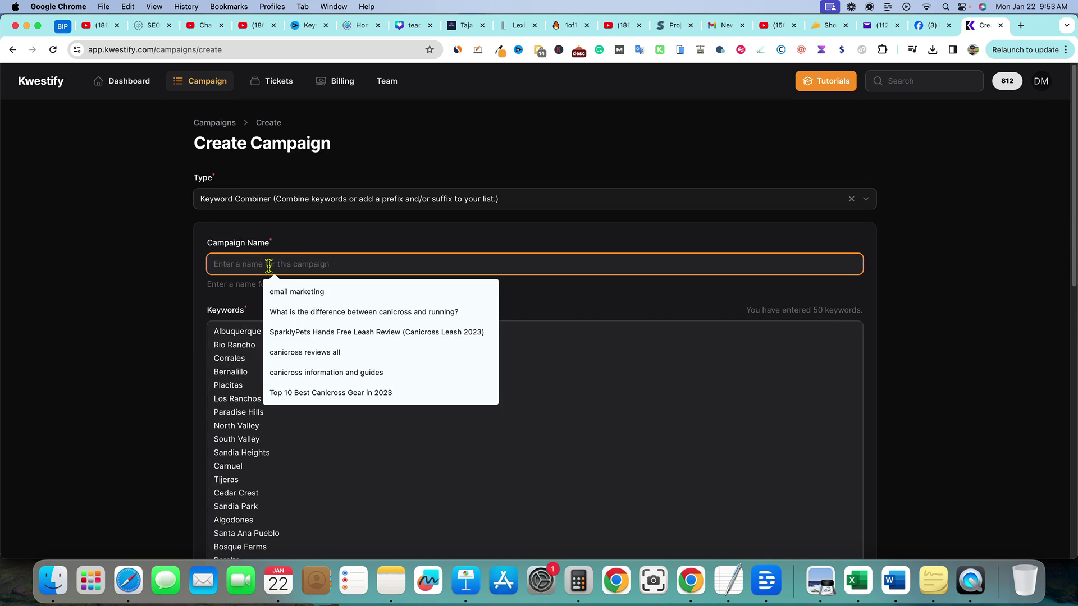
{"action": "type", "text": "Albuquerque"}
{"action": "left_click", "coordinate": [278, 288]}
{"action": "scroll", "coordinate": [888, 378], "scroll_direction": "down", "scroll_amount": 8}
{"action": "scroll", "coordinate": [891, 386], "scroll_direction": "down", "scroll_amount": 5}
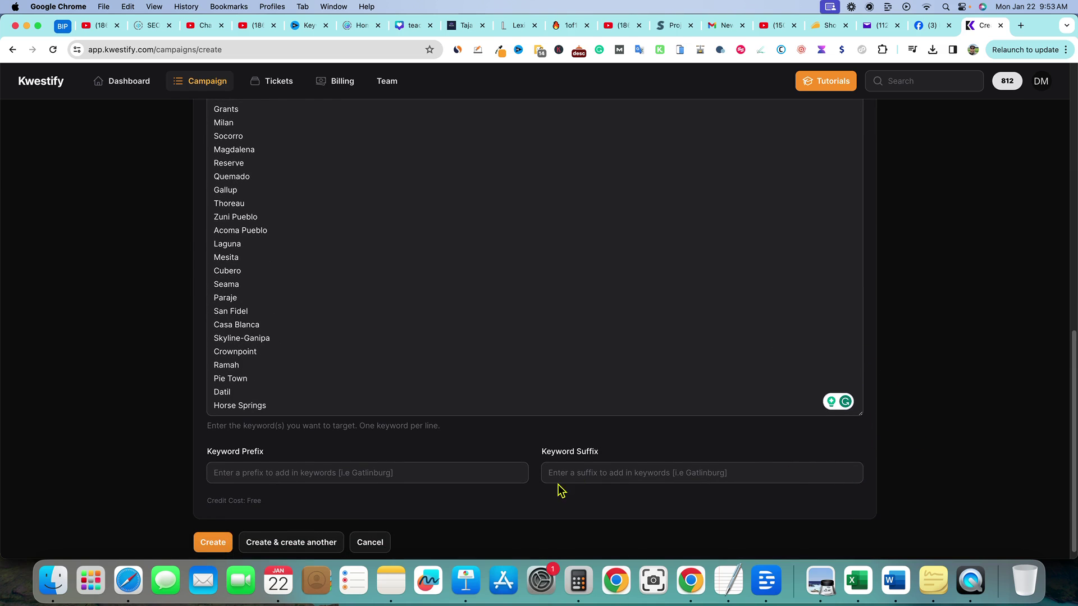
Enter the prefix 'Best Things to Do in' and create the campaign
{"action": "left_click", "coordinate": [277, 474]}
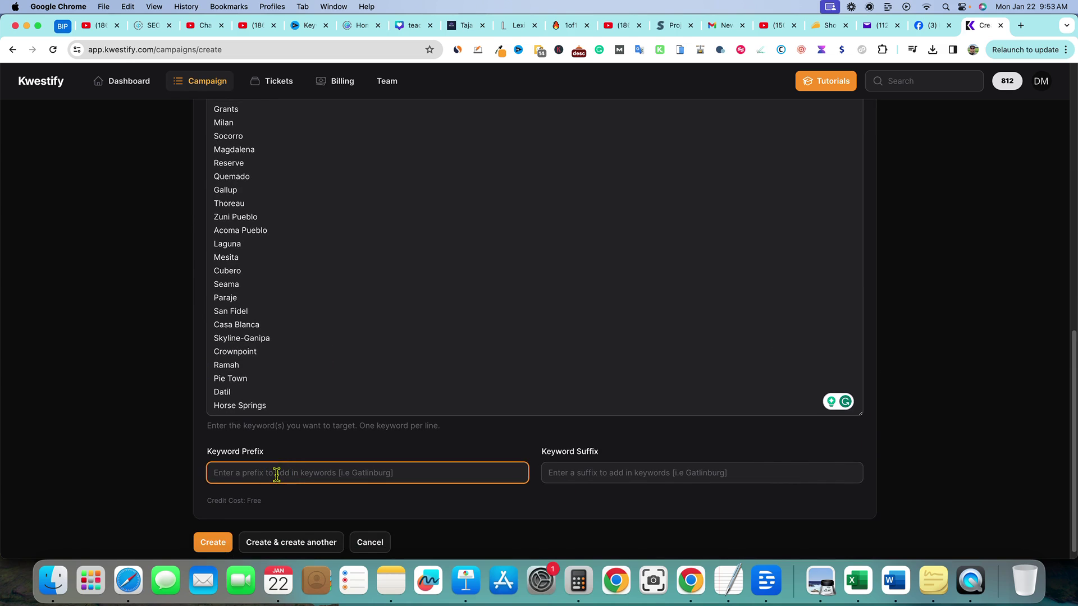
{"action": "type", "text": "Best"}
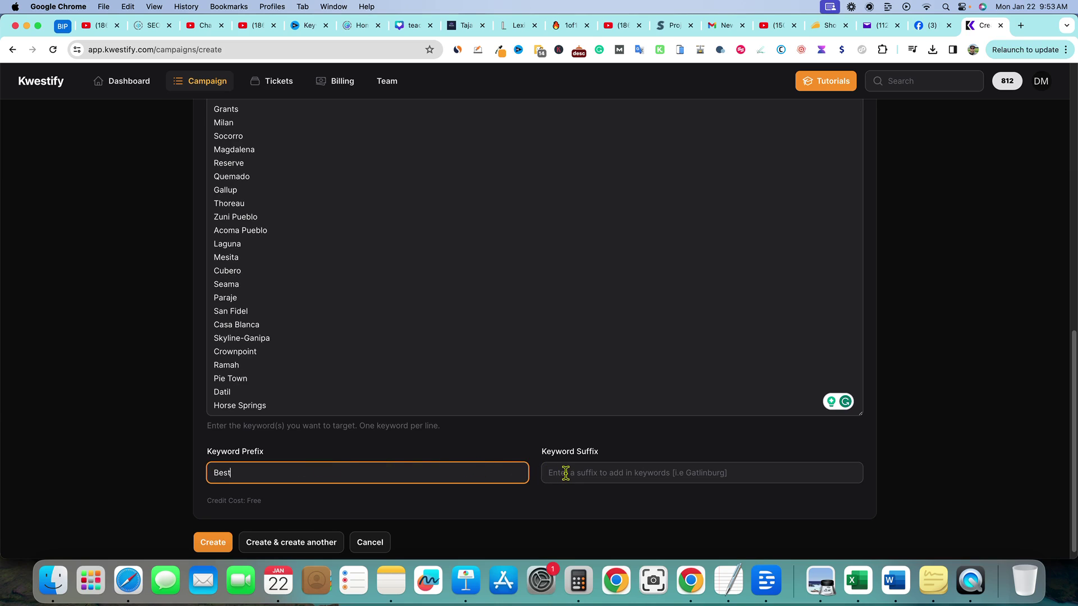
{"action": "left_click", "coordinate": [565, 473]}
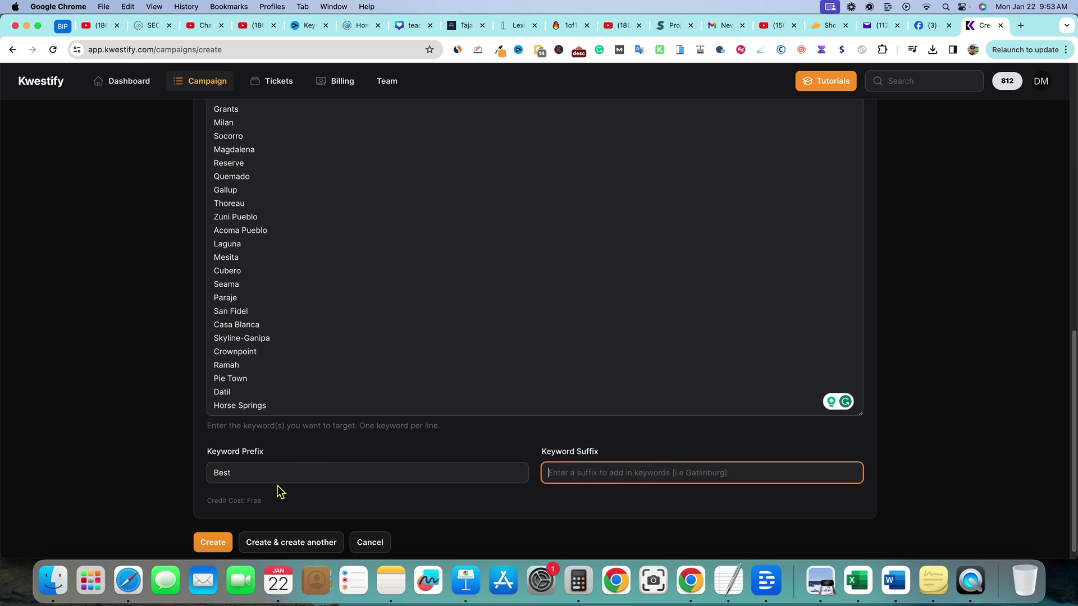
{"action": "left_click_drag", "start_coordinate": [232, 472], "coordinate": [209, 474]}
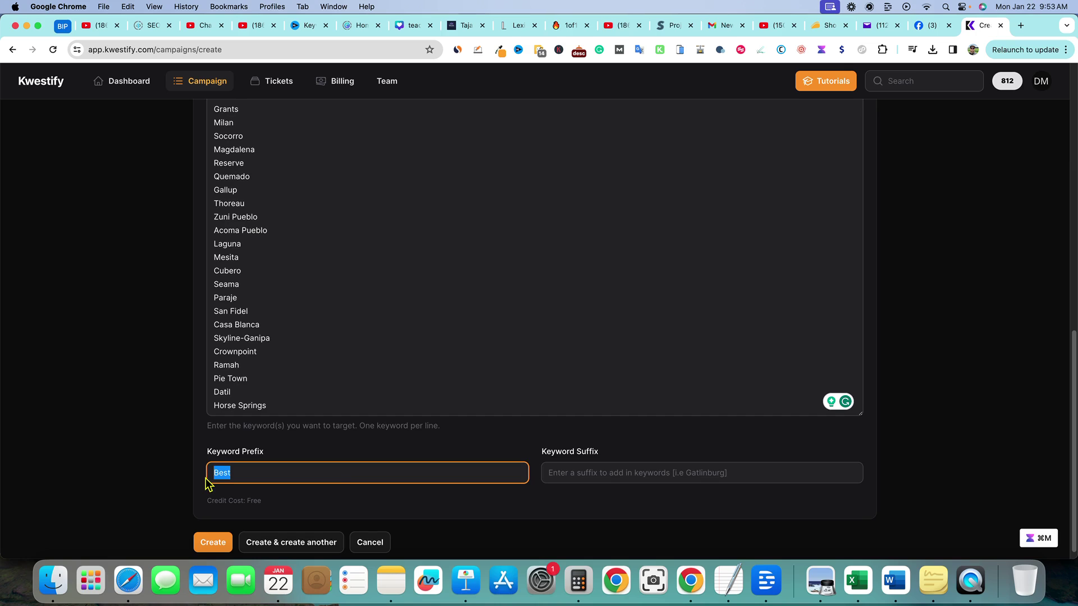
{"action": "key", "text": "BackSpace"}
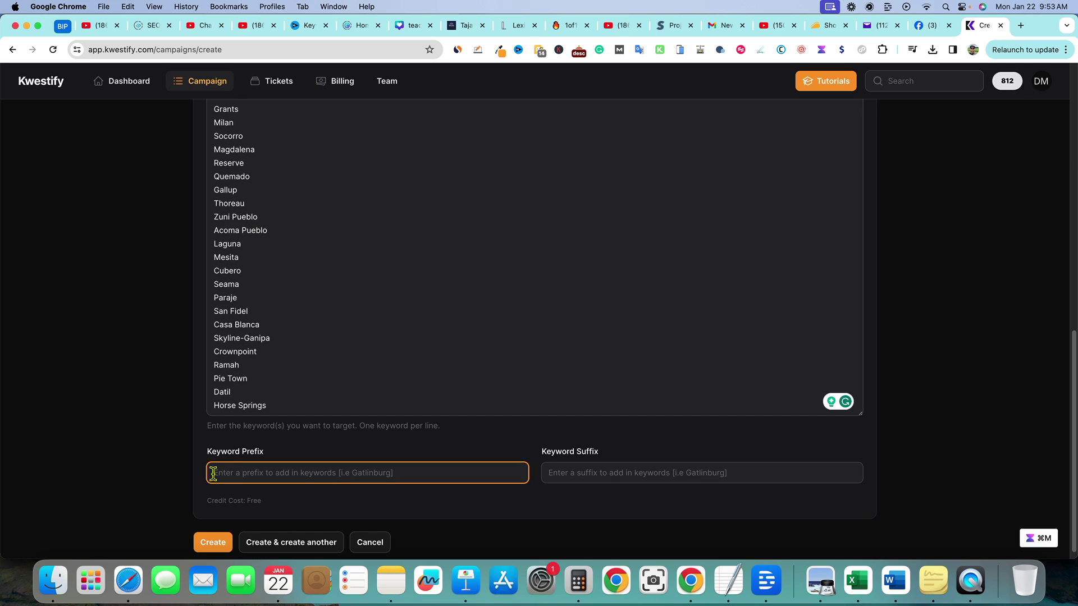
{"action": "scroll", "coordinate": [259, 361], "scroll_direction": "up", "scroll_amount": 10}
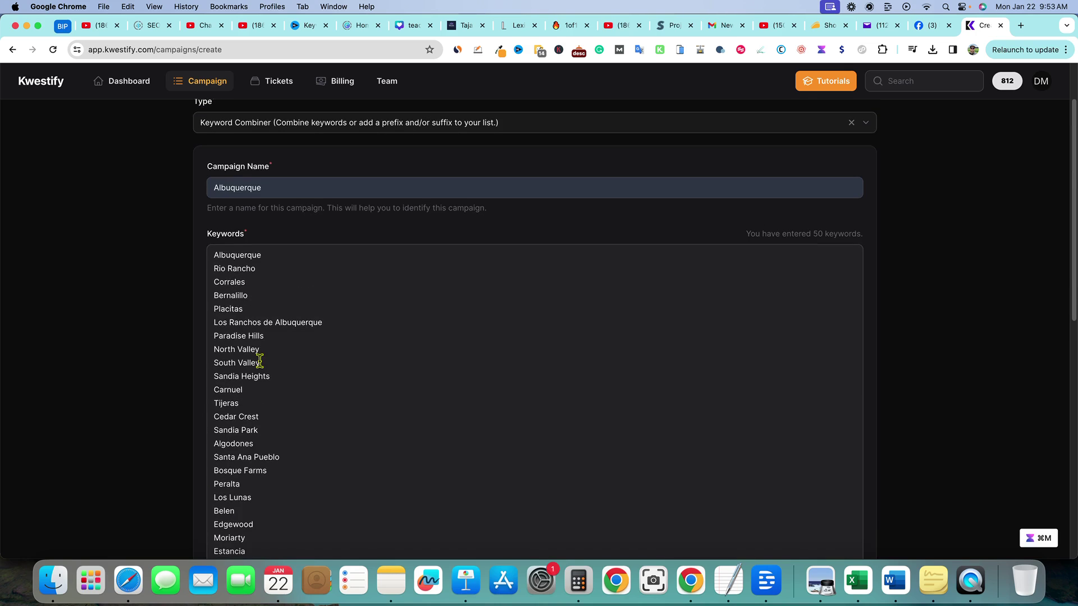
{"action": "scroll", "coordinate": [260, 359], "scroll_direction": "down", "scroll_amount": 10}
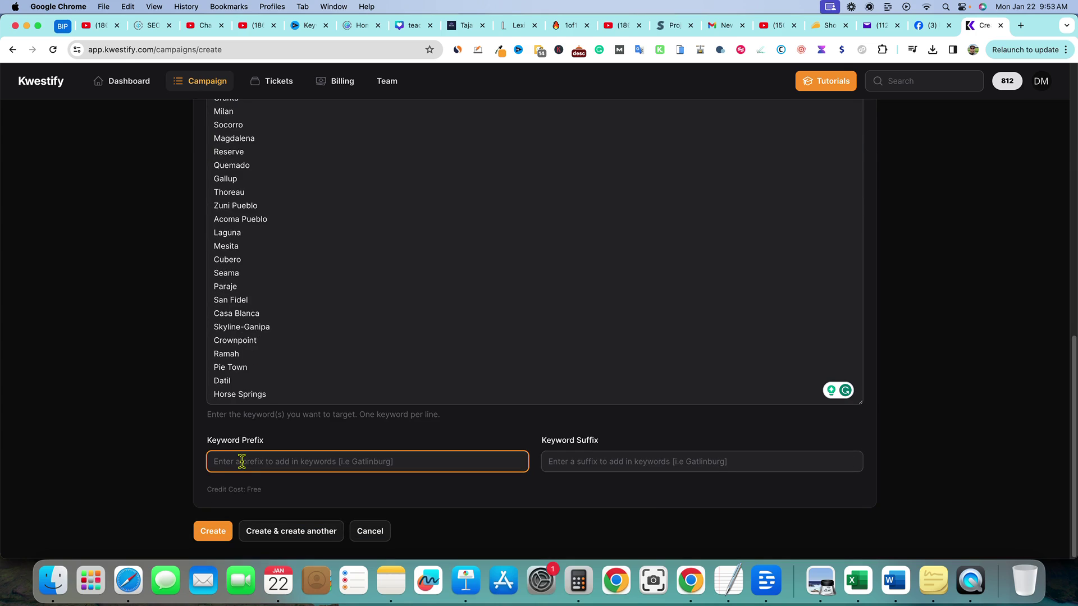
{"action": "type", "text": "Best Things to Do in"}
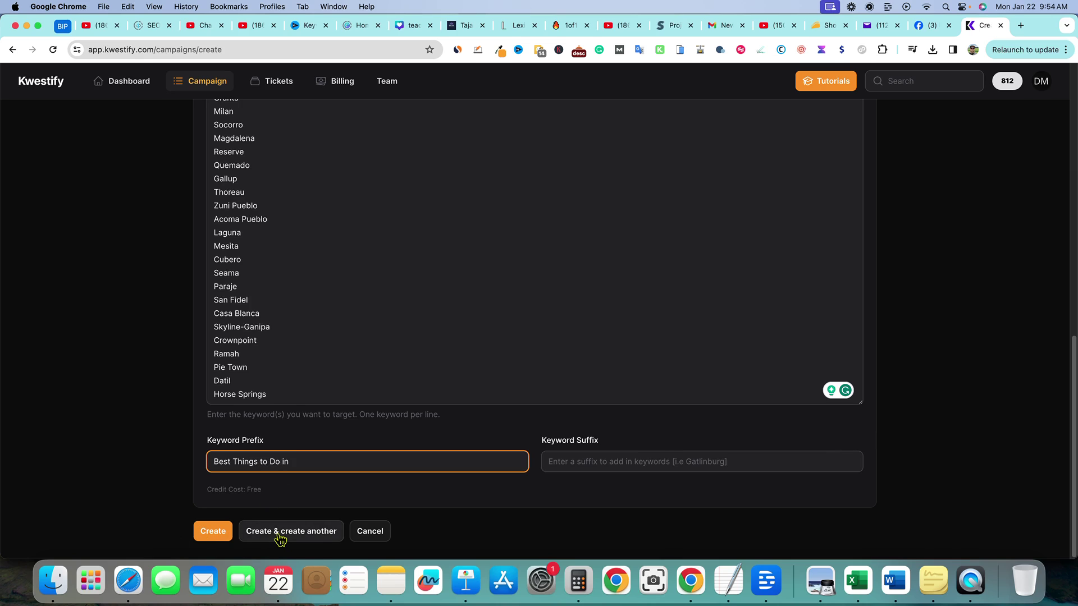
{"action": "left_click", "coordinate": [214, 532]}
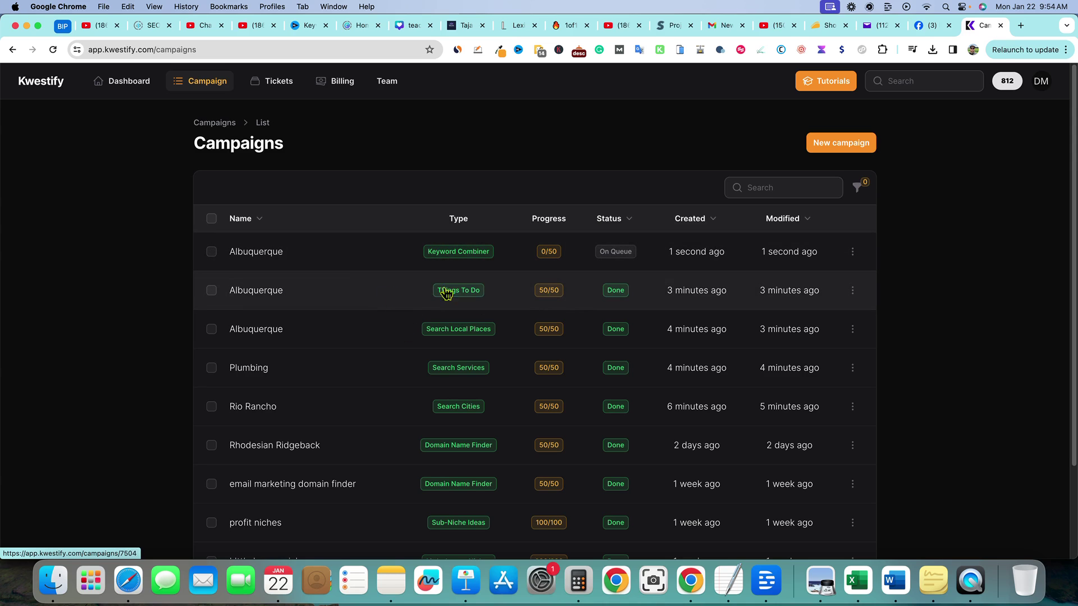
Open the finished Albuquerque campaign and scroll through its 'Best Things to Do in …' entries
{"action": "left_click", "coordinate": [329, 257]}
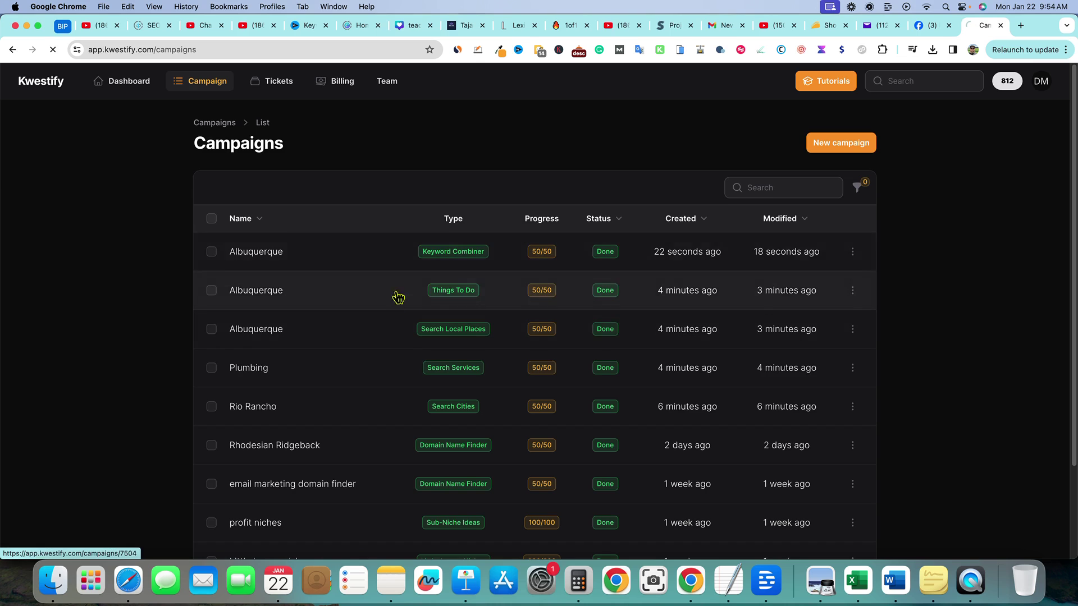
{"action": "scroll", "coordinate": [418, 366], "scroll_direction": "down", "scroll_amount": 10}
{"action": "scroll", "coordinate": [379, 411], "scroll_direction": "down", "scroll_amount": 1}
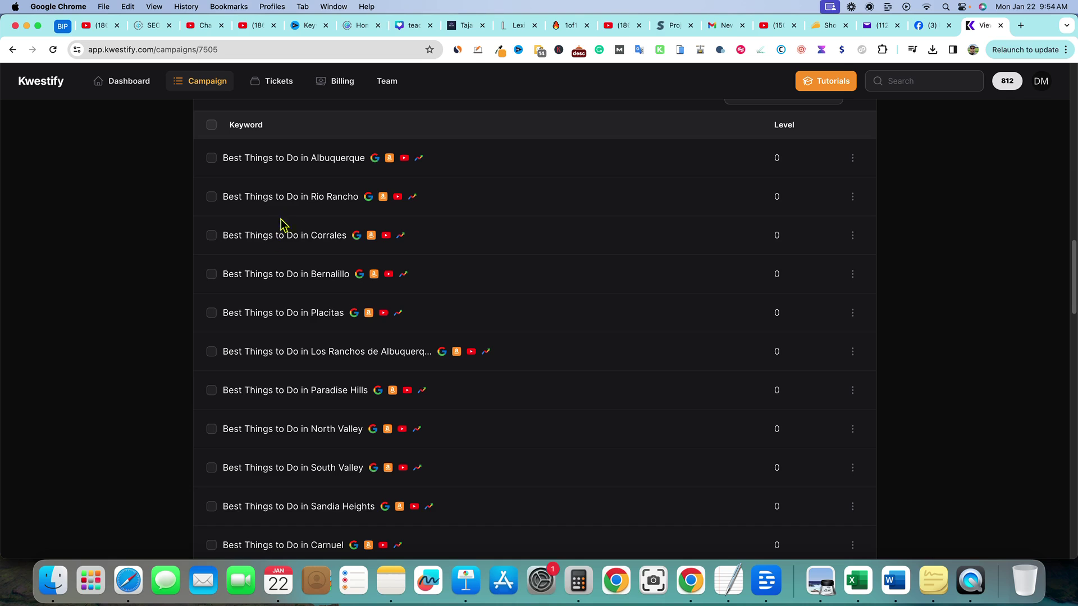
{"action": "scroll", "coordinate": [288, 373], "scroll_direction": "down", "scroll_amount": 10}
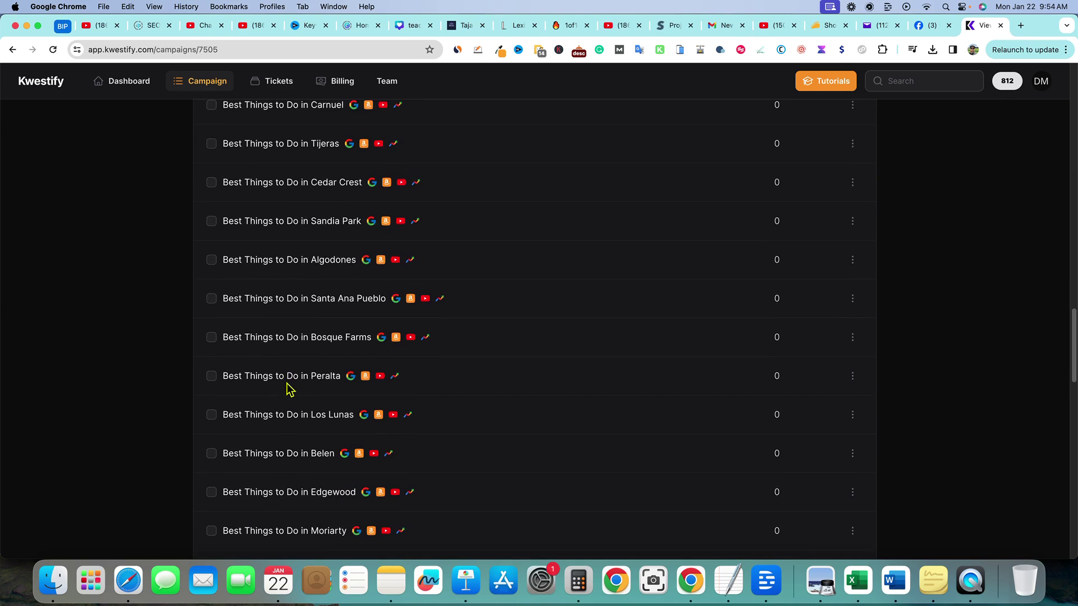
{"action": "scroll", "coordinate": [289, 387], "scroll_direction": "down", "scroll_amount": 20}
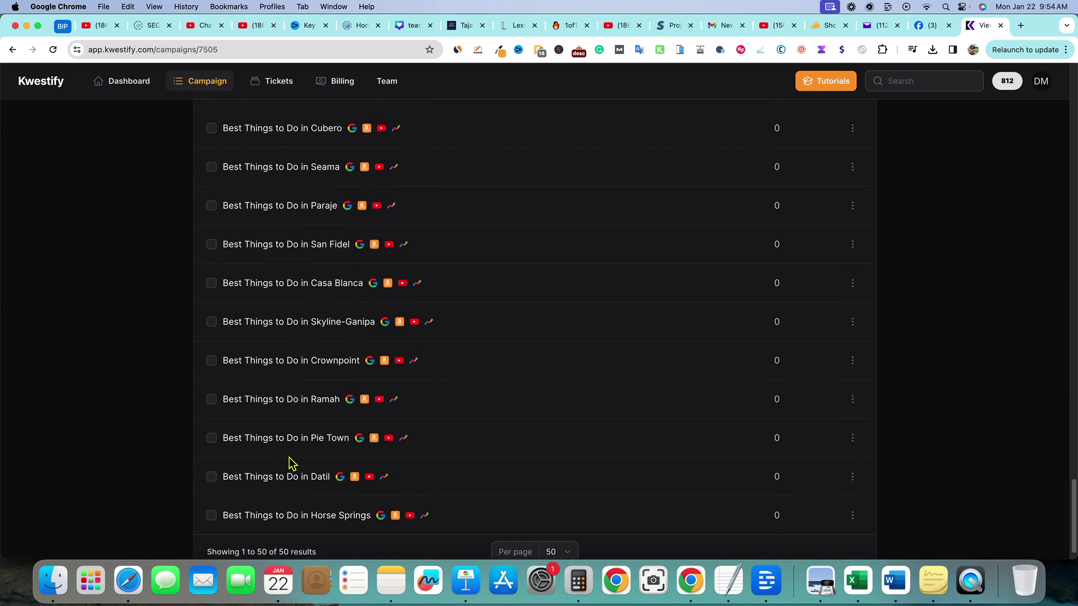
{"action": "scroll", "coordinate": [361, 428], "scroll_direction": "up", "scroll_amount": 20}
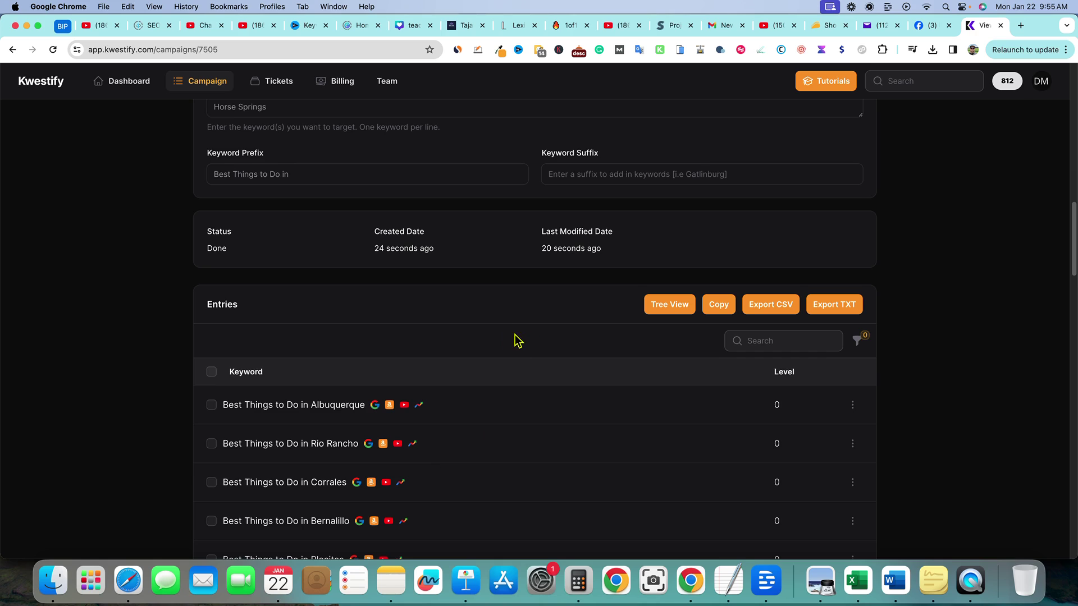
{"action": "scroll", "coordinate": [266, 121], "scroll_direction": "up", "scroll_amount": 2}
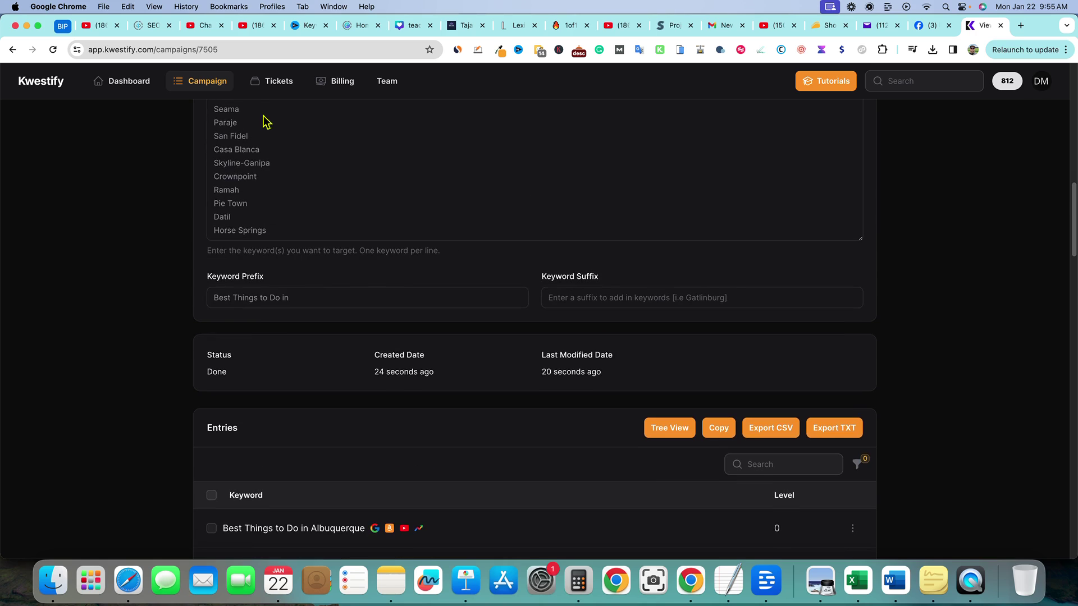
Go back to the campaign list and open the Plumbing campaign's keyword entries
{"action": "left_click", "coordinate": [220, 85]}
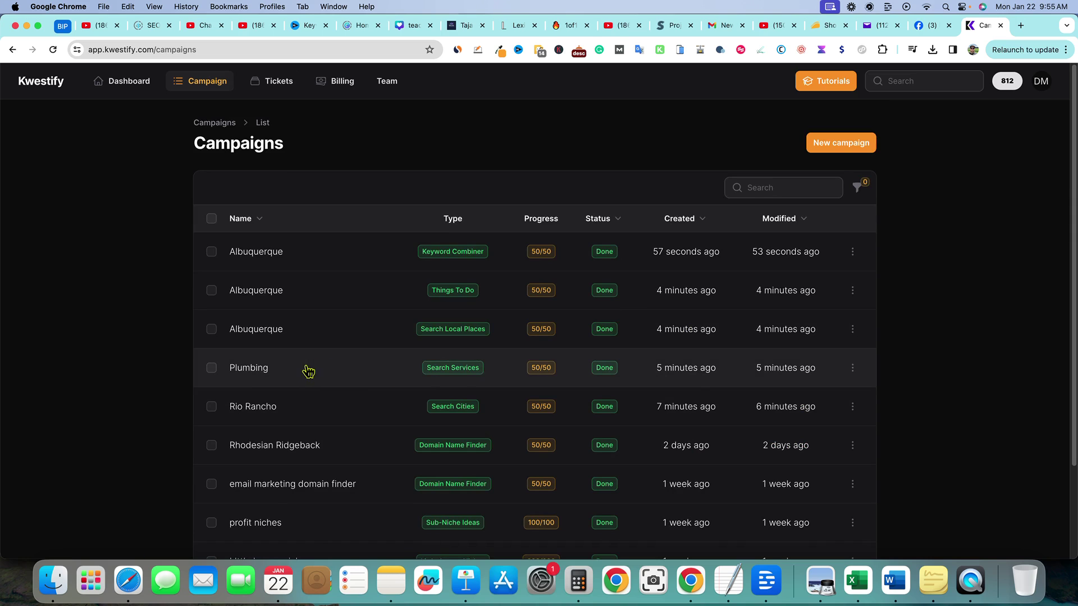
{"action": "left_click", "coordinate": [307, 373]}
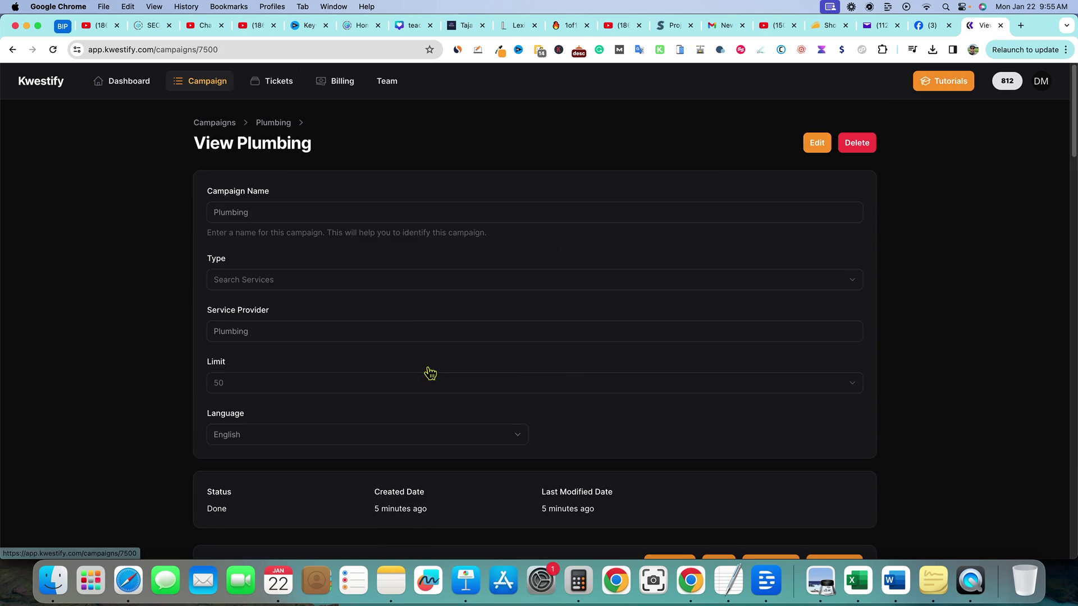
{"action": "scroll", "coordinate": [428, 371], "scroll_direction": "down", "scroll_amount": 9}
{"action": "scroll", "coordinate": [397, 377], "scroll_direction": "up", "scroll_amount": 2}
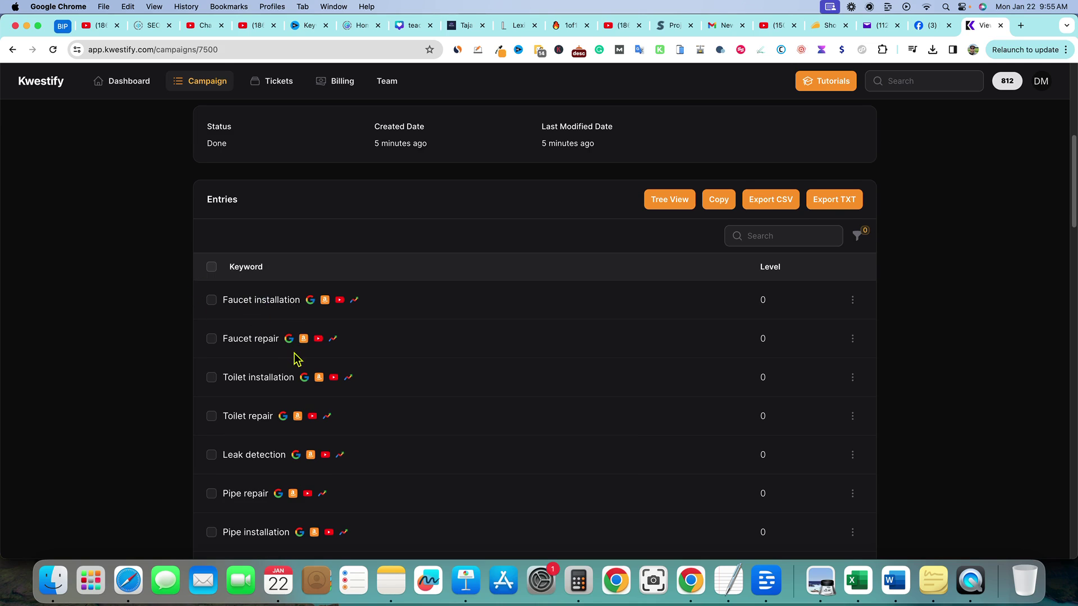
Find Tankless water heater installation in the Entries list and open its Google Trends data
{"action": "scroll", "coordinate": [294, 357], "scroll_direction": "down", "scroll_amount": 1}
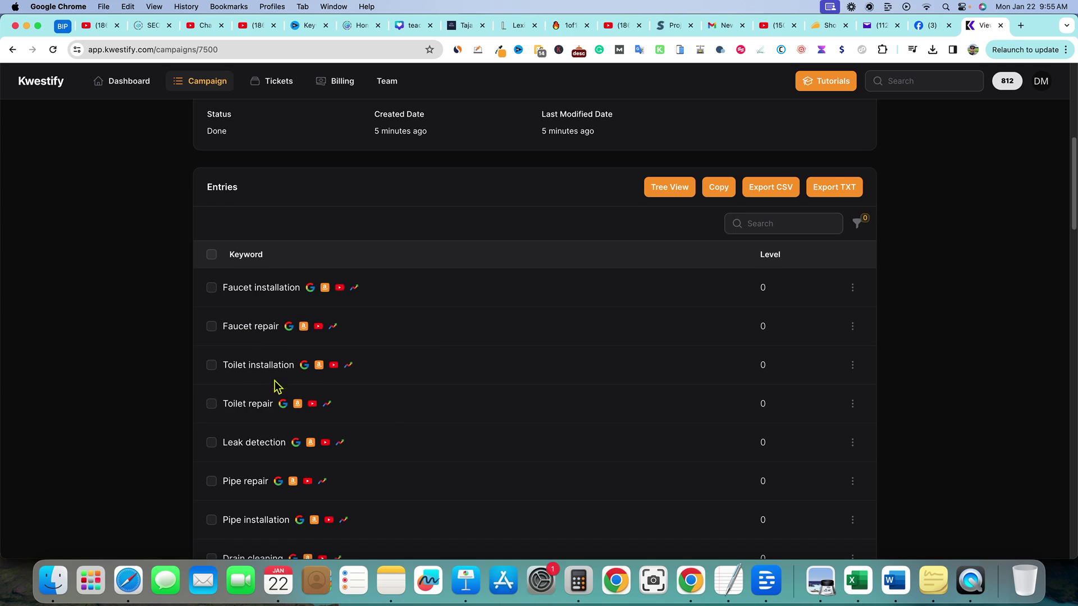
{"action": "scroll", "coordinate": [272, 382], "scroll_direction": "down", "scroll_amount": 3}
{"action": "scroll", "coordinate": [272, 393], "scroll_direction": "down", "scroll_amount": 2}
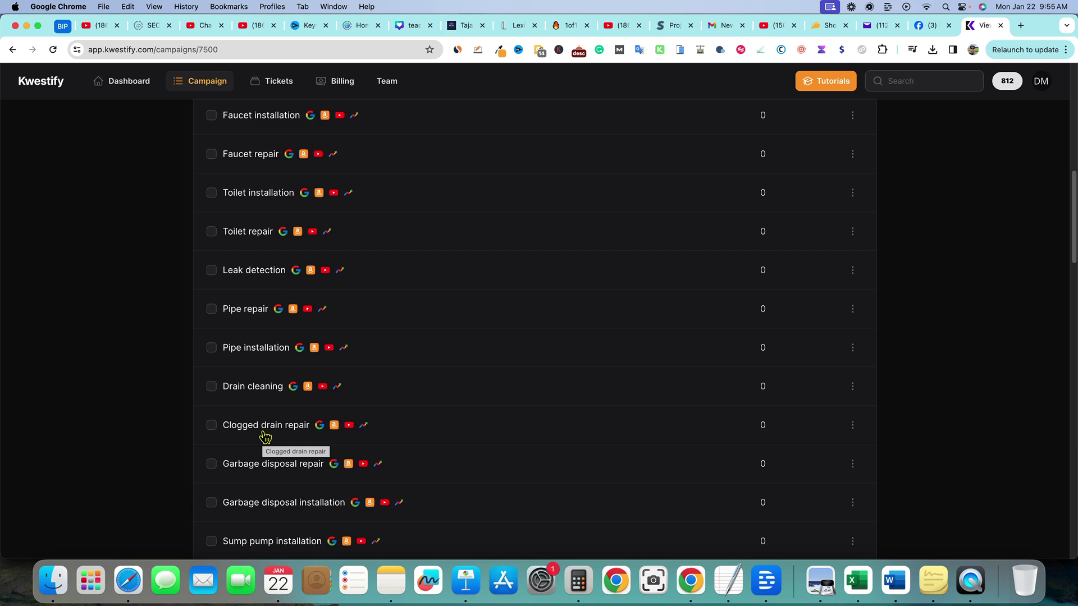
{"action": "scroll", "coordinate": [283, 432], "scroll_direction": "down", "scroll_amount": 10}
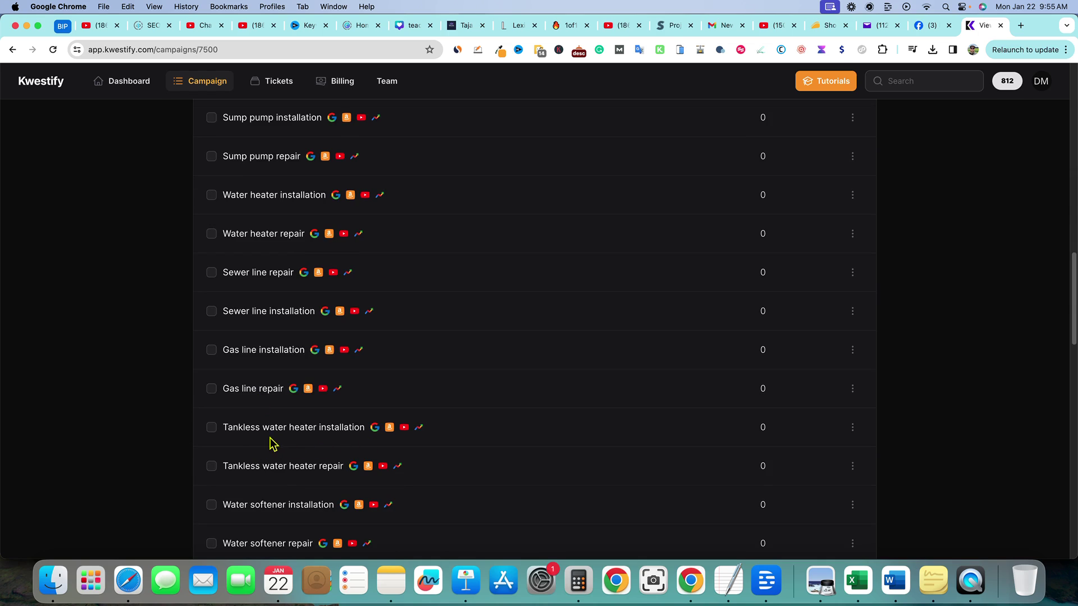
{"action": "left_click", "coordinate": [420, 428]}
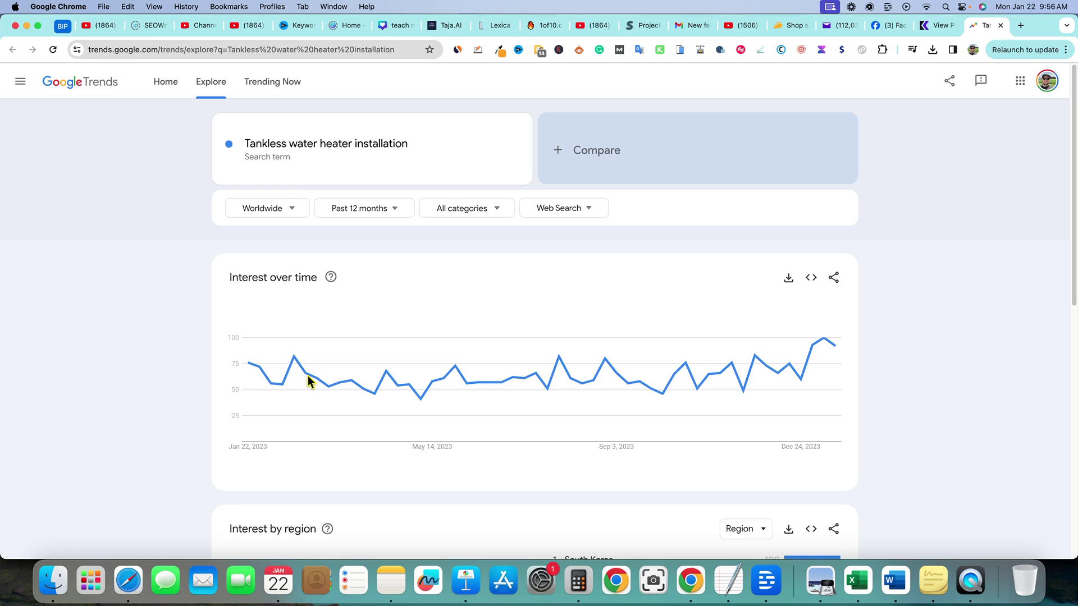
Switch the Tankless water heater installation trend chart from Past 12 months to 2004 - present
{"action": "left_click", "coordinate": [251, 143]}
{"action": "left_click", "coordinate": [465, 103]}
{"action": "mouse_move", "coordinate": [825, 344]}
{"action": "left_click", "coordinate": [391, 210]}
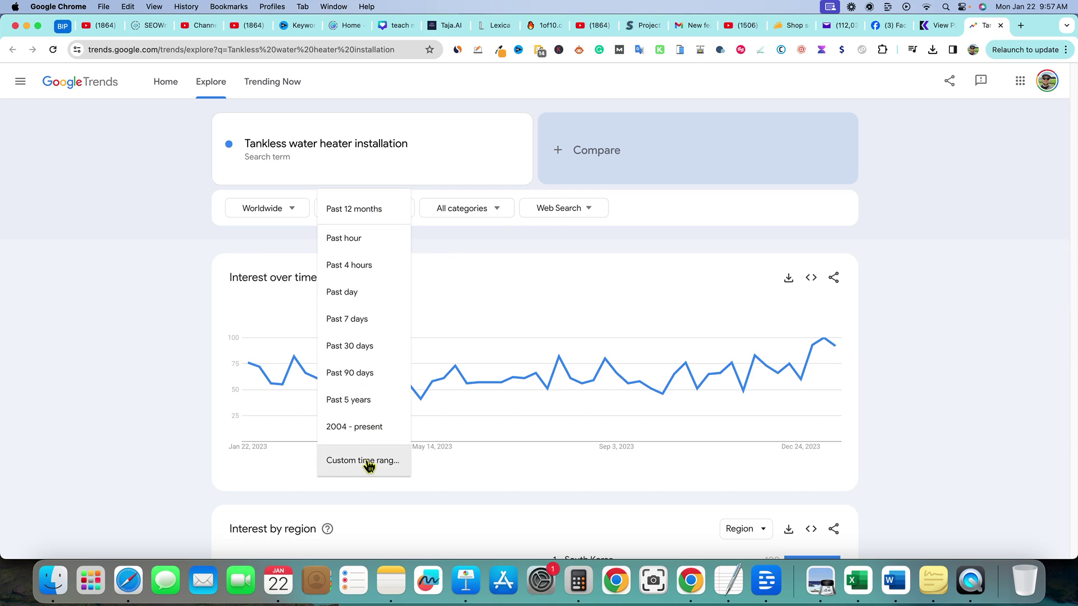
{"action": "left_click", "coordinate": [359, 426]}
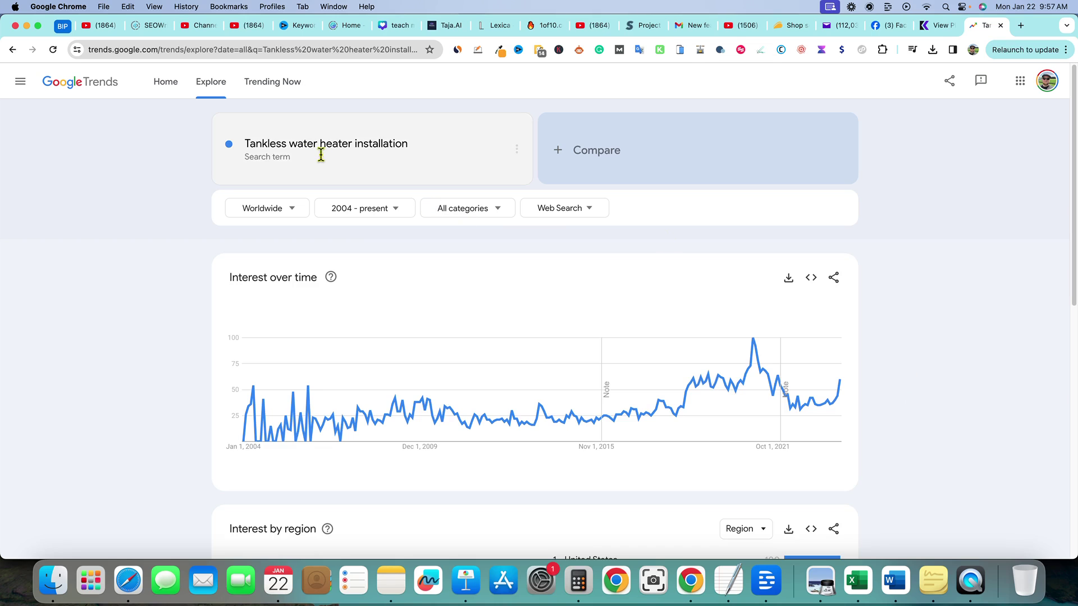
{"action": "left_click", "coordinate": [416, 143]}
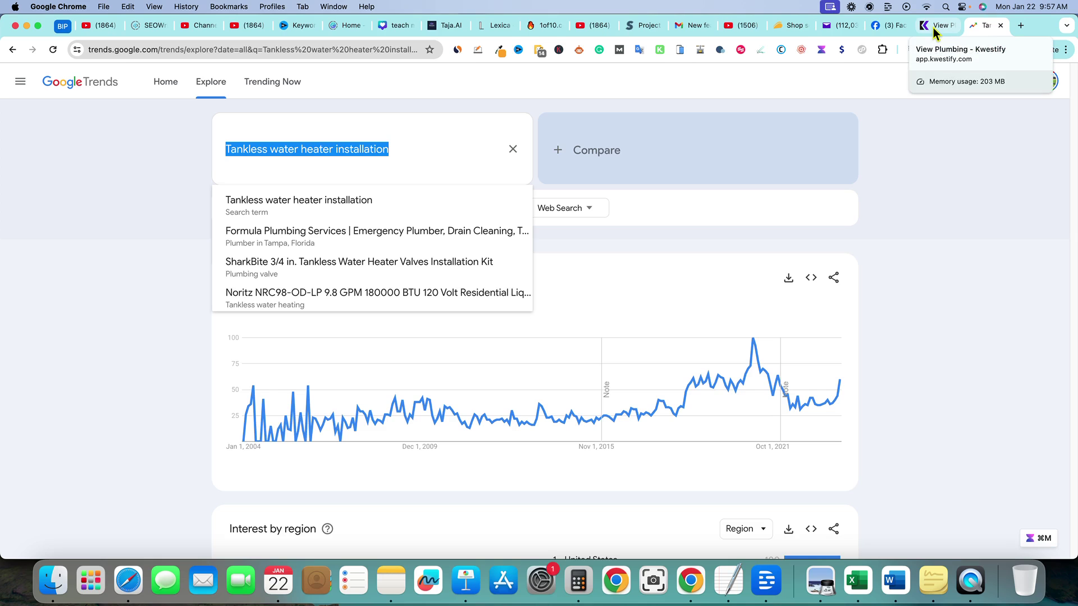
Return to the Kwestify Plumbing campaign and skim its first keyword entries
{"action": "left_click", "coordinate": [931, 26]}
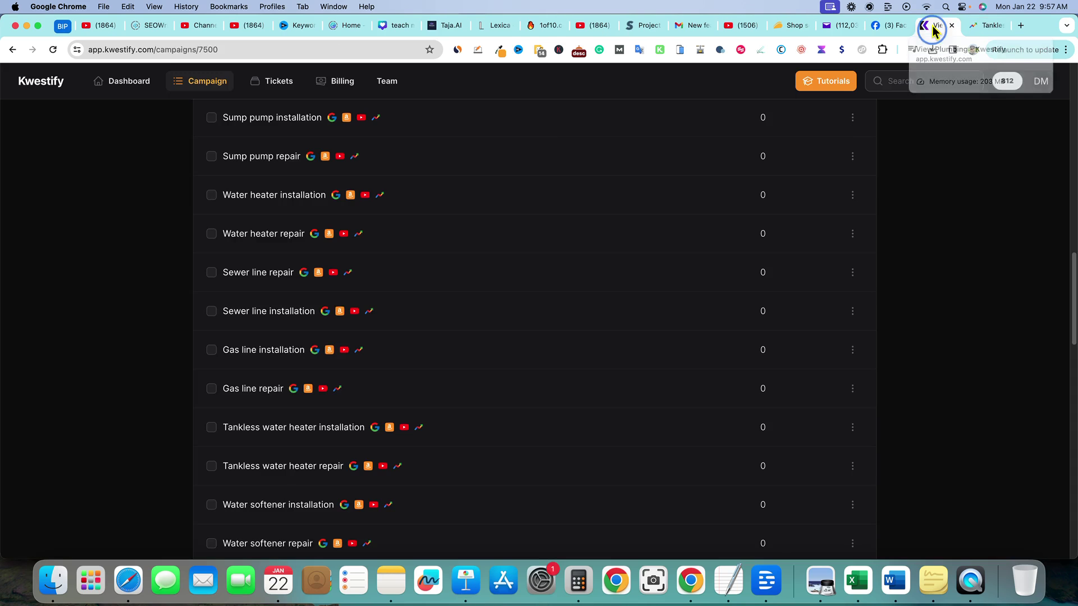
{"action": "scroll", "coordinate": [320, 406], "scroll_direction": "down", "scroll_amount": 10}
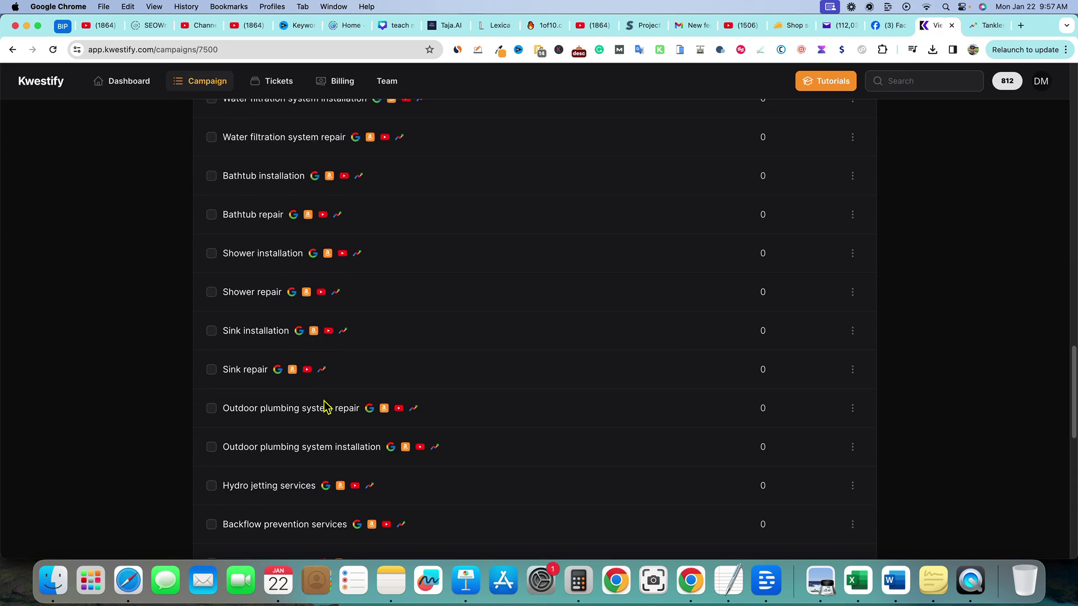
{"action": "scroll", "coordinate": [325, 404], "scroll_direction": "down", "scroll_amount": 1}
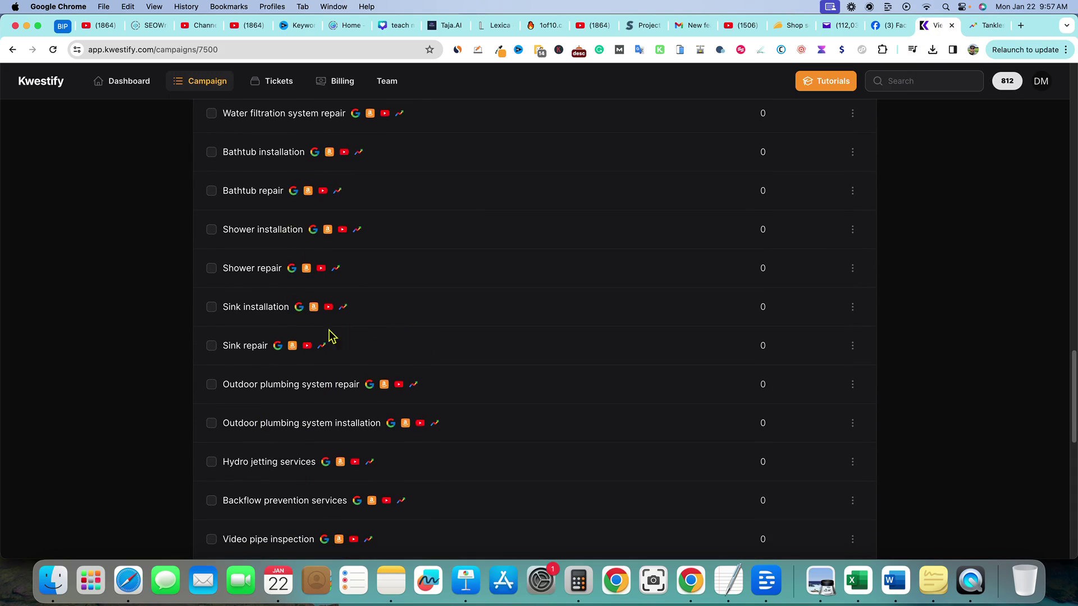
{"action": "scroll", "coordinate": [447, 425], "scroll_direction": "down", "scroll_amount": 2}
{"action": "scroll", "coordinate": [447, 424], "scroll_direction": "down", "scroll_amount": 20}
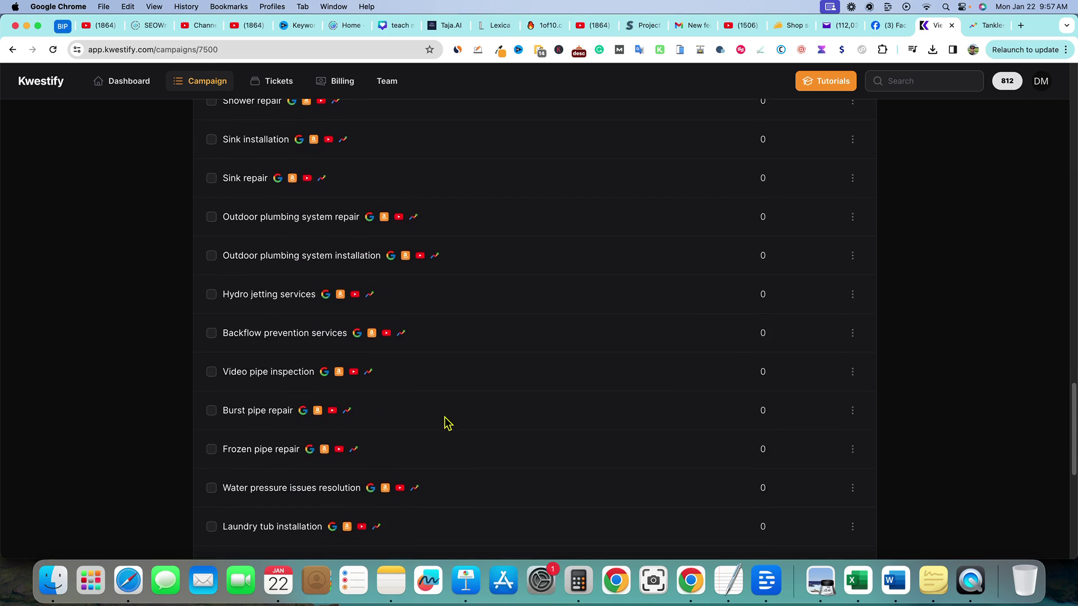
{"action": "scroll", "coordinate": [447, 425], "scroll_direction": "down", "scroll_amount": 2}
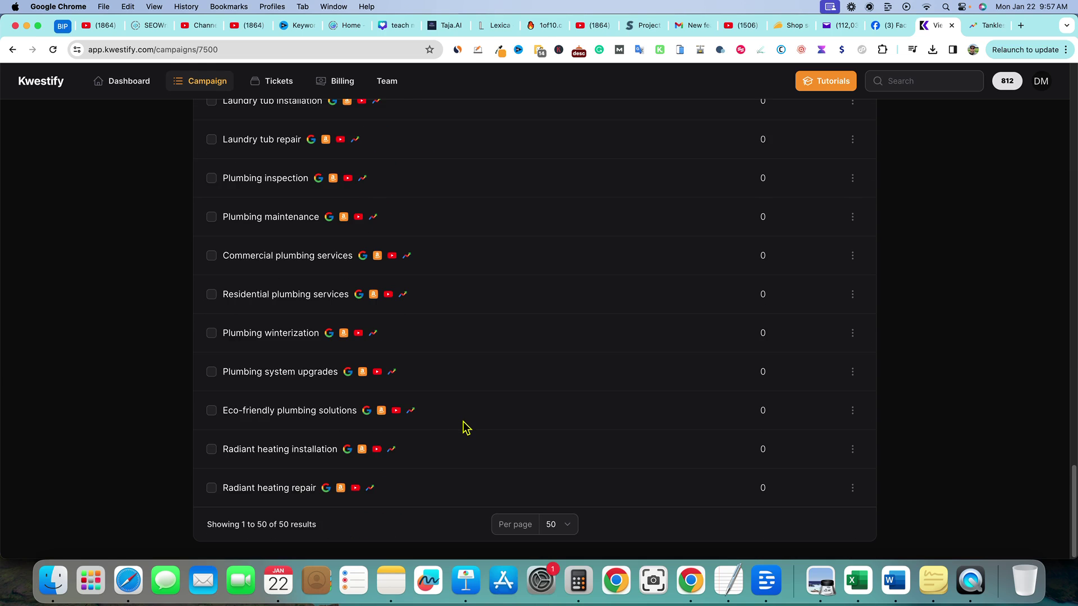
{"action": "scroll", "coordinate": [465, 424], "scroll_direction": "up", "scroll_amount": 20}
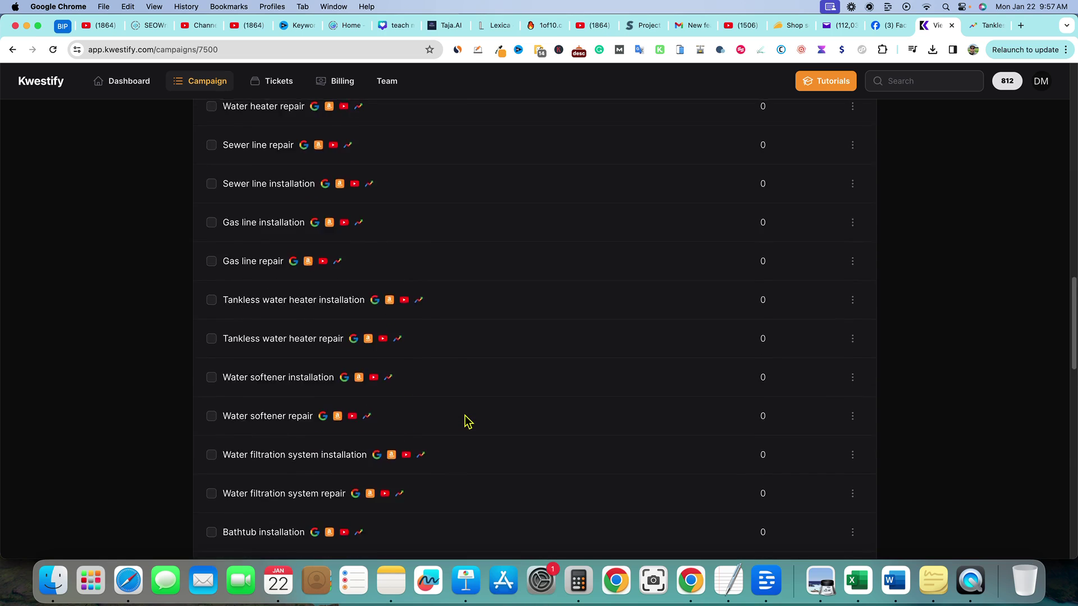
{"action": "scroll", "coordinate": [465, 423], "scroll_direction": "up", "scroll_amount": 20}
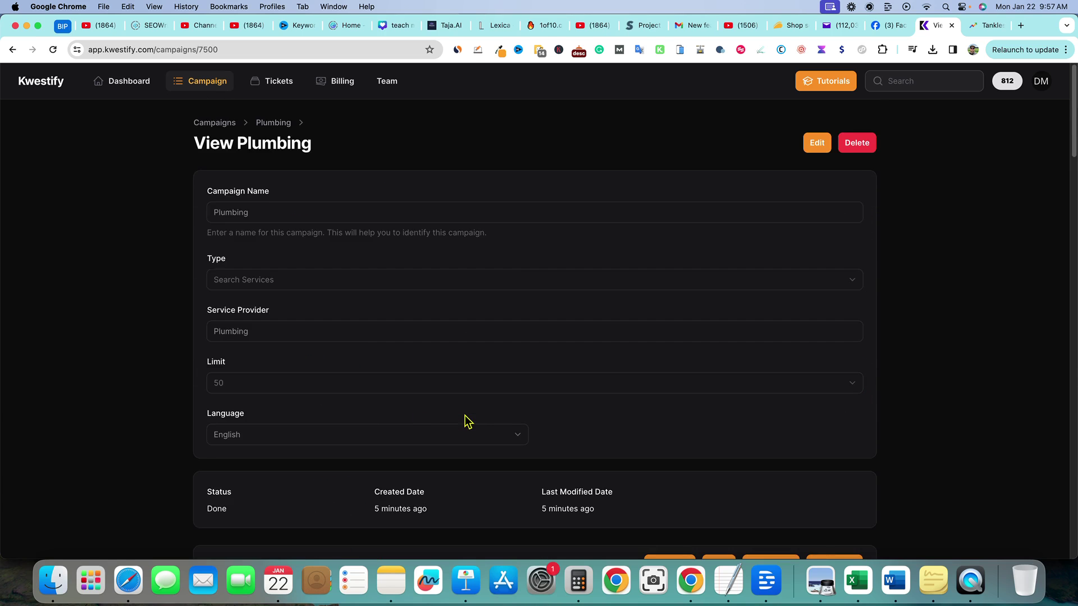
{"action": "scroll", "coordinate": [464, 421], "scroll_direction": "down", "scroll_amount": 12}
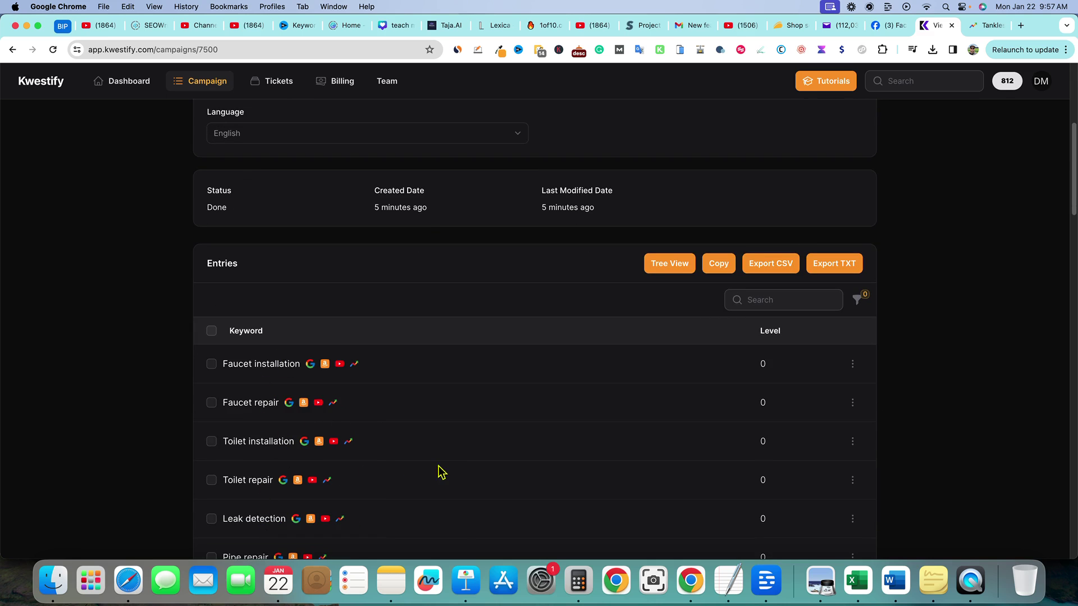
{"action": "scroll", "coordinate": [458, 468], "scroll_direction": "up", "scroll_amount": 10}
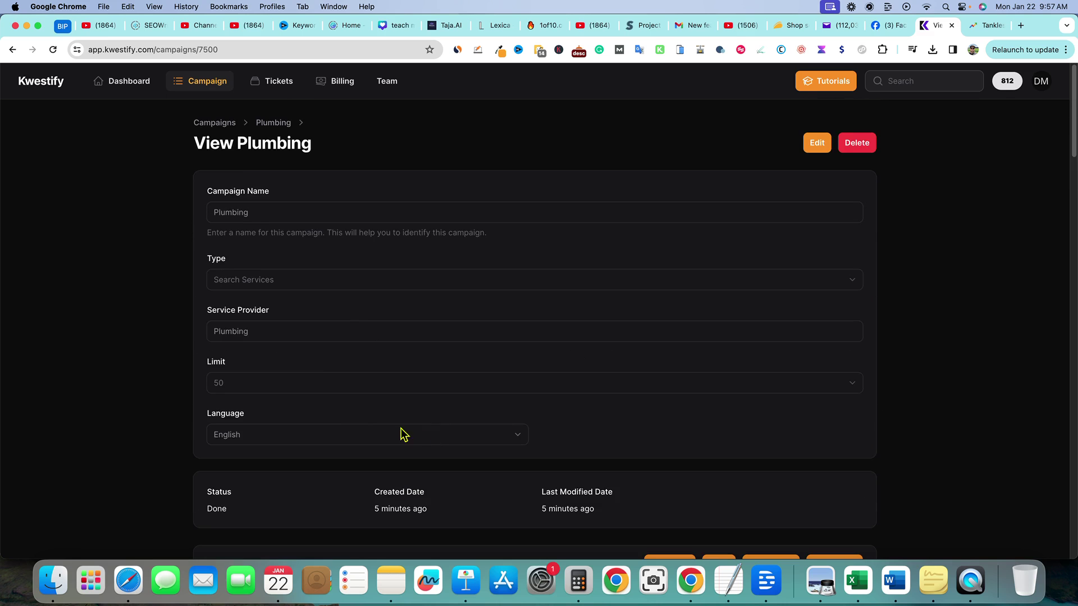
Scroll through all 50 Plumbing keywords down to the bottom of the Entries list
{"action": "left_click_drag", "start_coordinate": [264, 216], "coordinate": [188, 218]}
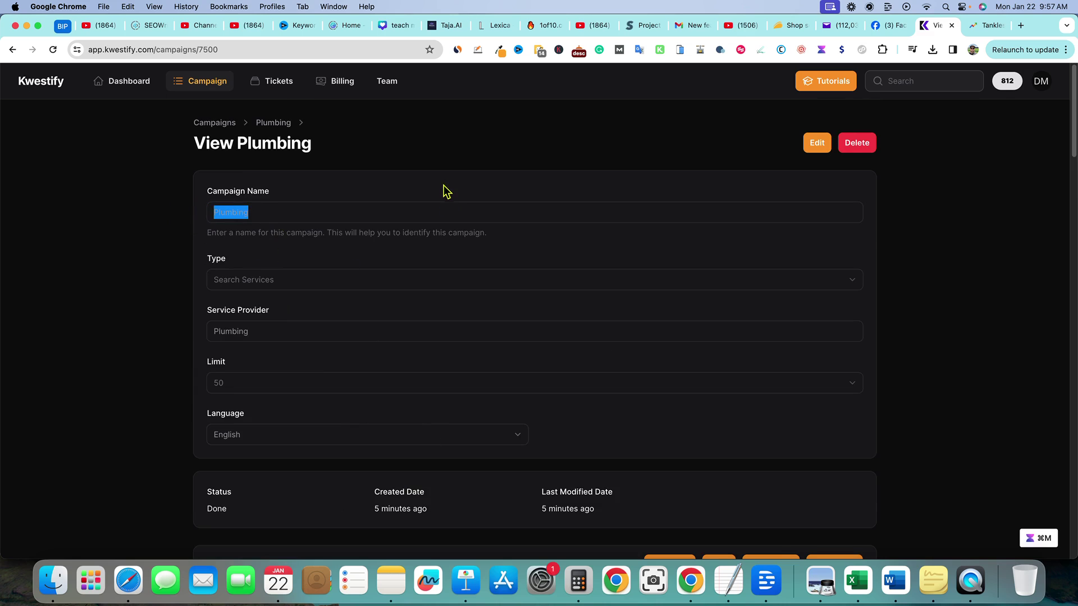
{"action": "left_click", "coordinate": [407, 214]}
{"action": "scroll", "coordinate": [387, 387], "scroll_direction": "down", "scroll_amount": 8}
{"action": "scroll", "coordinate": [401, 415], "scroll_direction": "down", "scroll_amount": 5}
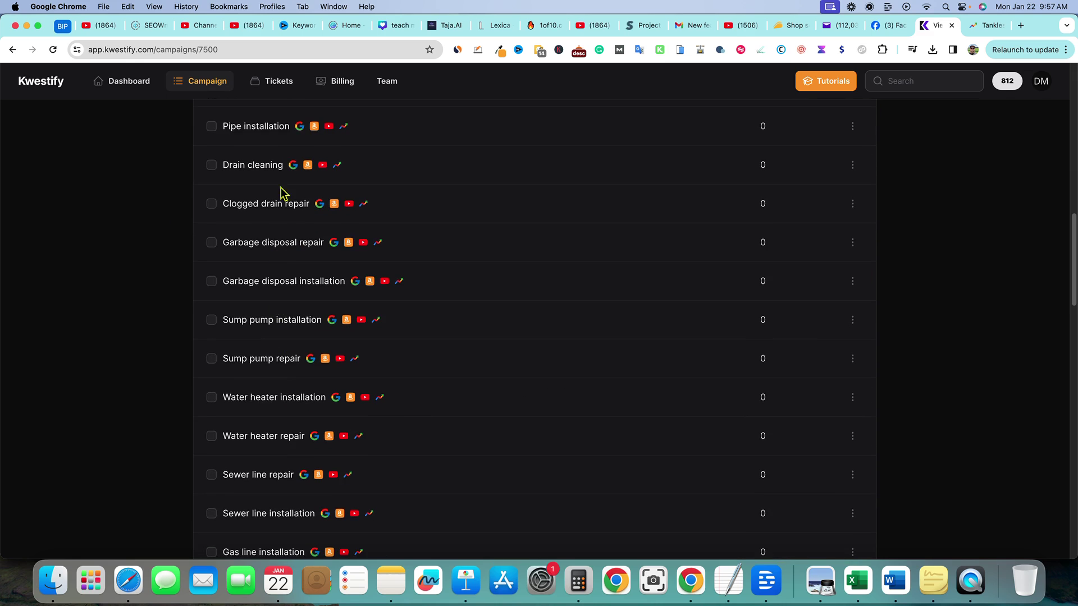
{"action": "scroll", "coordinate": [250, 427], "scroll_direction": "down", "scroll_amount": 1}
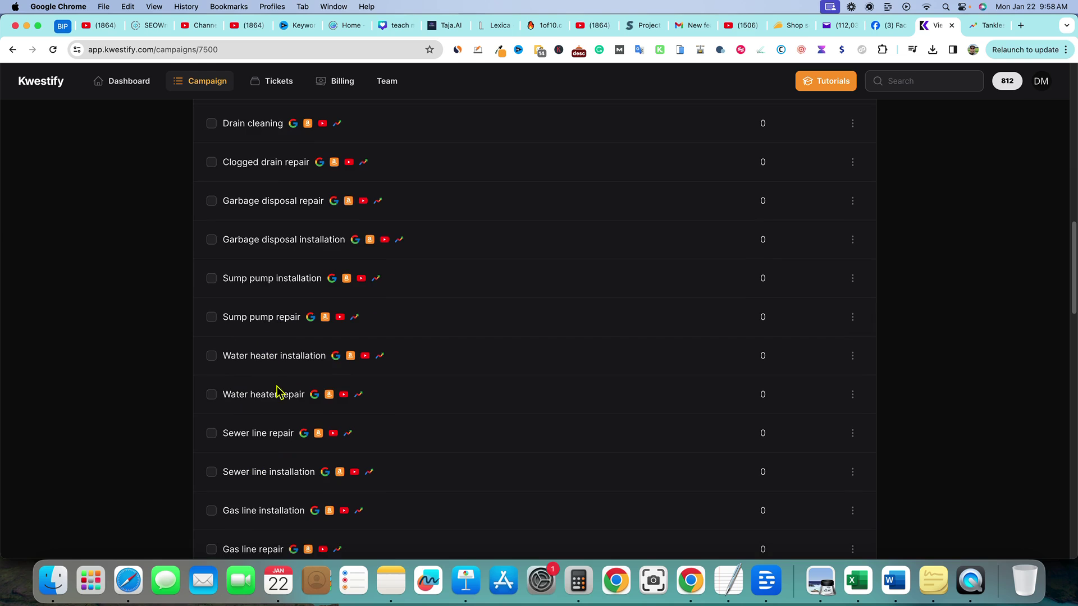
{"action": "scroll", "coordinate": [262, 522], "scroll_direction": "down", "scroll_amount": 4}
{"action": "scroll", "coordinate": [315, 463], "scroll_direction": "down", "scroll_amount": 5}
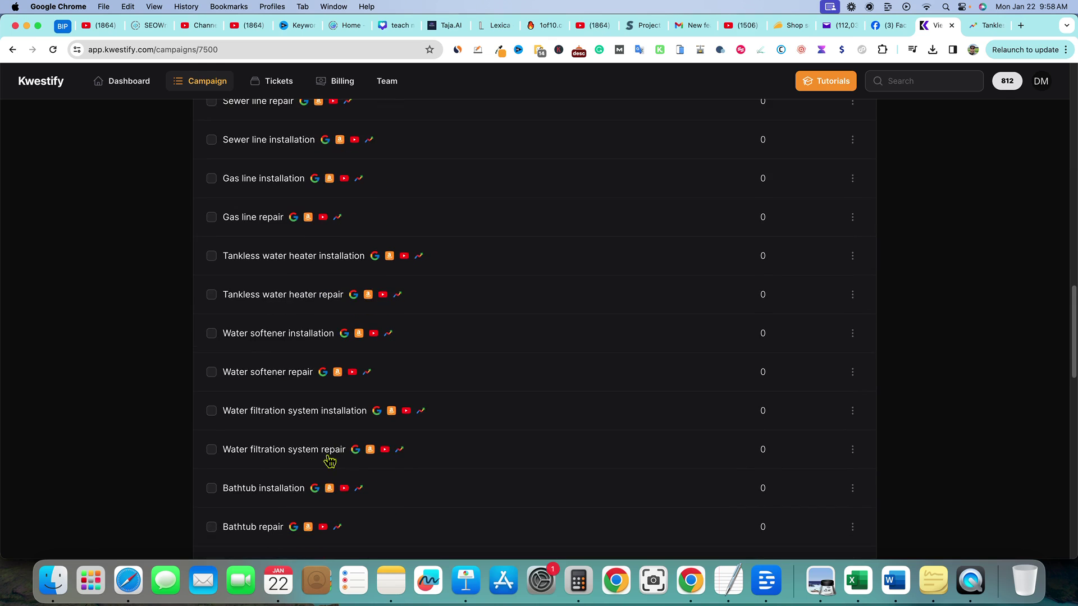
{"action": "scroll", "coordinate": [393, 463], "scroll_direction": "down", "scroll_amount": 1}
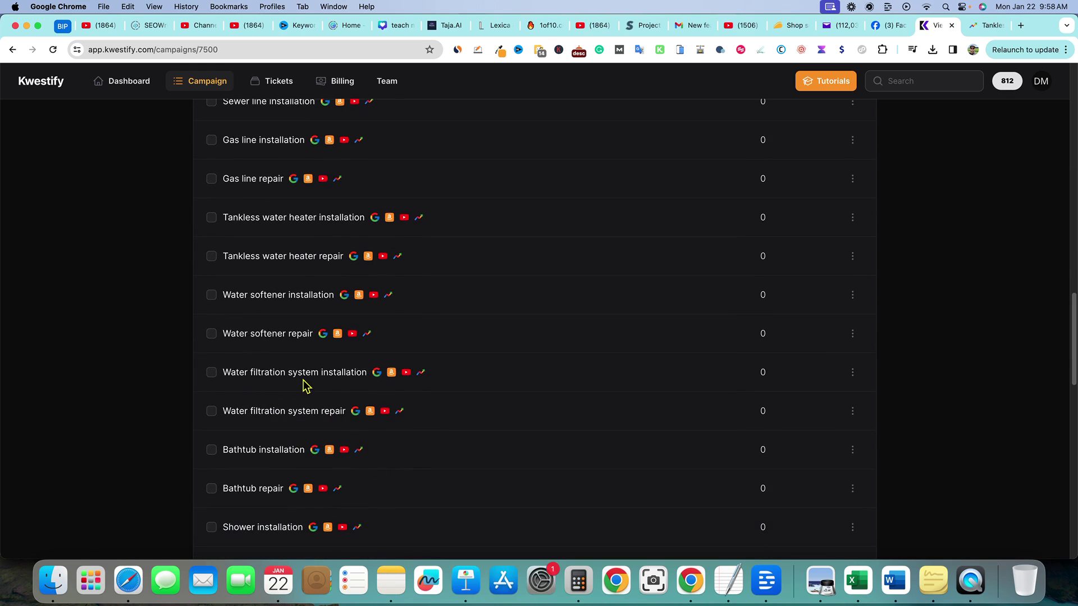
{"action": "scroll", "coordinate": [275, 472], "scroll_direction": "down", "scroll_amount": 5}
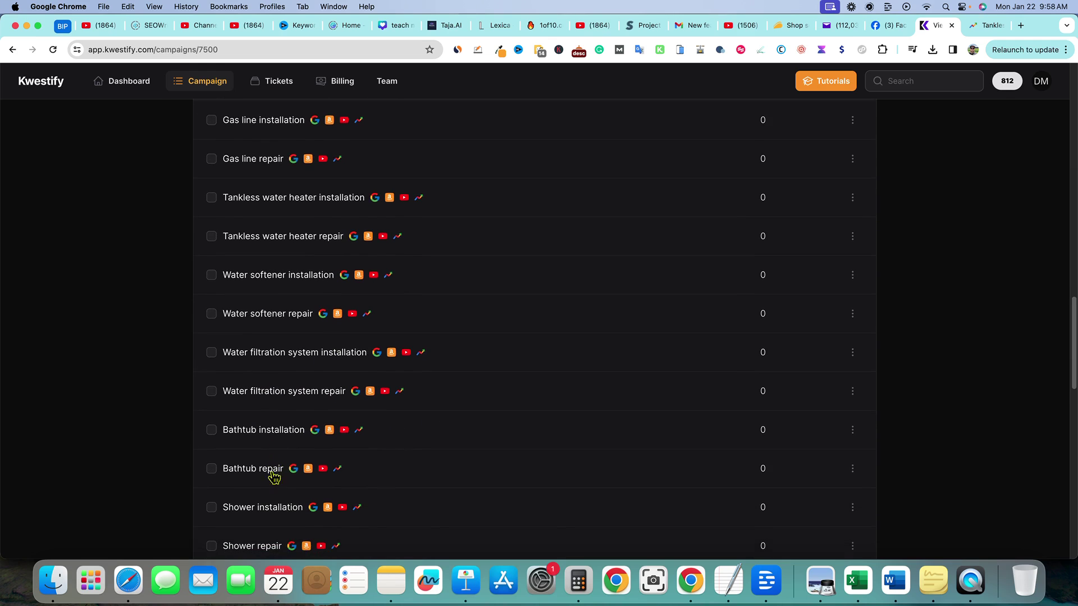
{"action": "scroll", "coordinate": [292, 477], "scroll_direction": "down", "scroll_amount": 3}
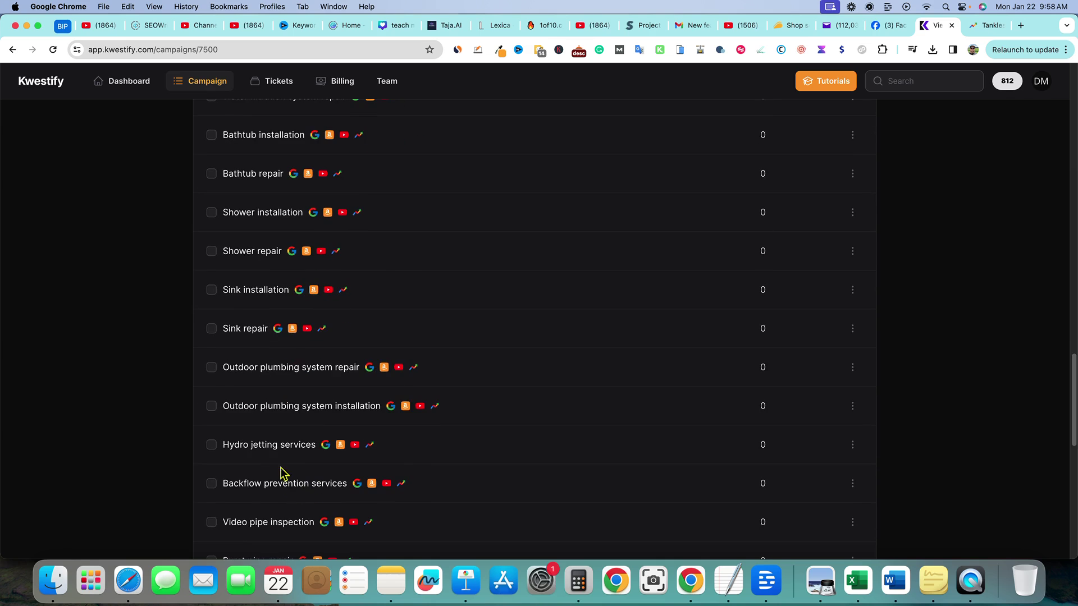
{"action": "scroll", "coordinate": [308, 489], "scroll_direction": "down", "scroll_amount": 3}
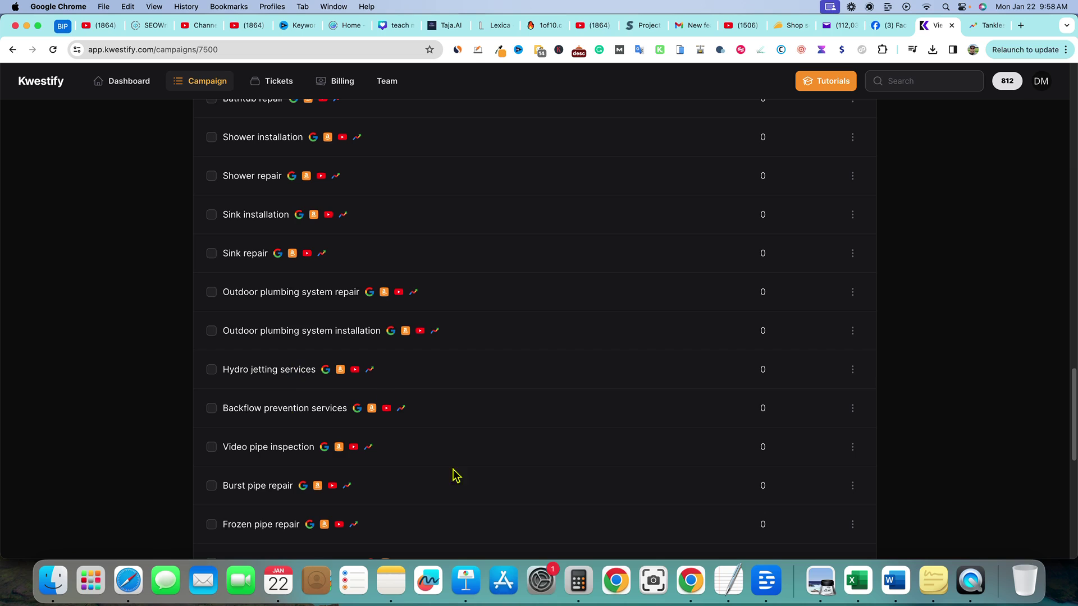
{"action": "scroll", "coordinate": [471, 484], "scroll_direction": "down", "scroll_amount": 2}
{"action": "scroll", "coordinate": [476, 486], "scroll_direction": "down", "scroll_amount": 2}
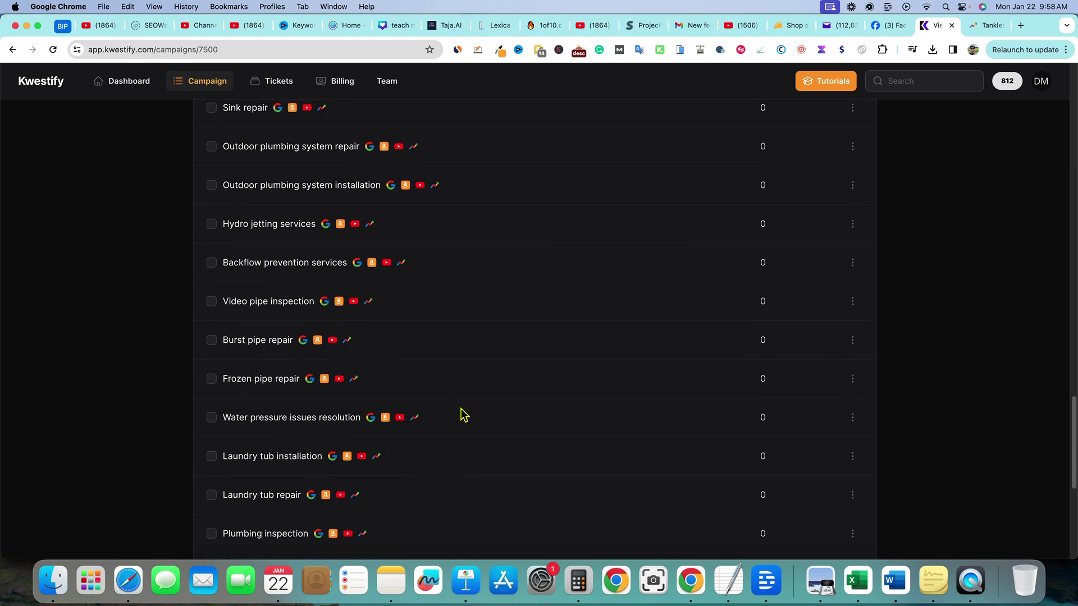
{"action": "scroll", "coordinate": [486, 432], "scroll_direction": "down", "scroll_amount": 4}
{"action": "scroll", "coordinate": [554, 441], "scroll_direction": "up", "scroll_amount": 20}
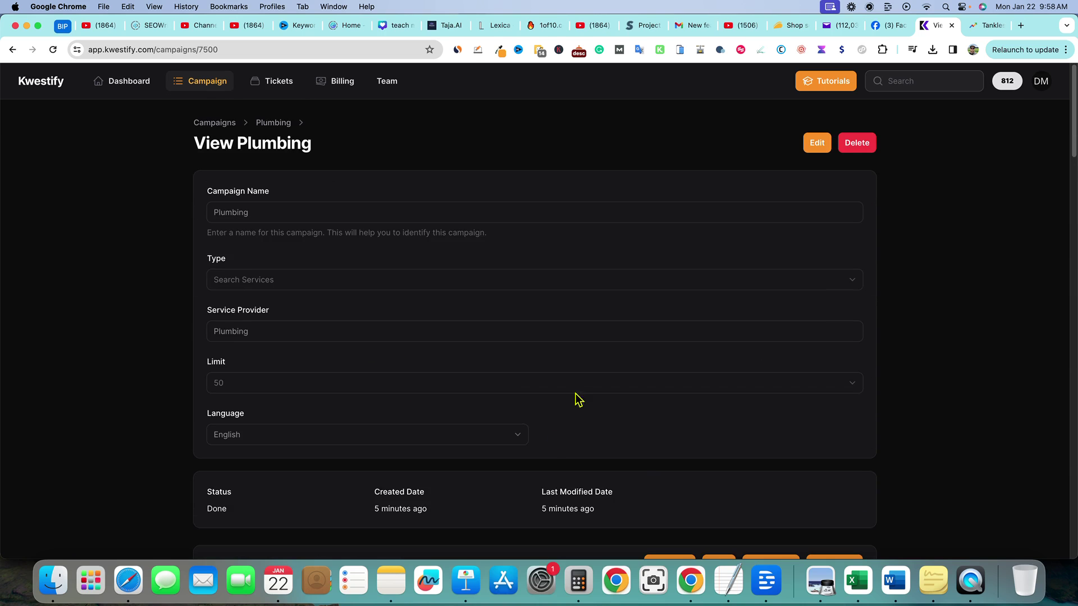
{"action": "left_click", "coordinate": [207, 81]}
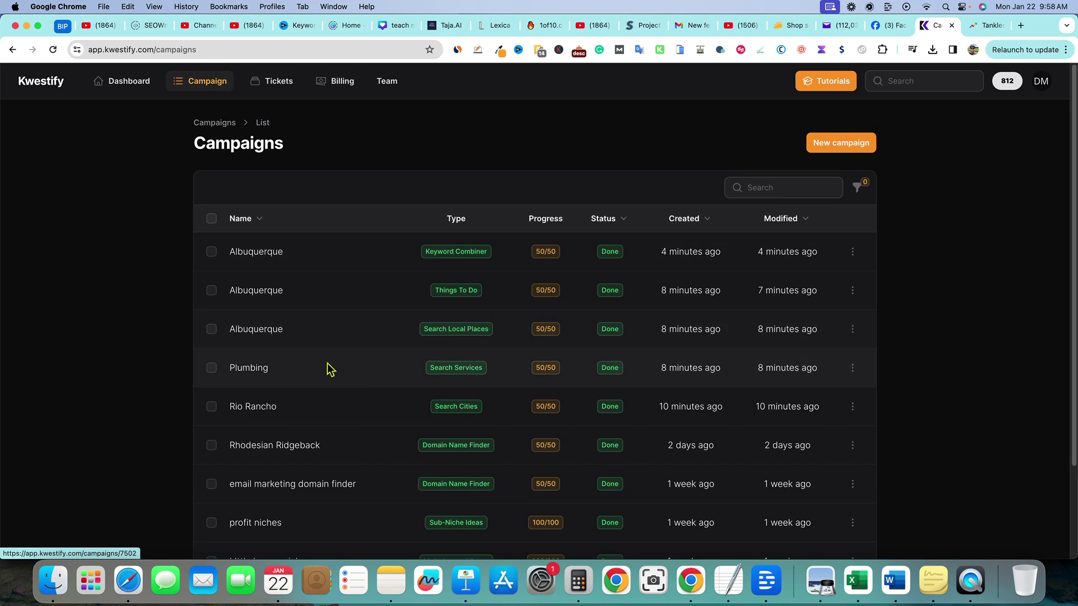
{"action": "left_click", "coordinate": [344, 337]}
{"action": "scroll", "coordinate": [354, 403], "scroll_direction": "down", "scroll_amount": 6}
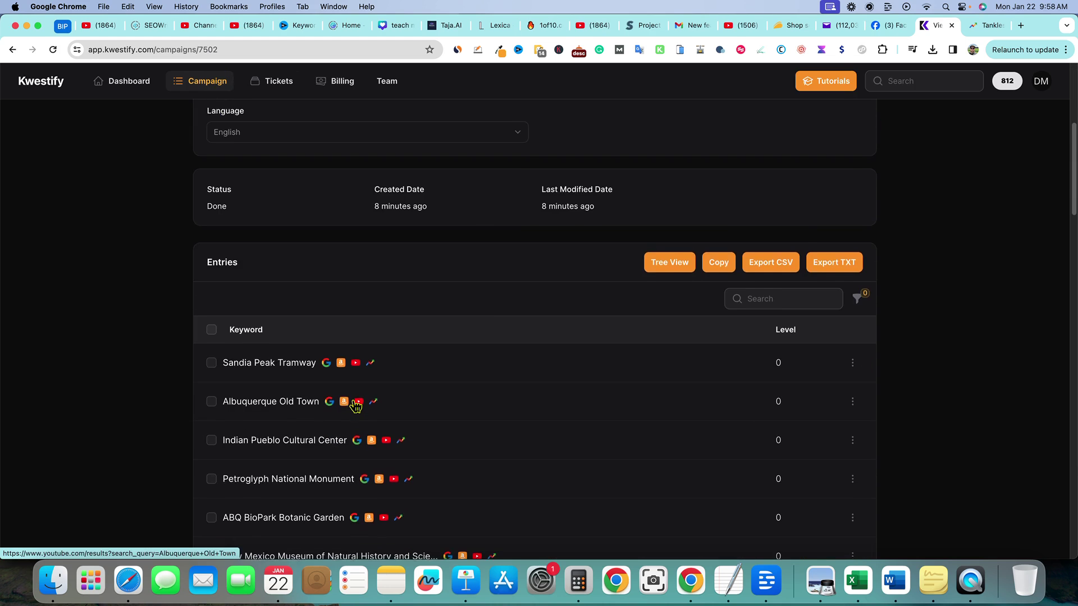
{"action": "scroll", "coordinate": [528, 420], "scroll_direction": "down", "scroll_amount": 1}
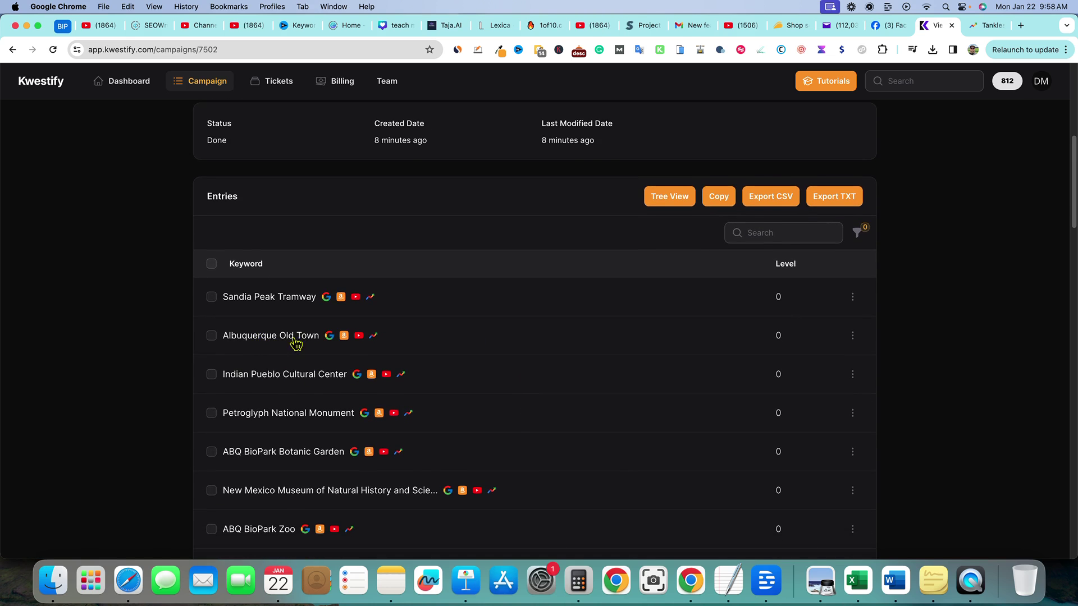
{"action": "scroll", "coordinate": [503, 392], "scroll_direction": "up", "scroll_amount": 6}
{"action": "left_click_drag", "start_coordinate": [332, 193], "coordinate": [464, 194]}
{"action": "scroll", "coordinate": [748, 368], "scroll_direction": "down", "scroll_amount": 10}
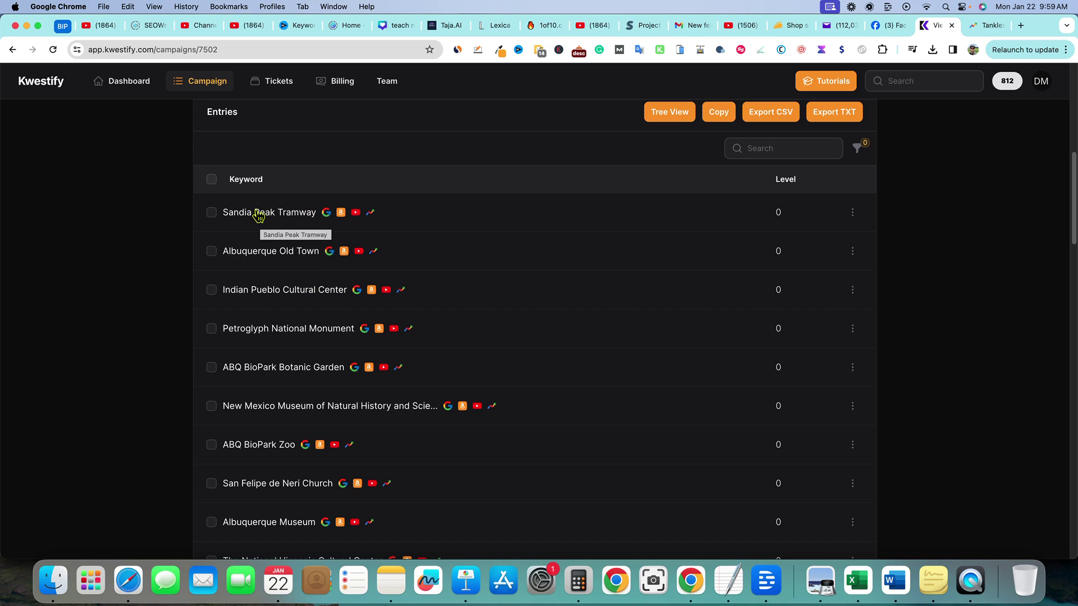
{"action": "left_click_drag", "start_coordinate": [318, 217], "coordinate": [225, 219]}
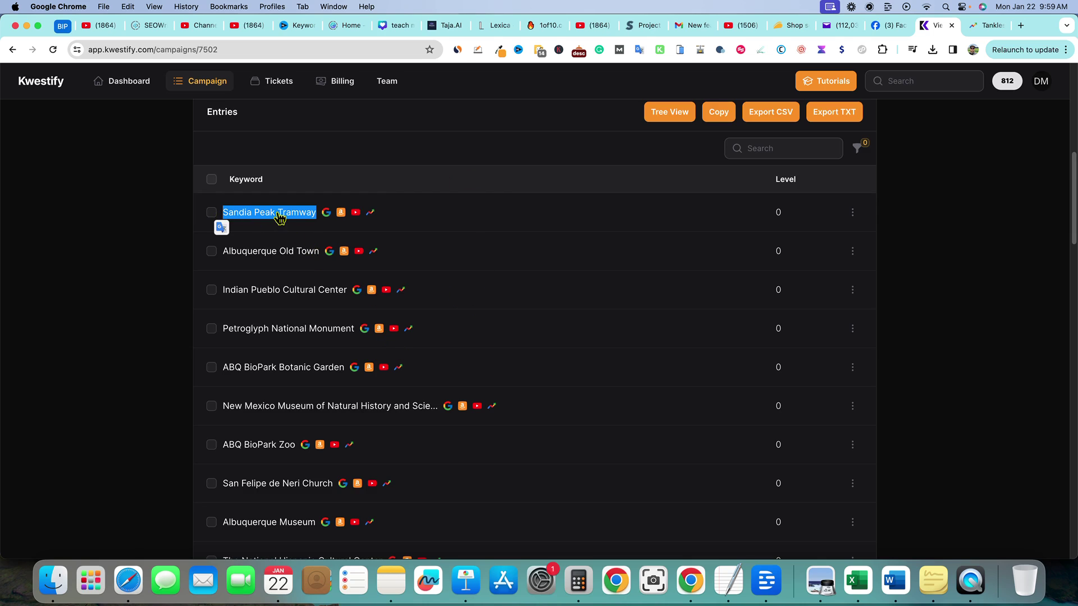
{"action": "left_click", "coordinate": [413, 162]}
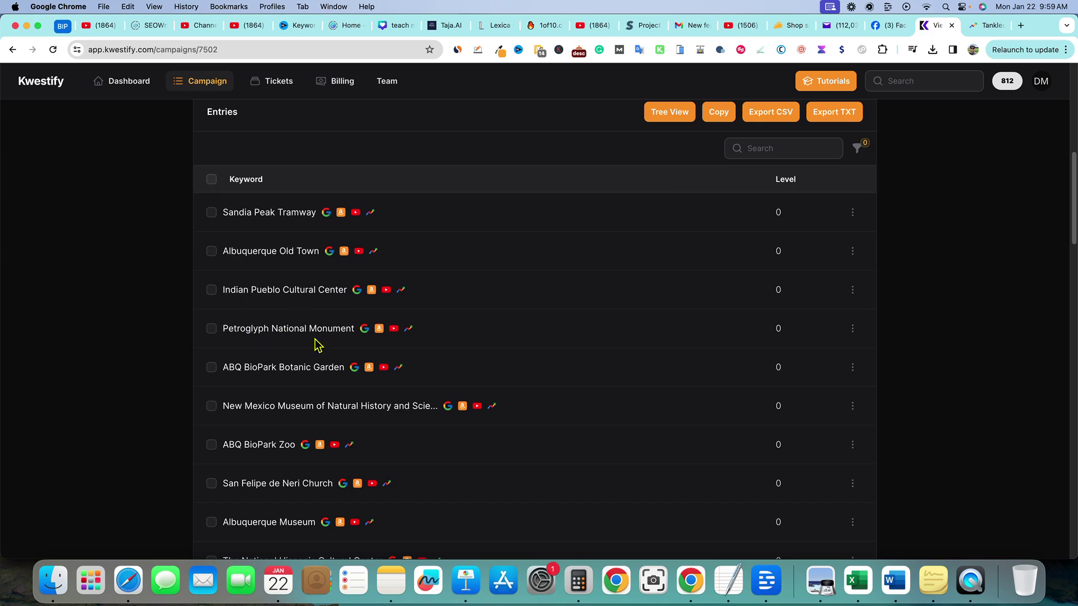
Scroll to the bottom of the Albuquerque Search Local Places keyword entries
{"action": "scroll", "coordinate": [353, 351], "scroll_direction": "down", "scroll_amount": 3}
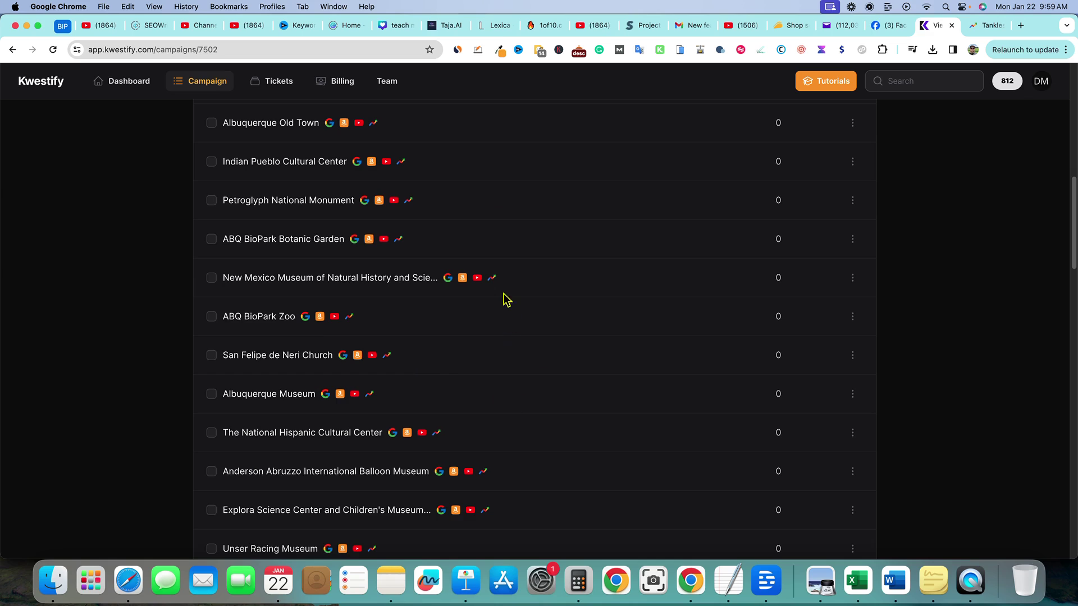
{"action": "scroll", "coordinate": [585, 431], "scroll_direction": "down", "scroll_amount": 5}
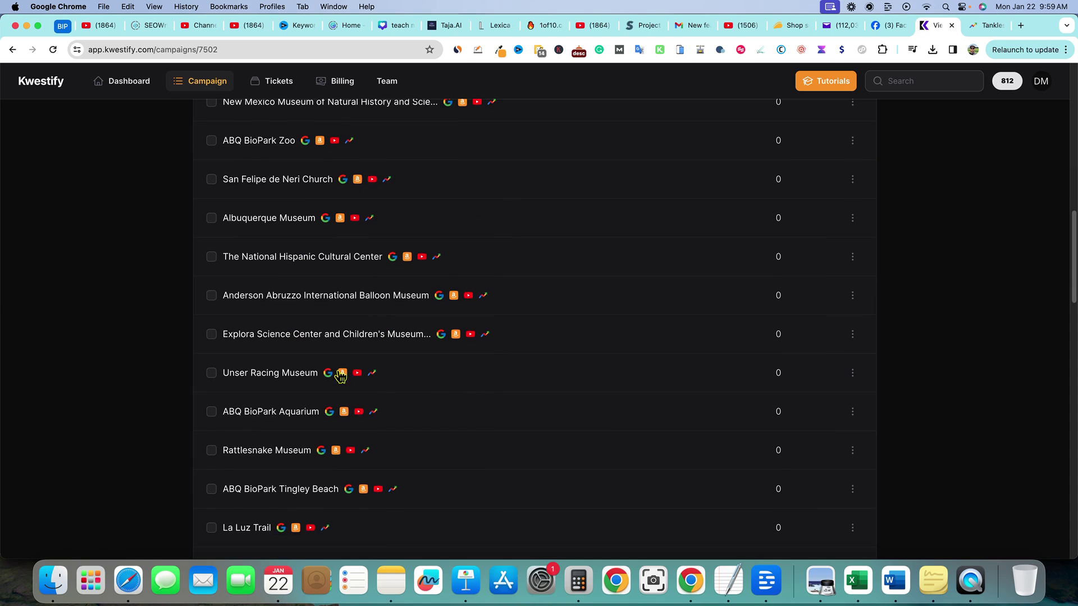
{"action": "scroll", "coordinate": [356, 357], "scroll_direction": "down", "scroll_amount": 1}
{"action": "scroll", "coordinate": [355, 358], "scroll_direction": "down", "scroll_amount": 1}
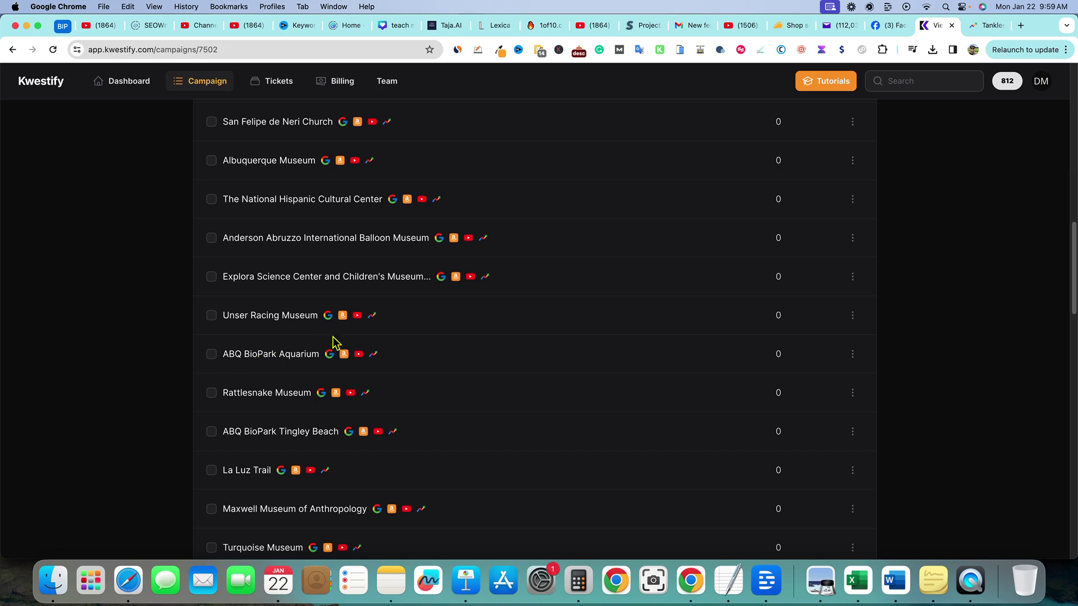
{"action": "scroll", "coordinate": [348, 437], "scroll_direction": "down", "scroll_amount": 4}
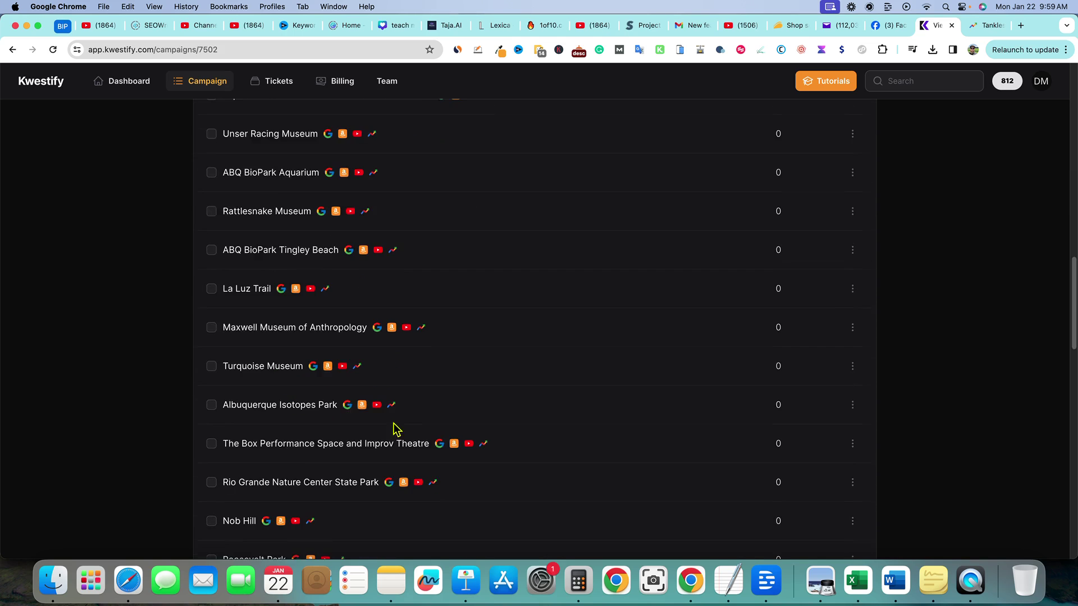
{"action": "scroll", "coordinate": [477, 415], "scroll_direction": "down", "scroll_amount": 3}
{"action": "scroll", "coordinate": [520, 417], "scroll_direction": "down", "scroll_amount": 1}
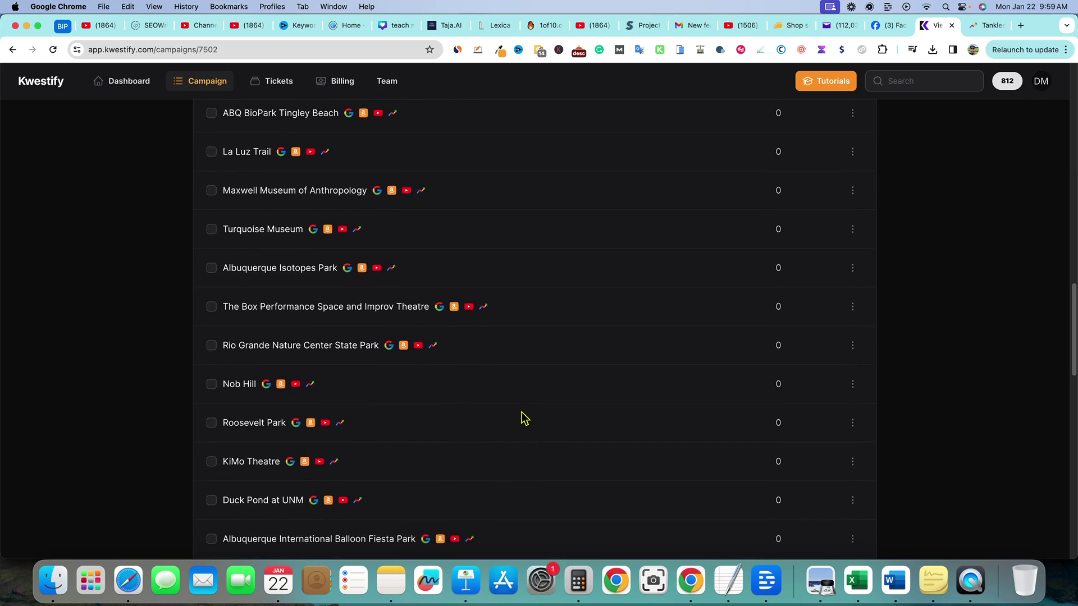
{"action": "scroll", "coordinate": [524, 418], "scroll_direction": "down", "scroll_amount": 8}
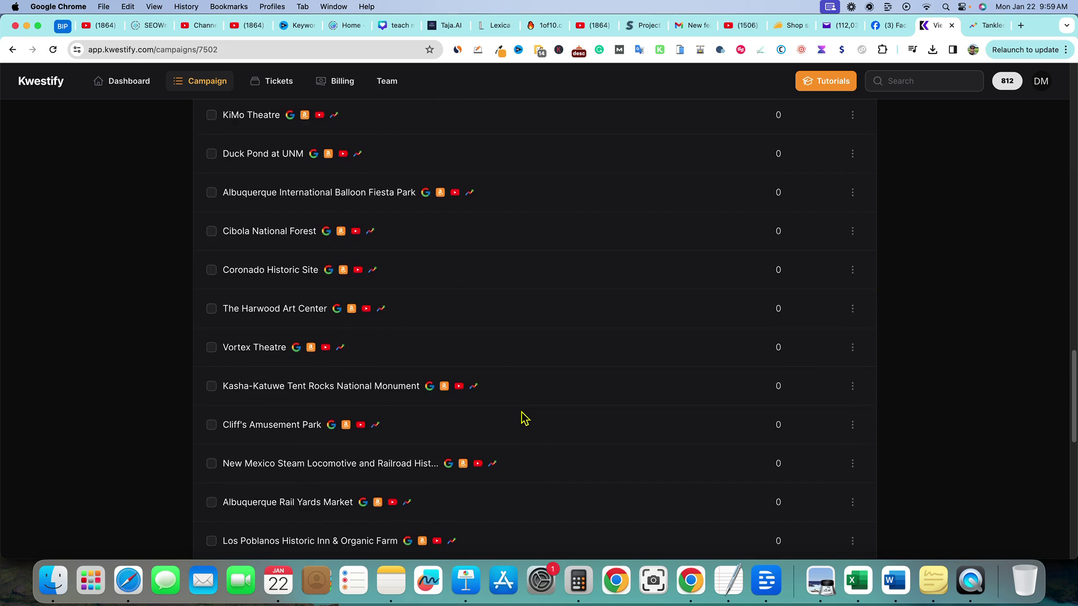
{"action": "scroll", "coordinate": [523, 419], "scroll_direction": "down", "scroll_amount": 7}
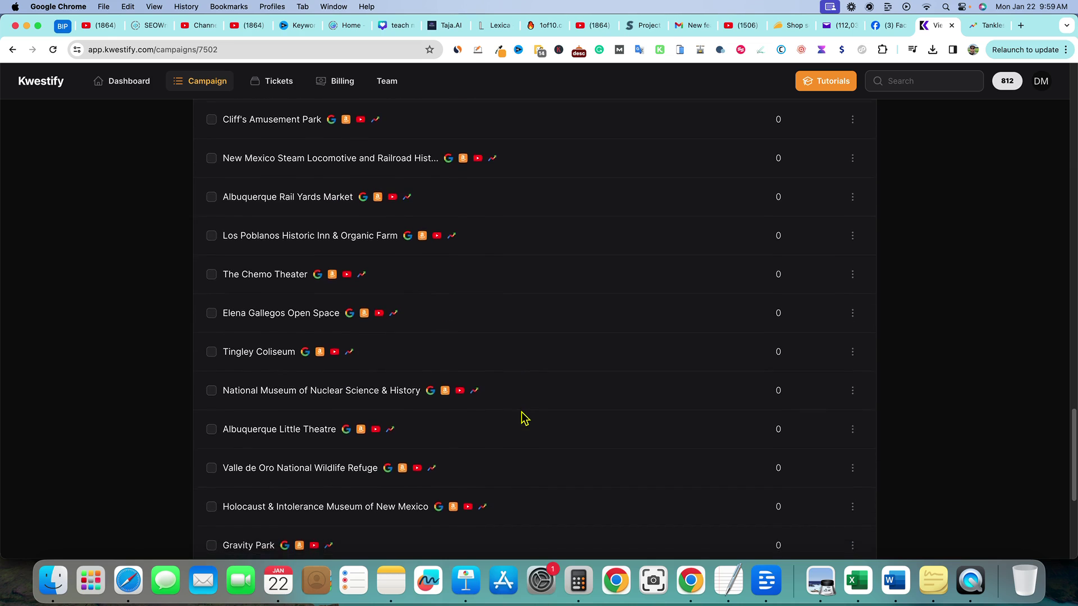
{"action": "scroll", "coordinate": [523, 416], "scroll_direction": "down", "scroll_amount": 7}
Scroll back to the top and return to the Campaign list
{"action": "scroll", "coordinate": [460, 439], "scroll_direction": "up", "scroll_amount": 20}
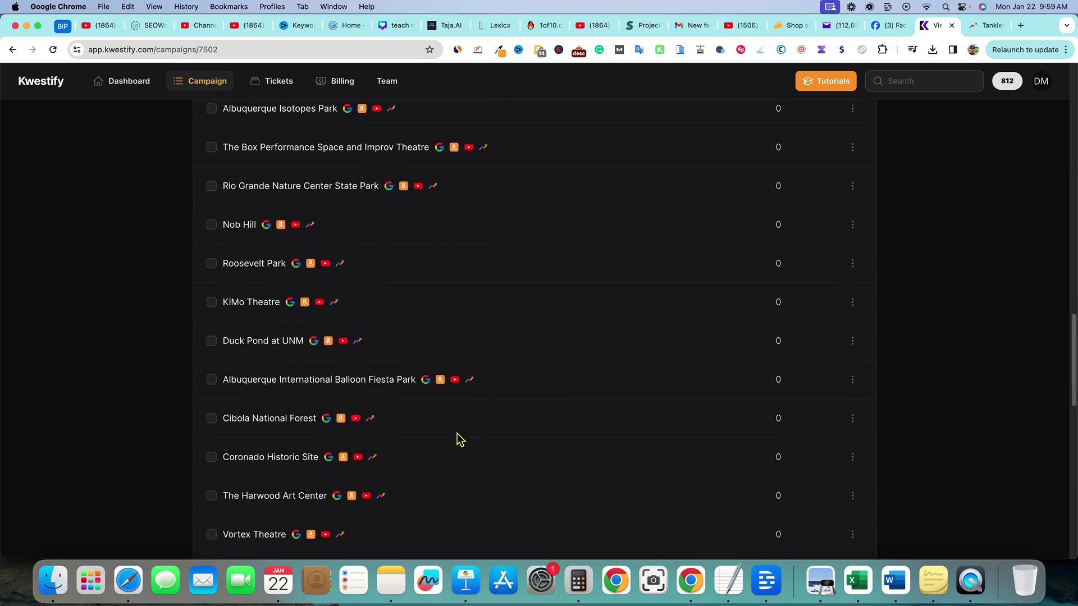
{"action": "scroll", "coordinate": [547, 319], "scroll_direction": "up", "scroll_amount": 10}
{"action": "scroll", "coordinate": [548, 391], "scroll_direction": "up", "scroll_amount": 6}
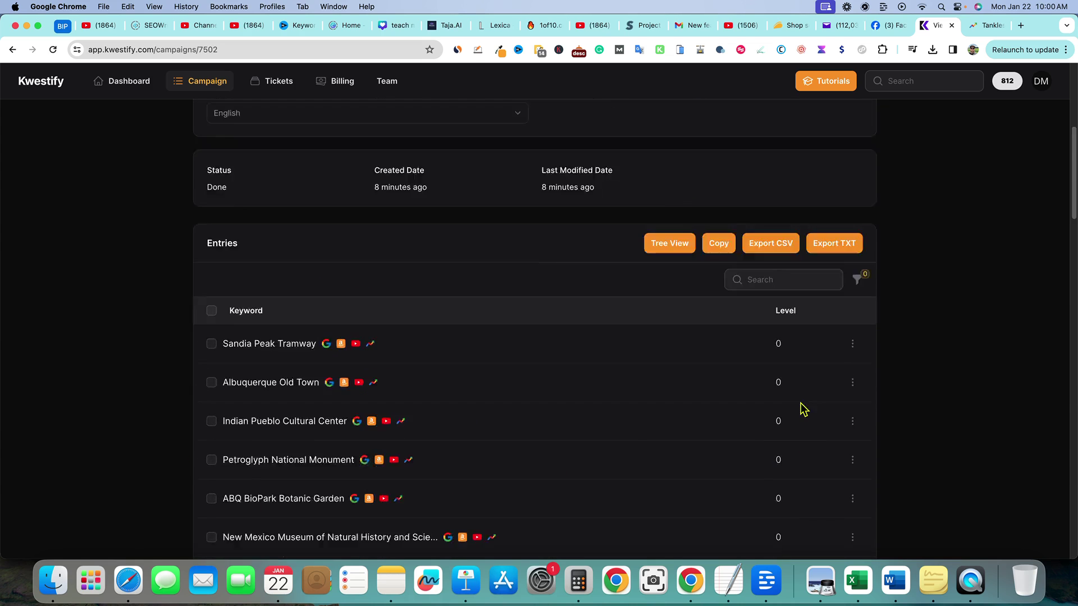
{"action": "scroll", "coordinate": [896, 425], "scroll_direction": "up", "scroll_amount": 4}
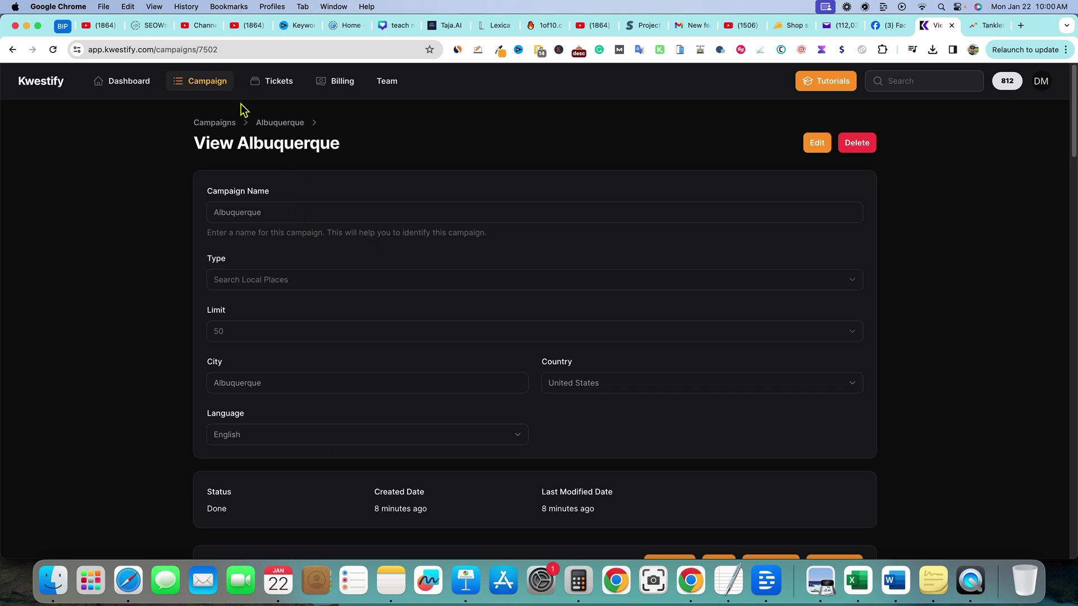
{"action": "left_click", "coordinate": [205, 85]}
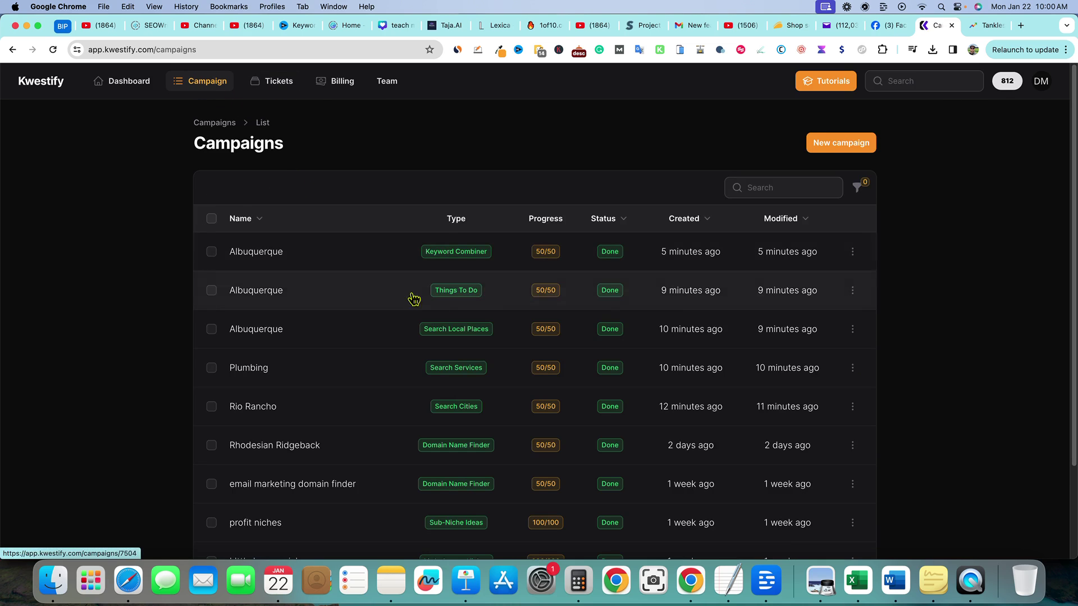
Open the Albuquerque Things To Do campaign from the Campaigns table
{"action": "left_click", "coordinate": [350, 291]}
{"action": "scroll", "coordinate": [433, 385], "scroll_direction": "down", "scroll_amount": 9}
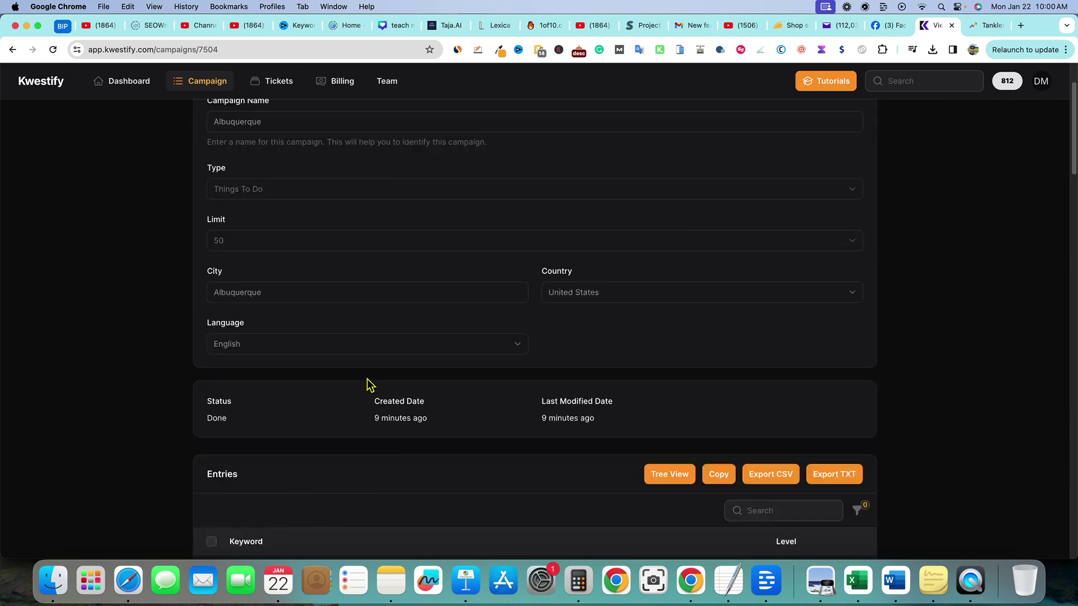
{"action": "scroll", "coordinate": [371, 385], "scroll_direction": "up", "scroll_amount": 4}
{"action": "scroll", "coordinate": [370, 385], "scroll_direction": "down", "scroll_amount": 3}
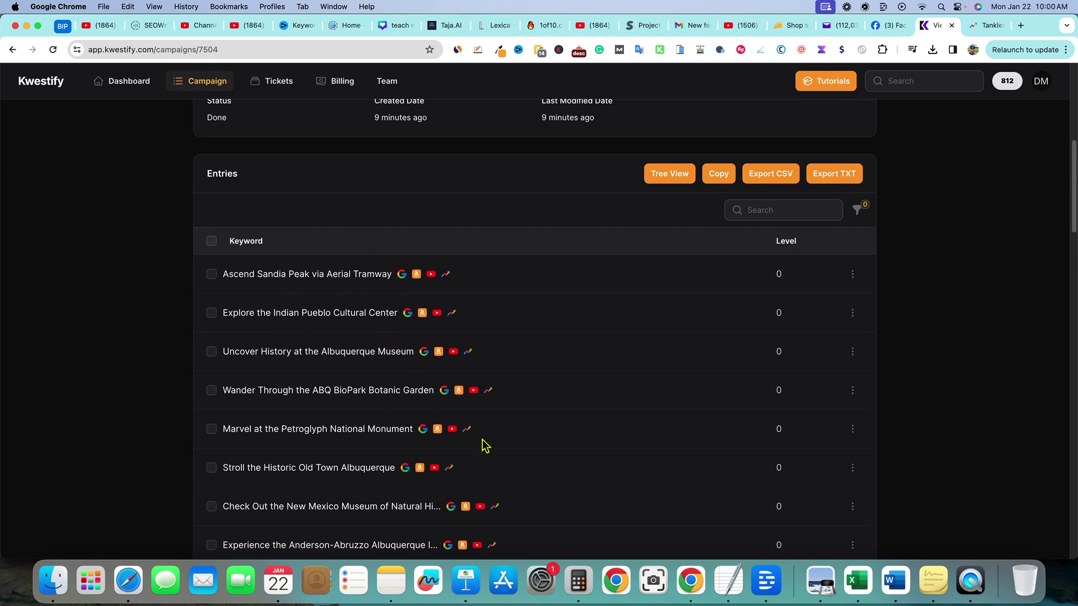
Scroll through its activity keywords, such as Ascend Sandia Peak via Aerial Tramway
{"action": "scroll", "coordinate": [490, 447], "scroll_direction": "down", "scroll_amount": 3}
{"action": "scroll", "coordinate": [517, 453], "scroll_direction": "down", "scroll_amount": 3}
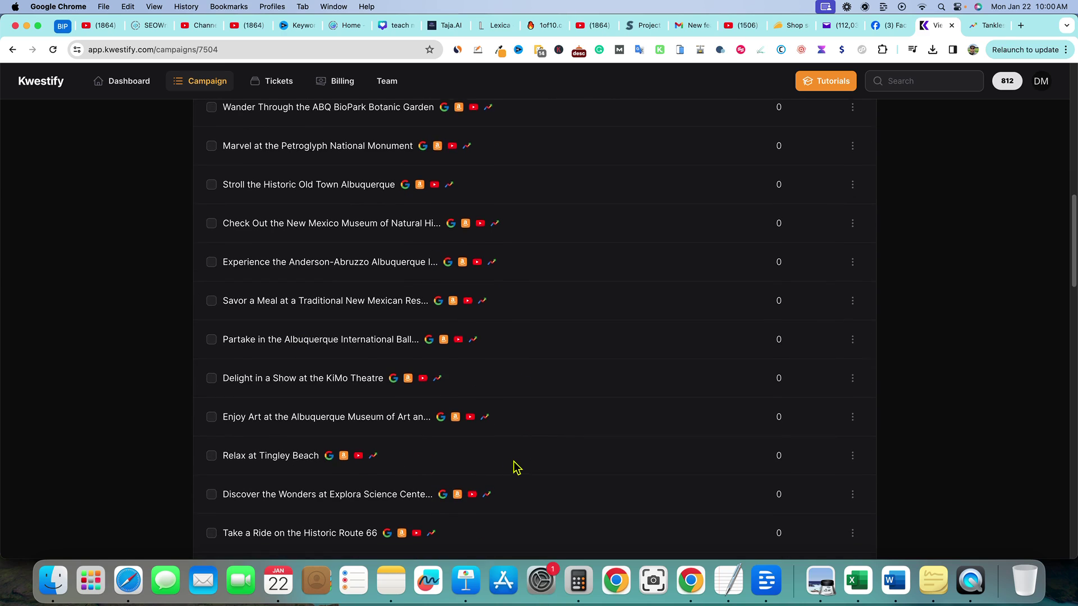
{"action": "scroll", "coordinate": [517, 464], "scroll_direction": "down", "scroll_amount": 12}
{"action": "scroll", "coordinate": [524, 461], "scroll_direction": "down", "scroll_amount": 1}
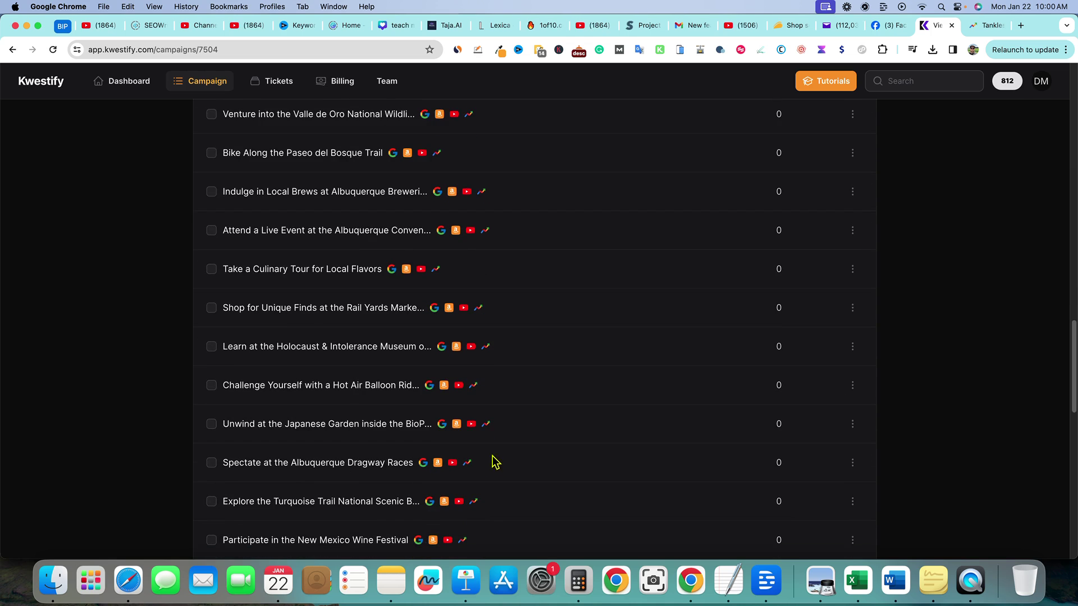
{"action": "scroll", "coordinate": [591, 466], "scroll_direction": "down", "scroll_amount": 3}
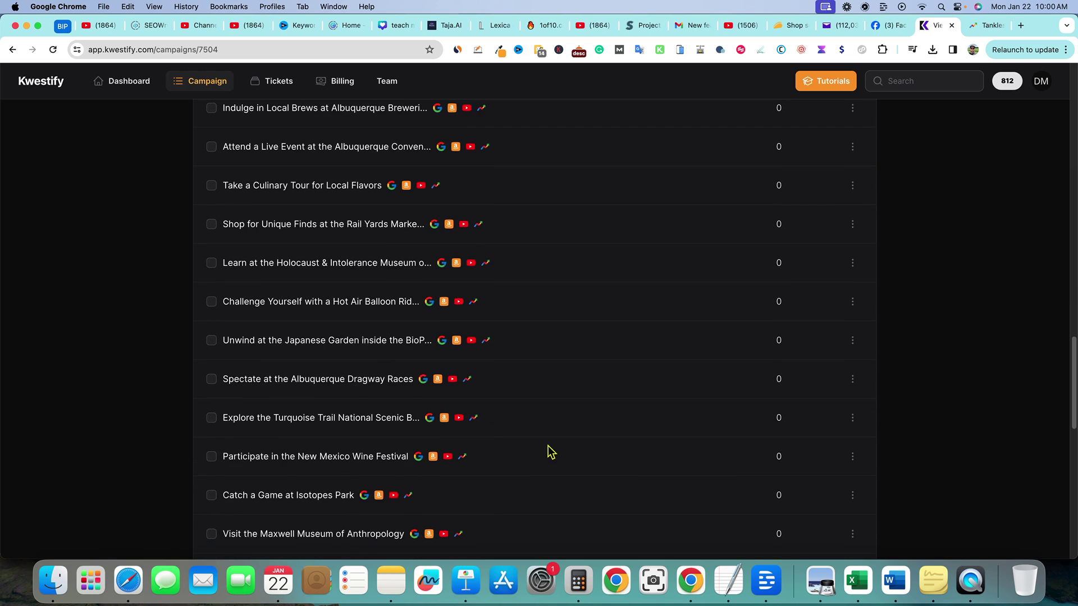
{"action": "scroll", "coordinate": [555, 452], "scroll_direction": "down", "scroll_amount": 6}
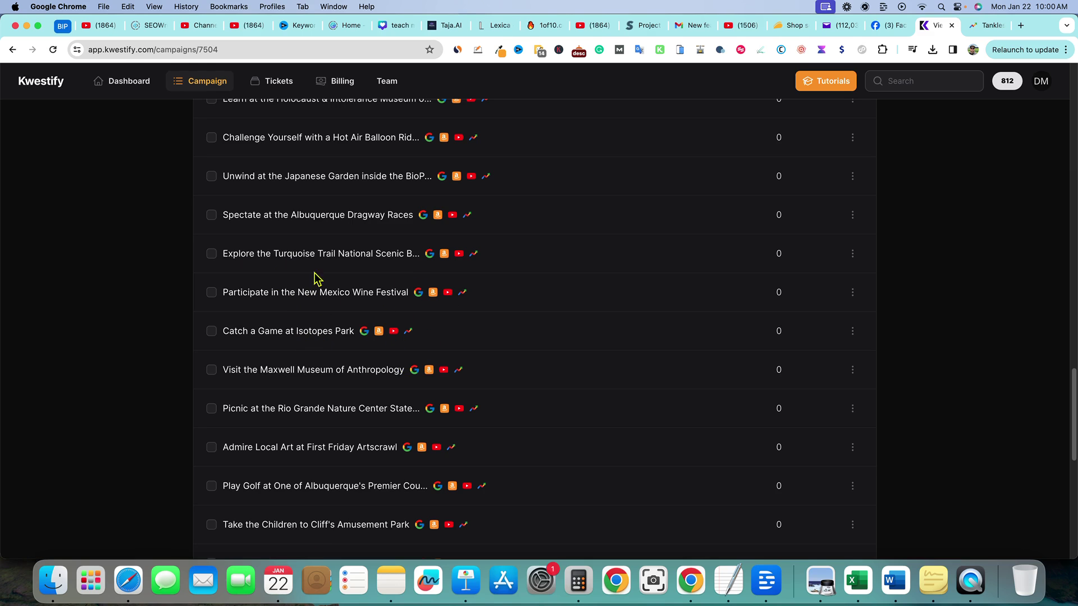
{"action": "scroll", "coordinate": [370, 454], "scroll_direction": "down", "scroll_amount": 12}
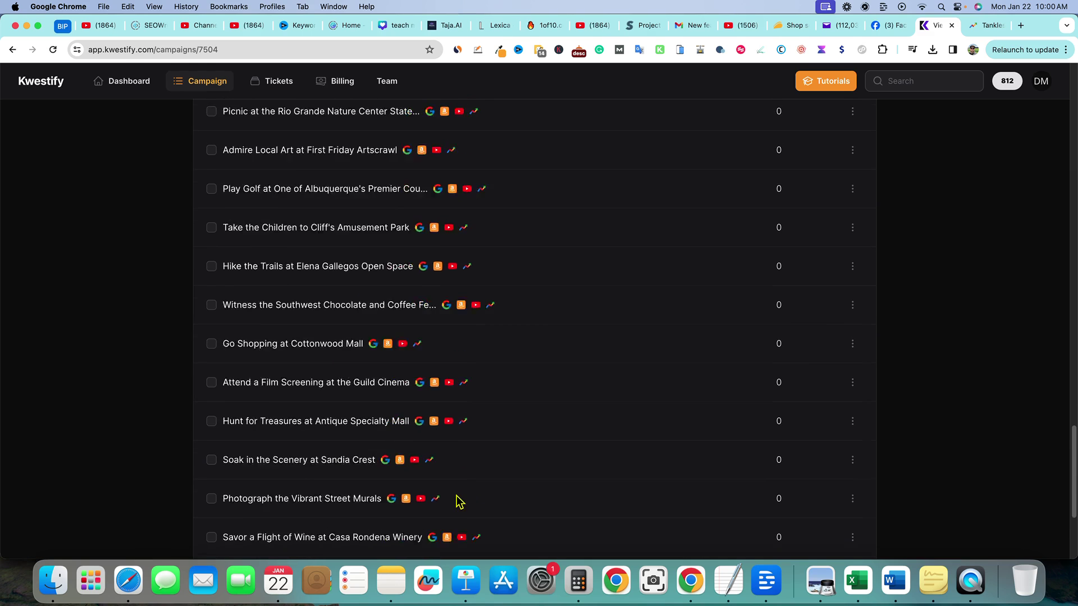
{"action": "scroll", "coordinate": [458, 499], "scroll_direction": "up", "scroll_amount": 20}
{"action": "scroll", "coordinate": [457, 499], "scroll_direction": "up", "scroll_amount": 7}
{"action": "scroll", "coordinate": [308, 505], "scroll_direction": "down", "scroll_amount": 5}
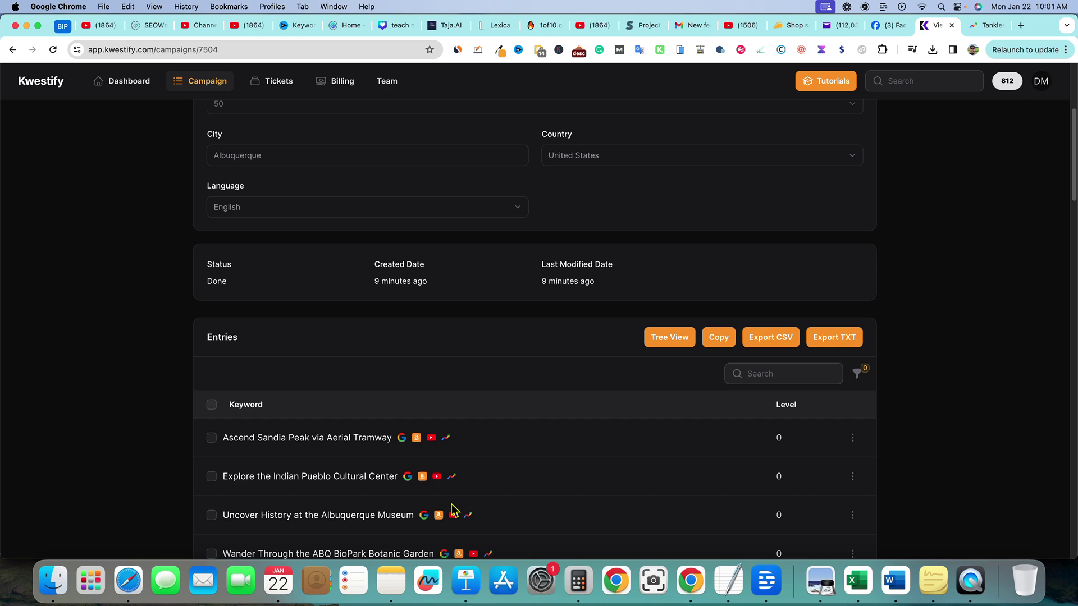
{"action": "scroll", "coordinate": [423, 477], "scroll_direction": "down", "scroll_amount": 4}
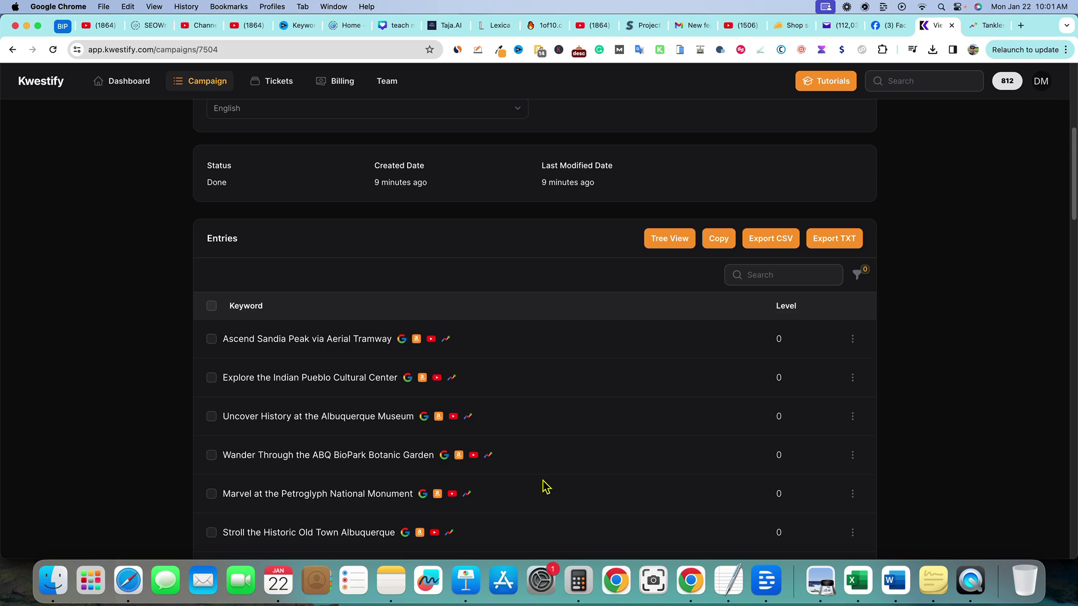
Open the Plumbing Search Services campaign, scroll its keywords and select 'Toilet installation'
{"action": "left_click", "coordinate": [220, 83]}
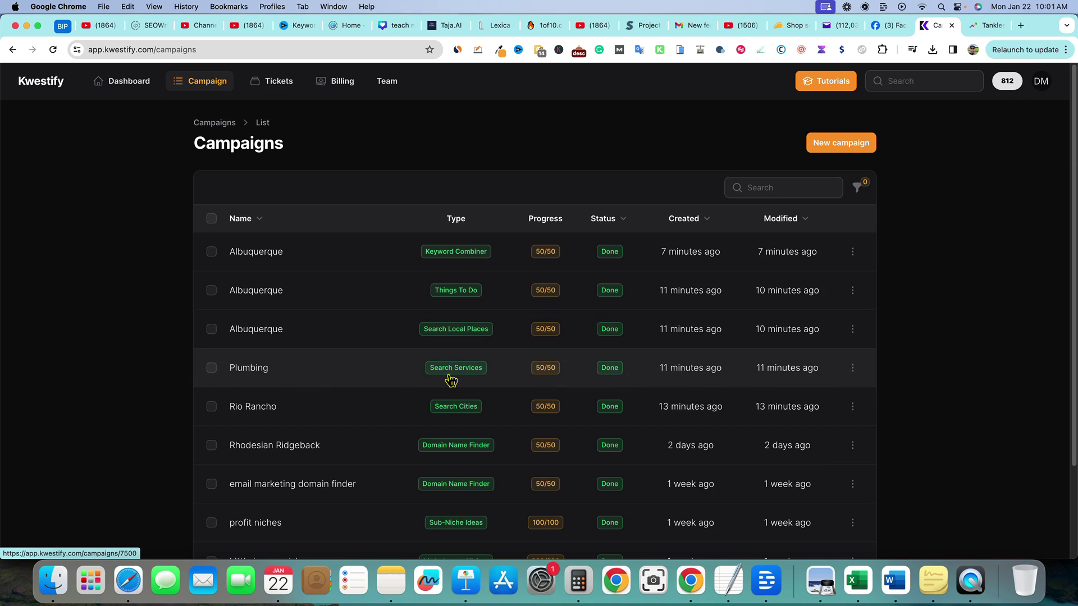
{"action": "left_click", "coordinate": [360, 370]}
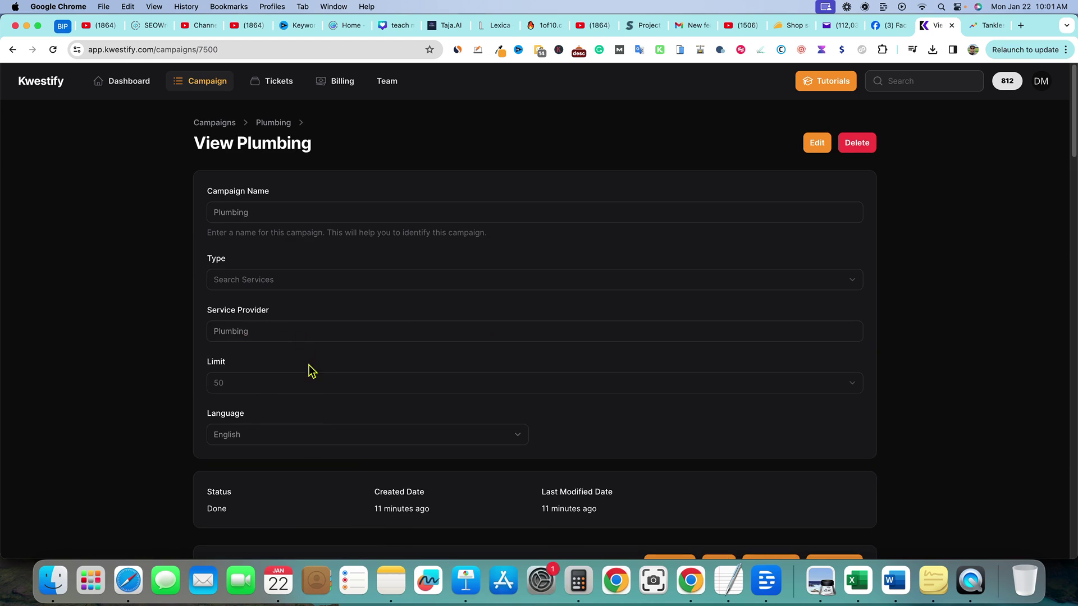
{"action": "scroll", "coordinate": [310, 372], "scroll_direction": "down", "scroll_amount": 1}
{"action": "scroll", "coordinate": [308, 360], "scroll_direction": "down", "scroll_amount": 10}
{"action": "scroll", "coordinate": [277, 320], "scroll_direction": "down", "scroll_amount": 10}
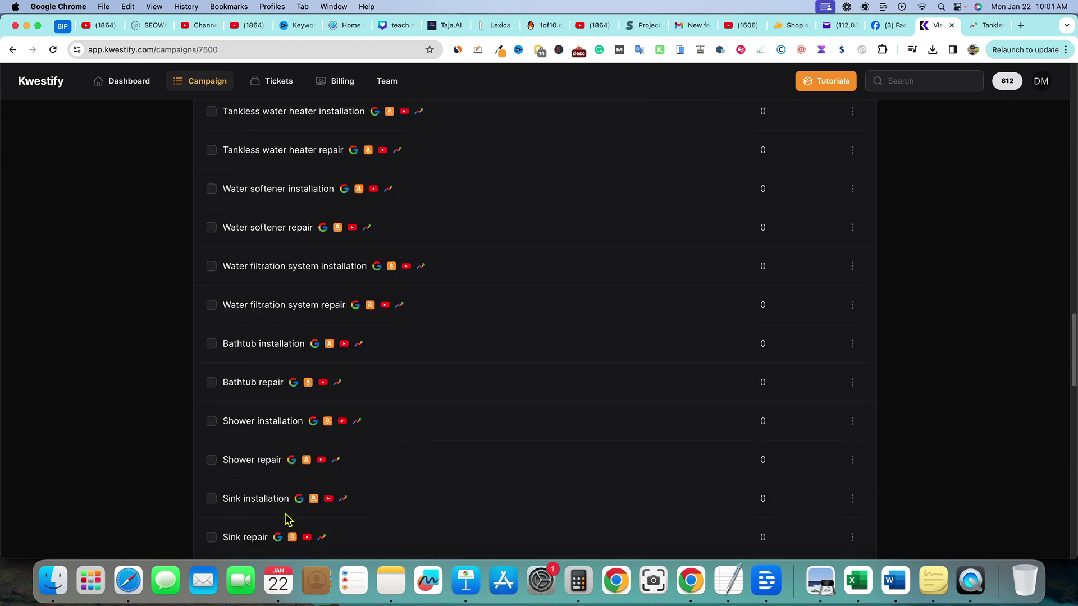
{"action": "scroll", "coordinate": [288, 520], "scroll_direction": "up", "scroll_amount": 15}
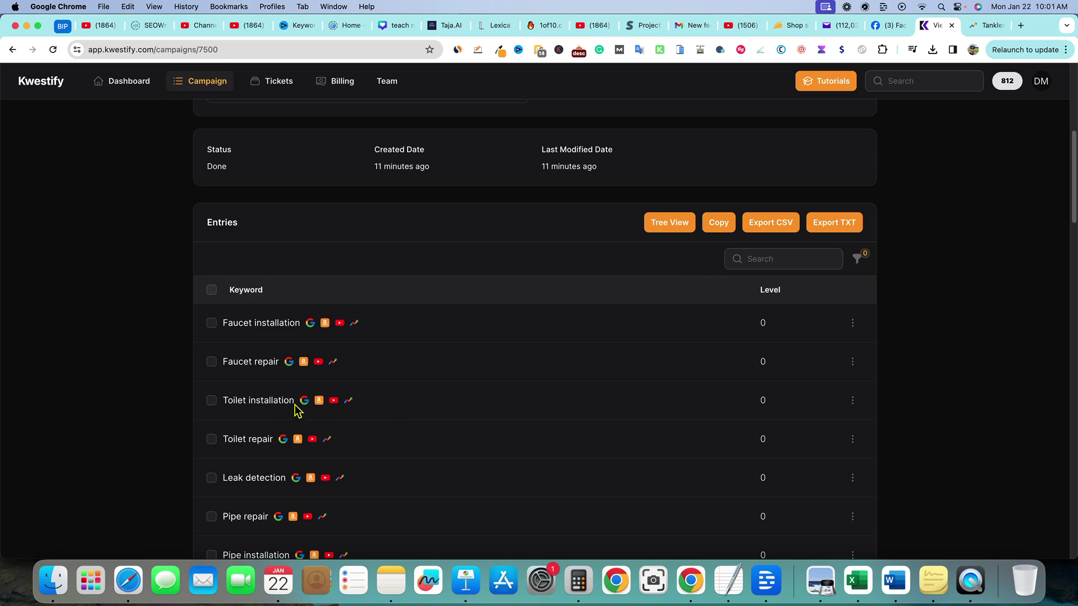
{"action": "left_click_drag", "start_coordinate": [295, 404], "coordinate": [202, 402]}
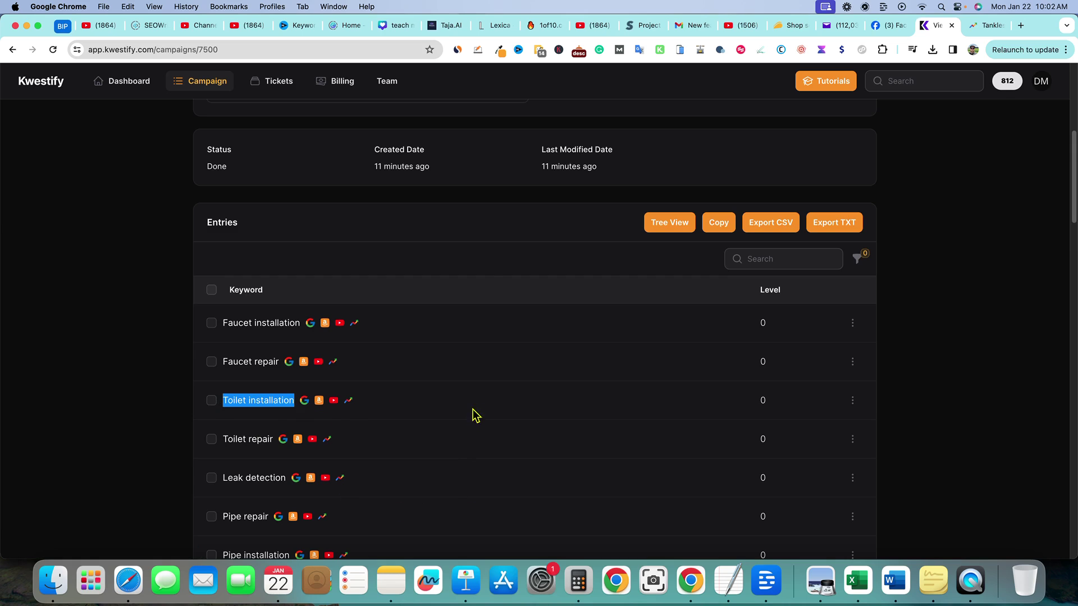
{"action": "left_click", "coordinate": [478, 248]}
{"action": "scroll", "coordinate": [418, 518], "scroll_direction": "up", "scroll_amount": 6}
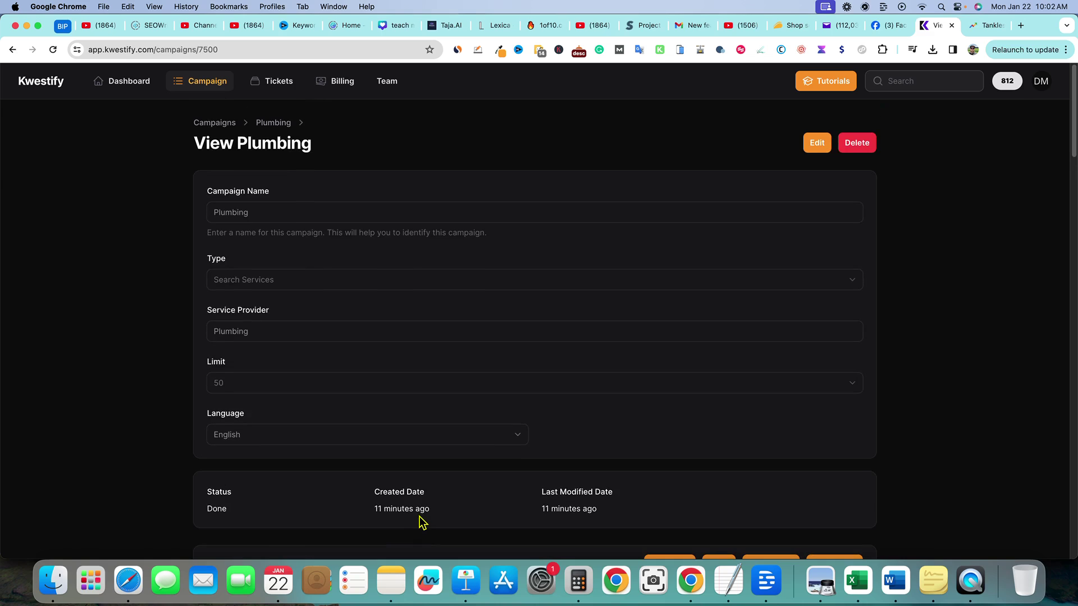